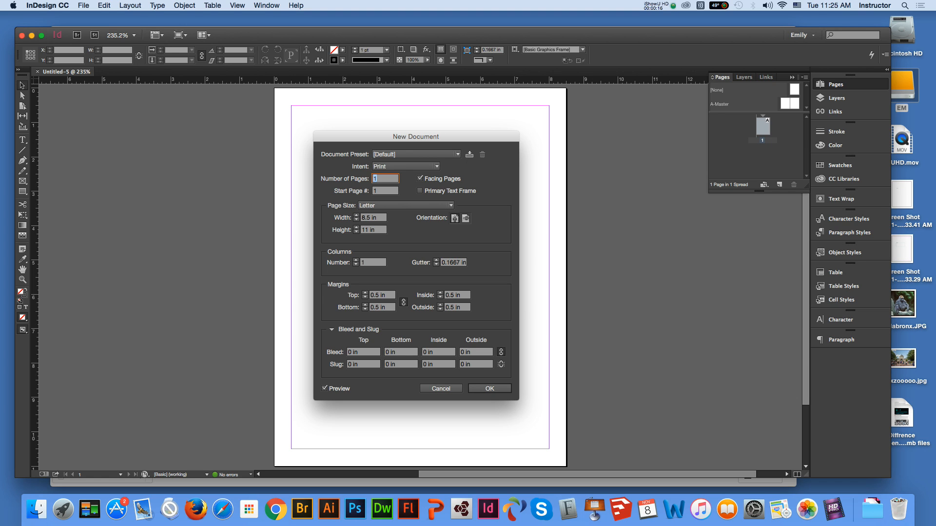
Step: Set the new document to 2 pages with all linked margins at 0.25 in
{"action": "type", "text": "2"}
{"action": "left_click", "coordinate": [372, 295]}
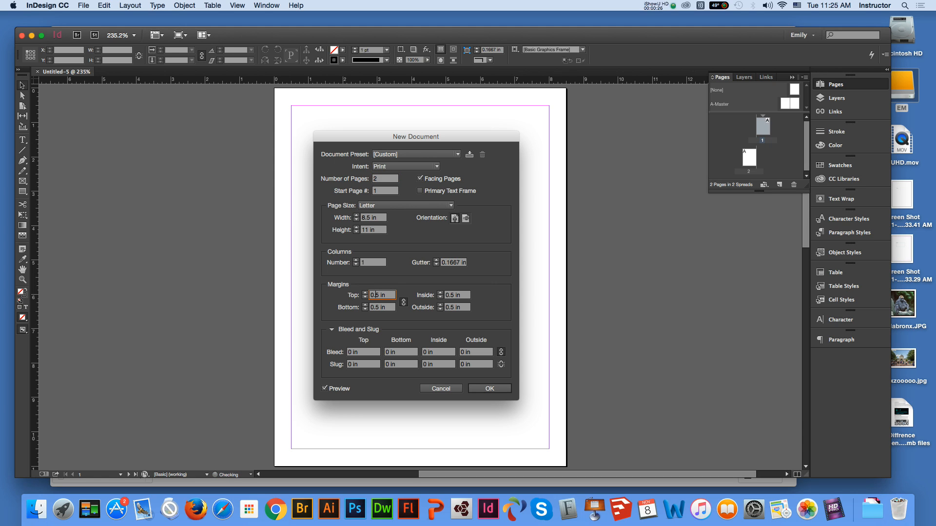
{"action": "type", "text": "2"}
{"action": "key", "text": "Tab"}
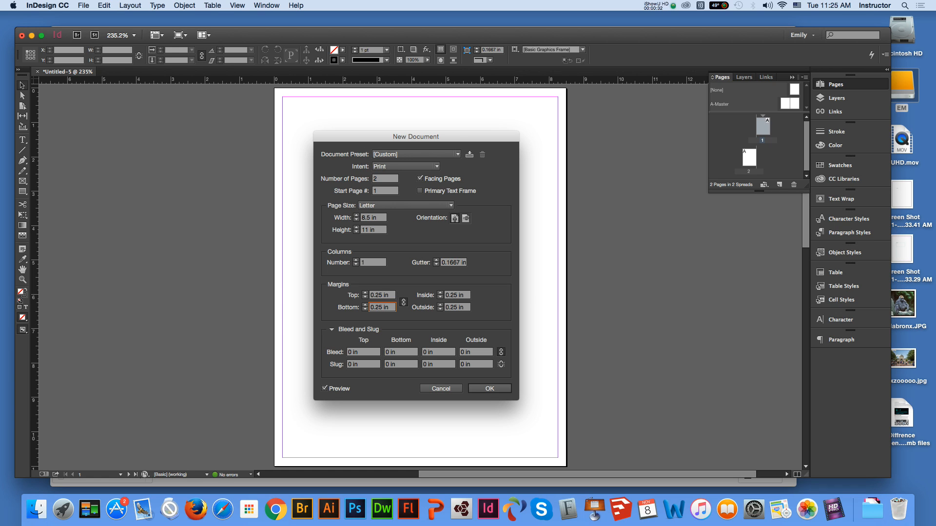
Step: Give the document a 0.125 in bleed with the inside bleed at 0, unlinking the bleed values, and create it
{"action": "left_click", "coordinate": [349, 352]}
{"action": "type", "text": ".125"}
{"action": "left_click", "coordinate": [500, 352]}
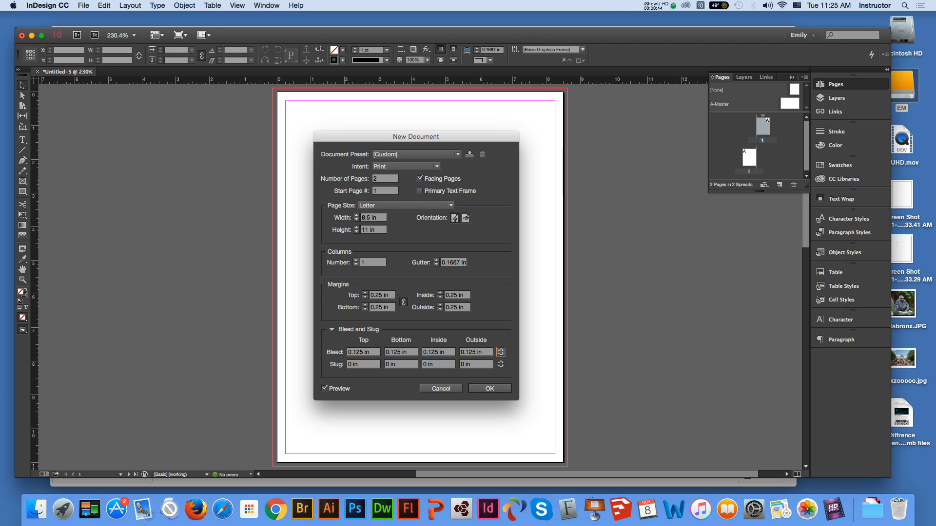
{"action": "left_click_drag", "start_coordinate": [446, 352], "coordinate": [421, 352]}
{"action": "type", "text": "0"}
{"action": "key", "text": "Return"}
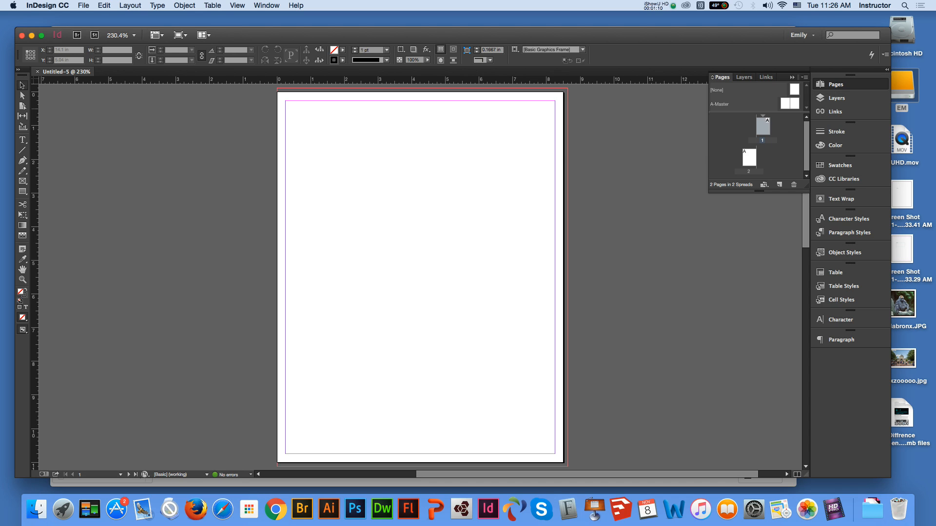
Step: Open the A-Master spread and draw a text frame about 2.32 by 0.43 in near the bottom margin of its left page
{"action": "double_click", "coordinate": [785, 104]}
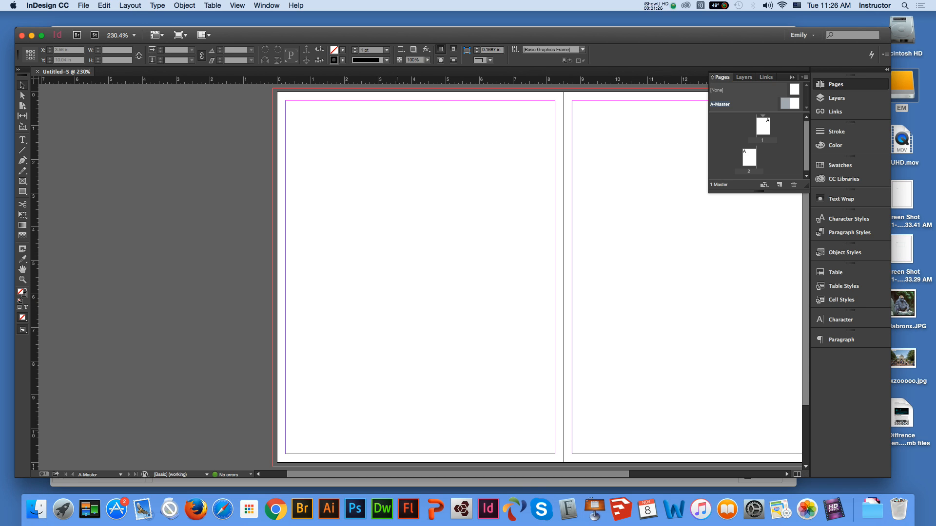
{"action": "key", "text": "super+equal"}
{"action": "left_click", "coordinate": [22, 269]}
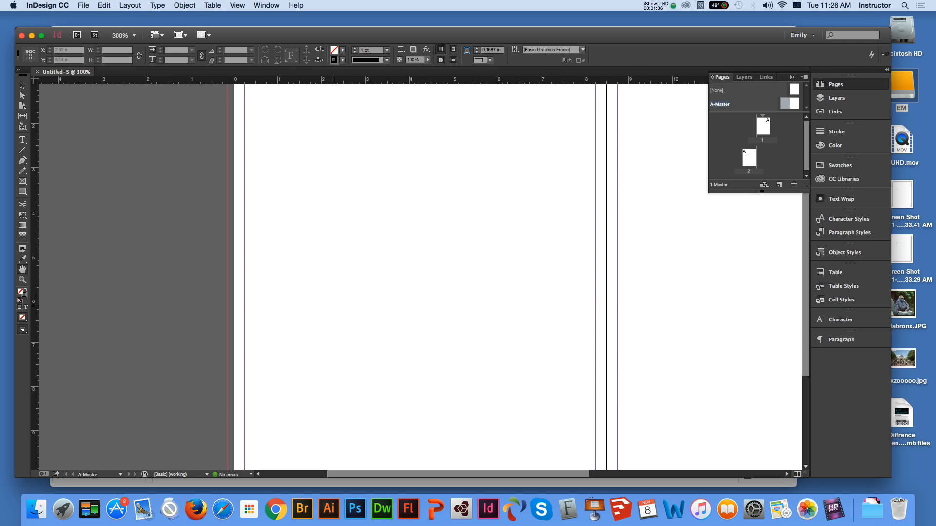
{"action": "left_click_drag", "start_coordinate": [336, 306], "coordinate": [359, 399]}
{"action": "scroll", "coordinate": [345, 326], "scroll_direction": "down", "scroll_amount": 1}
{"action": "scroll", "coordinate": [345, 325], "scroll_direction": "up", "scroll_amount": 5}
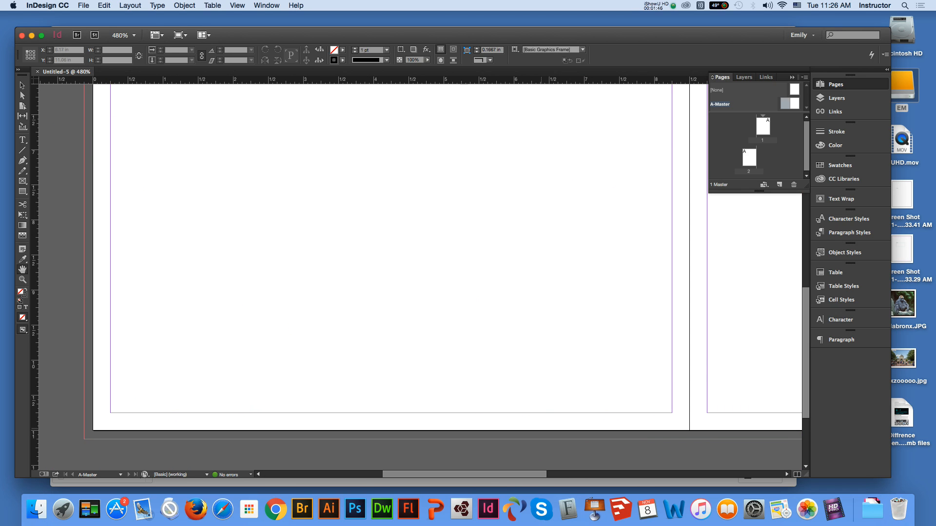
{"action": "left_click", "coordinate": [23, 140]}
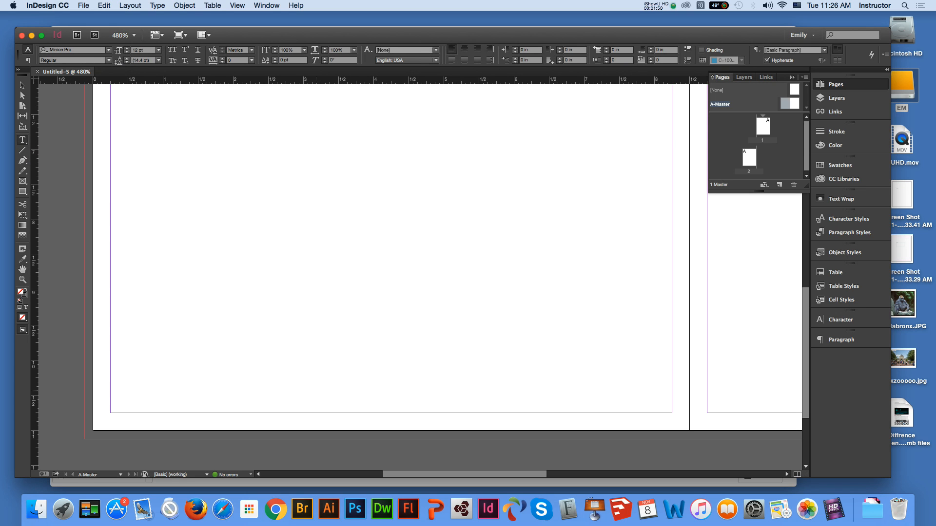
{"action": "left_click_drag", "start_coordinate": [302, 383], "coordinate": [466, 412]}
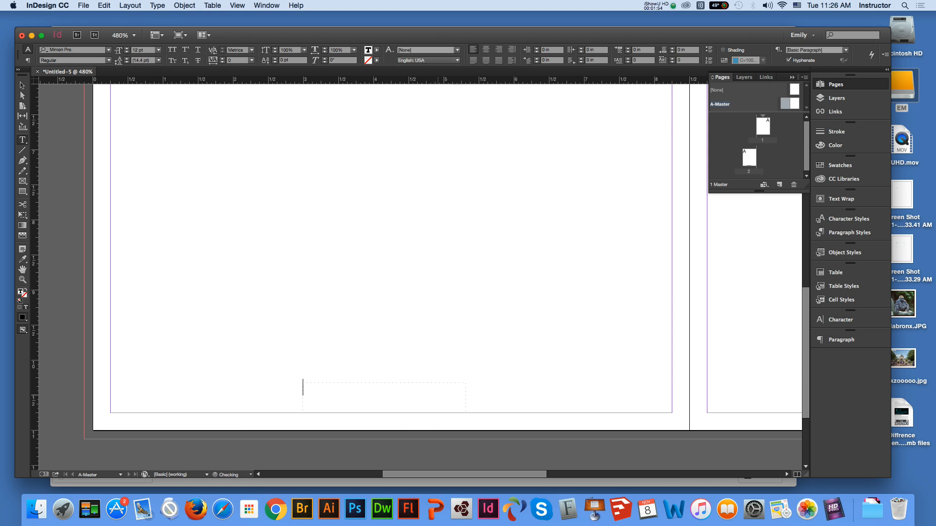
Step: Find a curled leaf ornament among the Minion Pro glyphs and insert it at the start of the text frame
{"action": "left_click", "coordinate": [158, 5]}
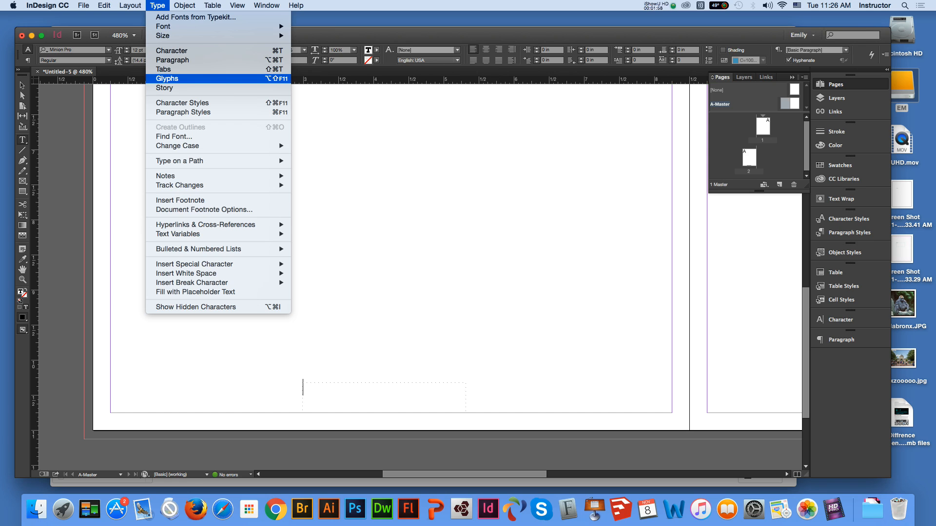
{"action": "left_click", "coordinate": [167, 79]}
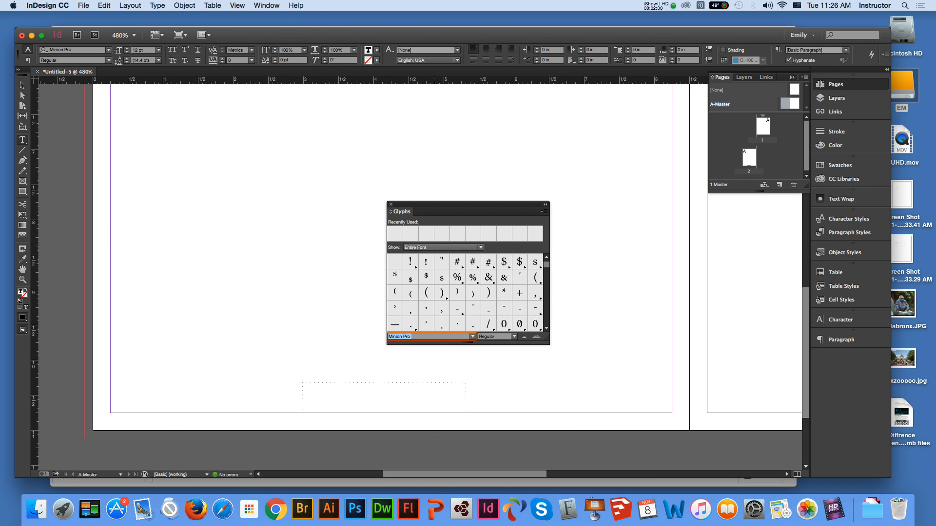
{"action": "left_click", "coordinate": [423, 248]}
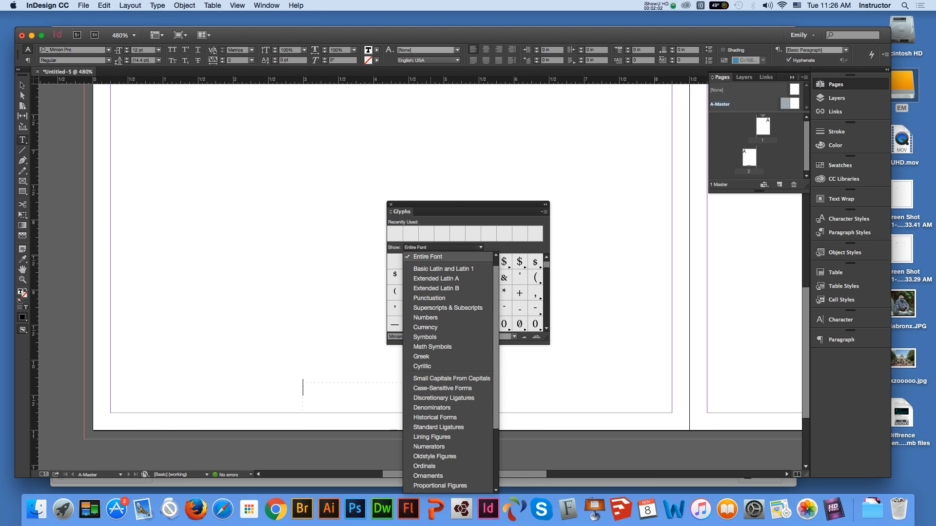
{"action": "left_click", "coordinate": [549, 271]}
{"action": "scroll", "coordinate": [465, 293], "scroll_direction": "down", "scroll_amount": 15}
{"action": "scroll", "coordinate": [465, 292], "scroll_direction": "down", "scroll_amount": 4}
{"action": "scroll", "coordinate": [466, 292], "scroll_direction": "down", "scroll_amount": 8}
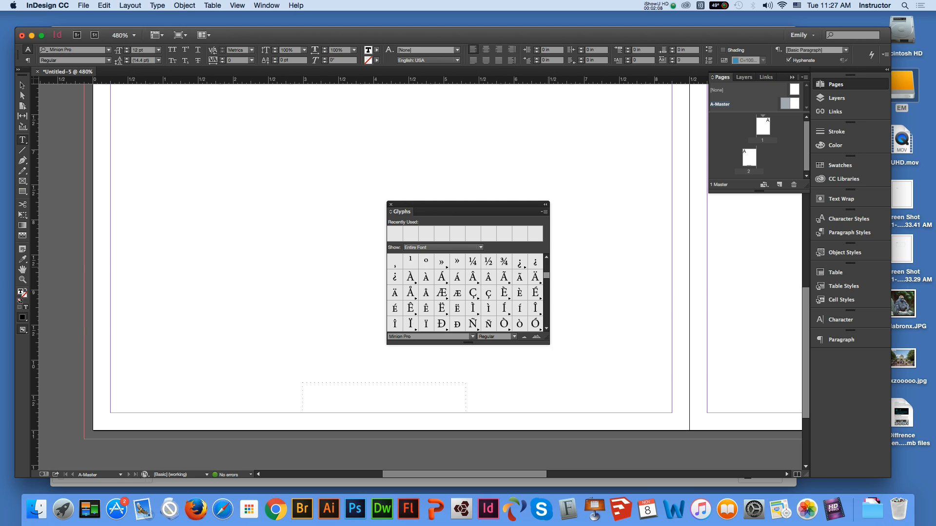
{"action": "scroll", "coordinate": [465, 292], "scroll_direction": "down", "scroll_amount": 10}
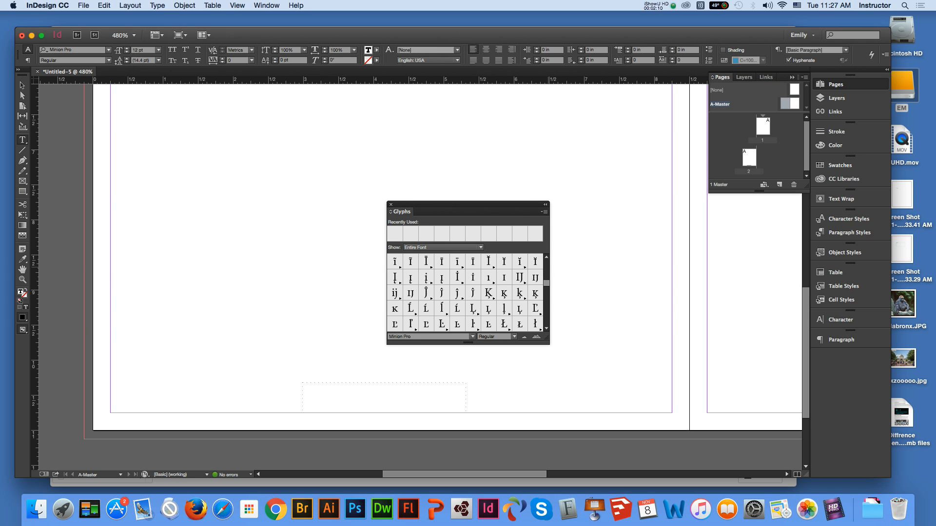
{"action": "scroll", "coordinate": [466, 293], "scroll_direction": "down", "scroll_amount": 5}
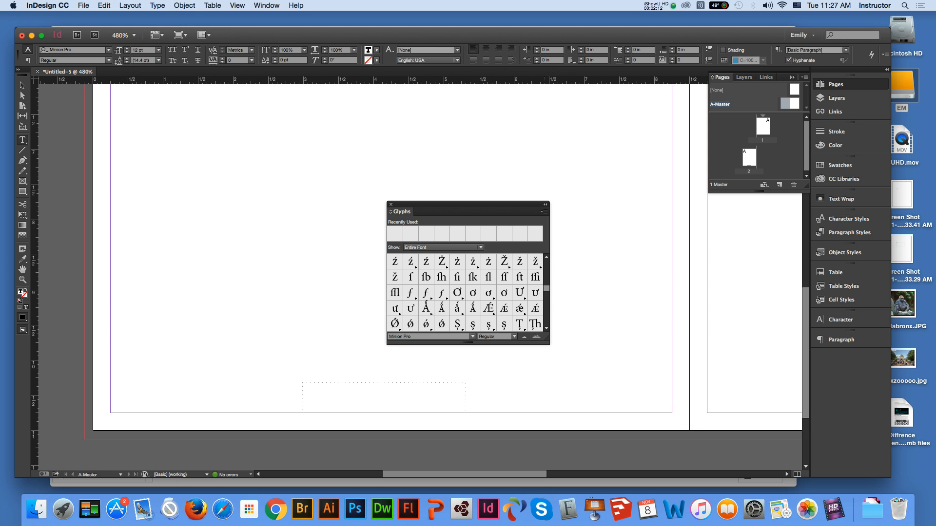
{"action": "scroll", "coordinate": [466, 293], "scroll_direction": "down", "scroll_amount": 10}
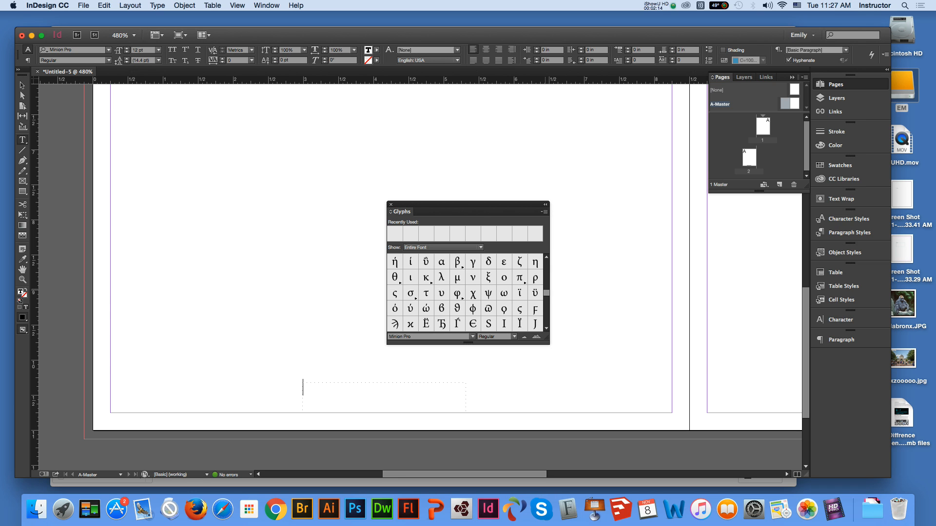
{"action": "scroll", "coordinate": [465, 292], "scroll_direction": "down", "scroll_amount": 10}
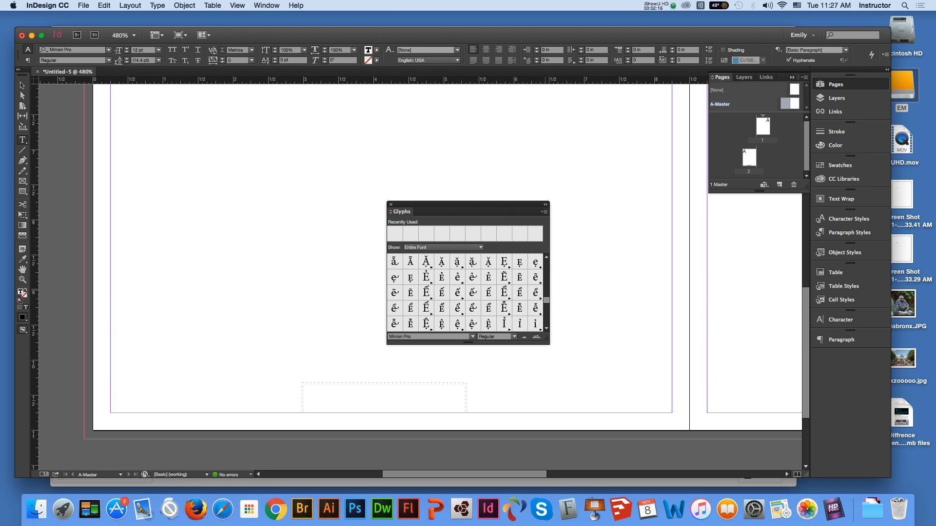
{"action": "scroll", "coordinate": [465, 293], "scroll_direction": "down", "scroll_amount": 10}
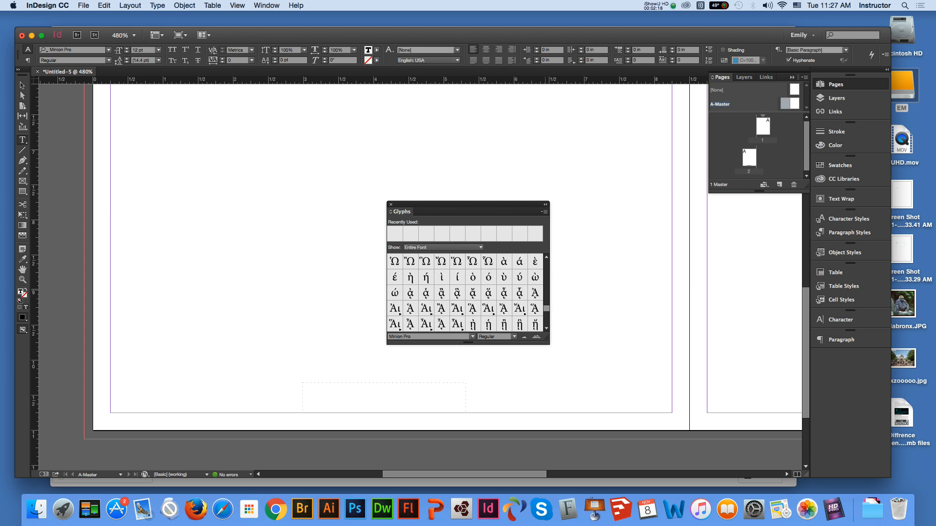
{"action": "scroll", "coordinate": [466, 292], "scroll_direction": "down", "scroll_amount": 4}
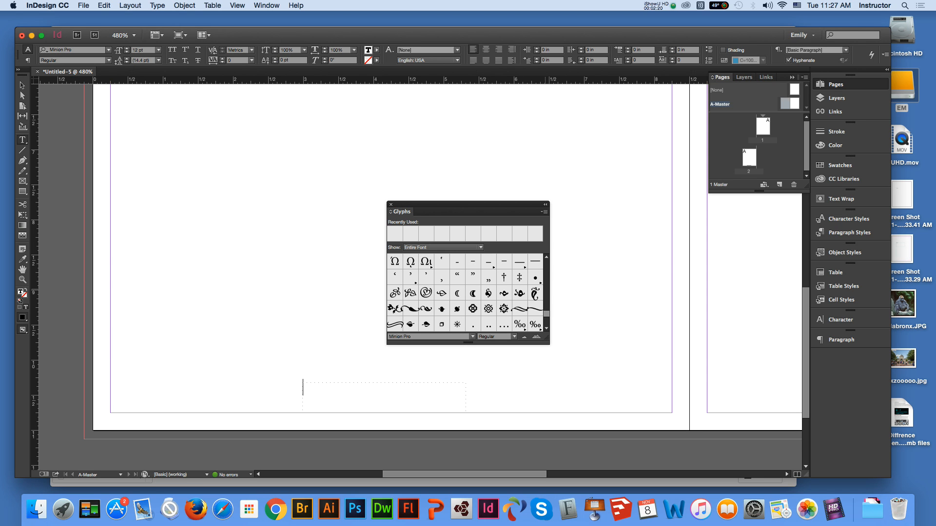
{"action": "double_click", "coordinate": [427, 264]}
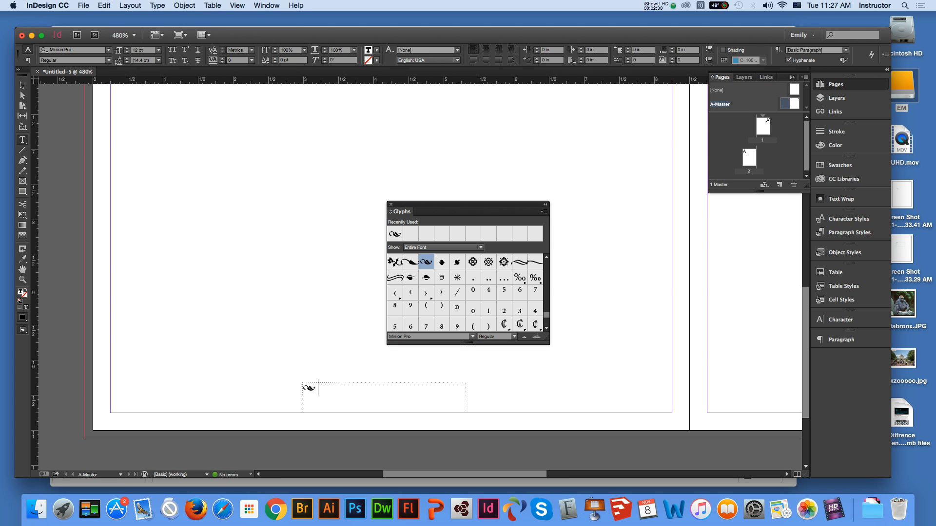
Step: Add a Current Page Number marker after the ornament, followed by the same ornament glyph again
{"action": "left_click", "coordinate": [157, 6]}
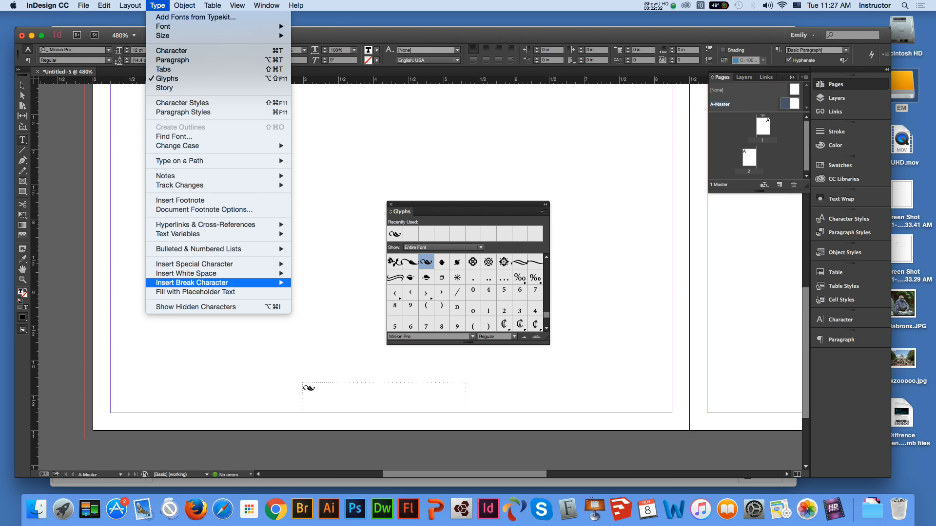
{"action": "mouse_move", "coordinate": [210, 265]}
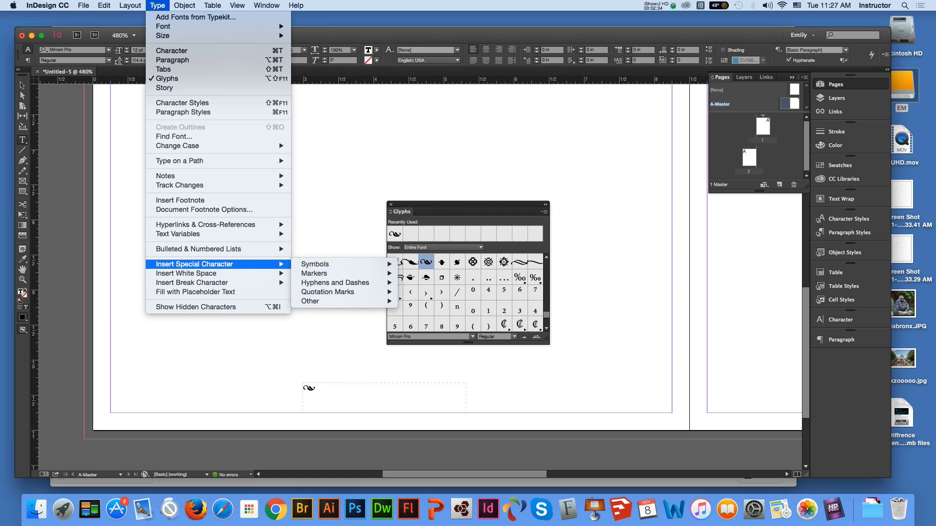
{"action": "mouse_move", "coordinate": [332, 273]}
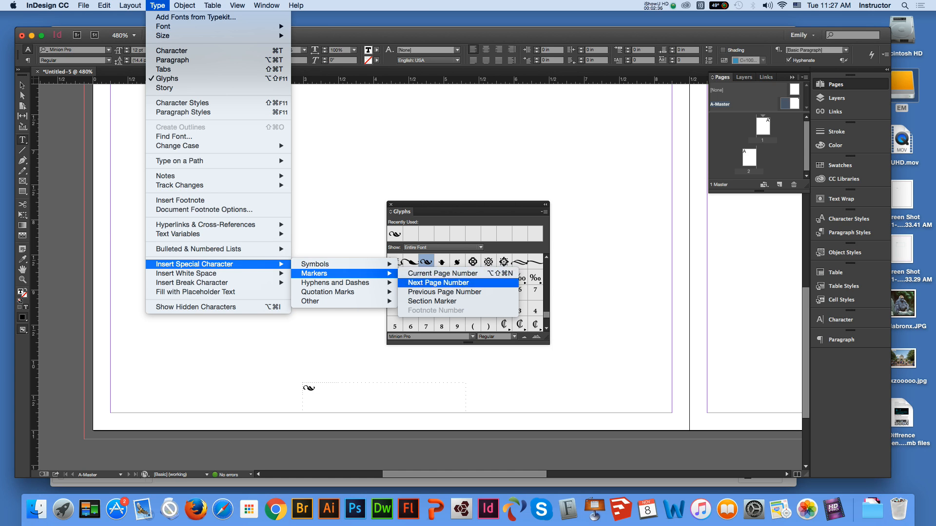
{"action": "left_click", "coordinate": [443, 274]}
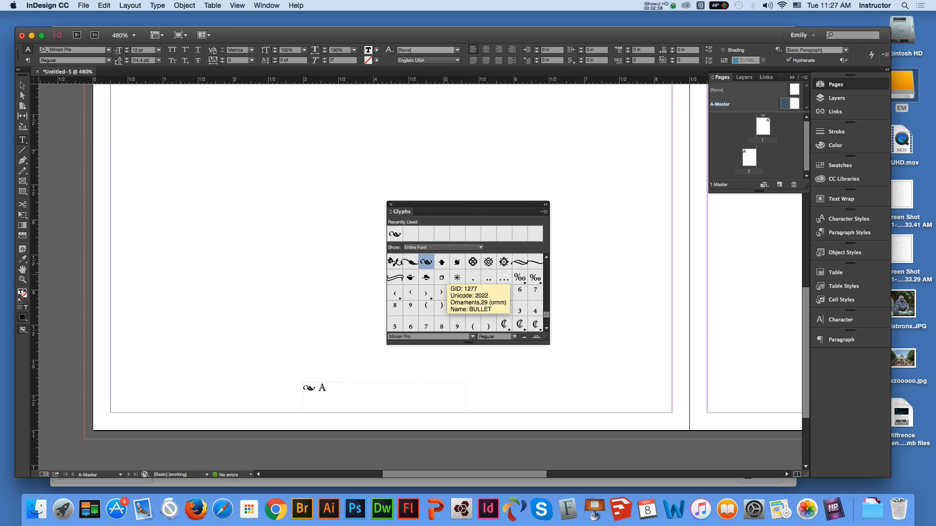
{"action": "double_click", "coordinate": [426, 263]}
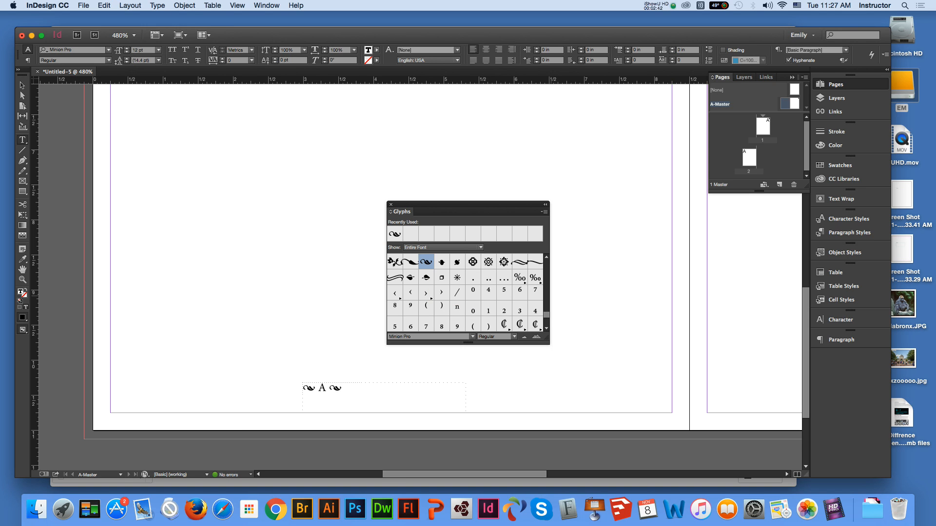
{"action": "scroll", "coordinate": [531, 307], "scroll_direction": "up", "scroll_amount": 2}
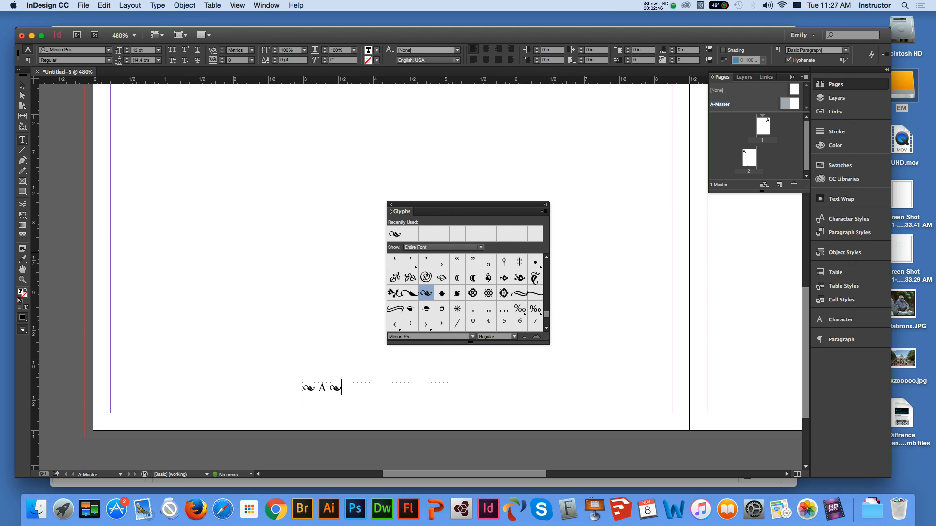
Step: Shrink the frame to fit its text and centre it horizontally on the left master page, resting on the bottom margin
{"action": "key", "text": "Escape"}
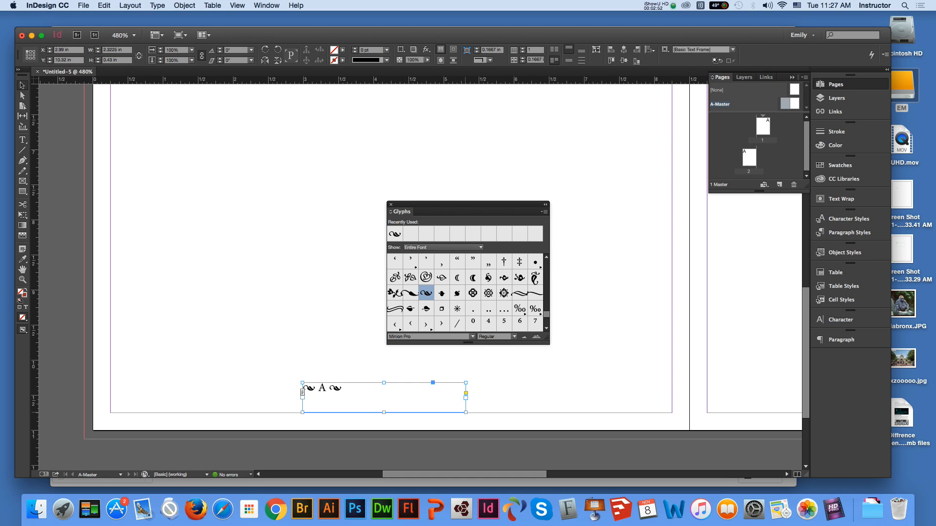
{"action": "double_click", "coordinate": [466, 412]}
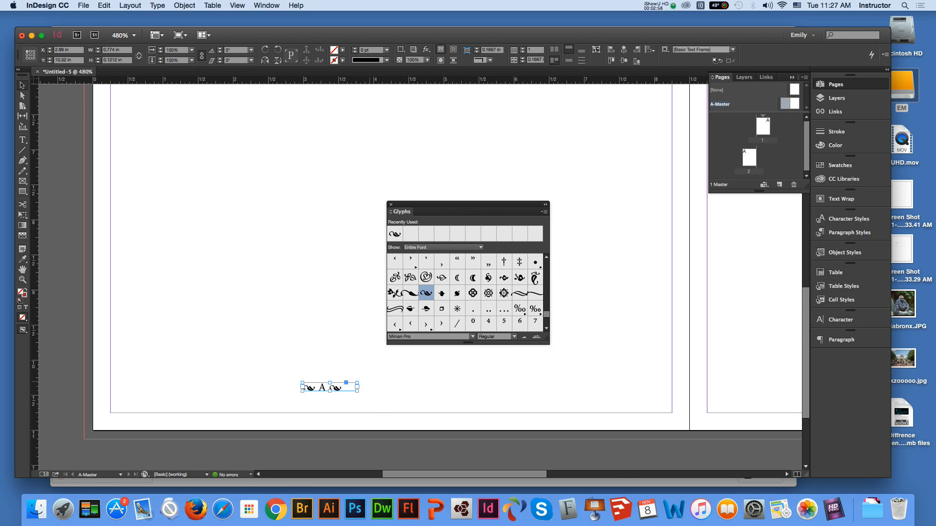
{"action": "left_click", "coordinate": [391, 204]}
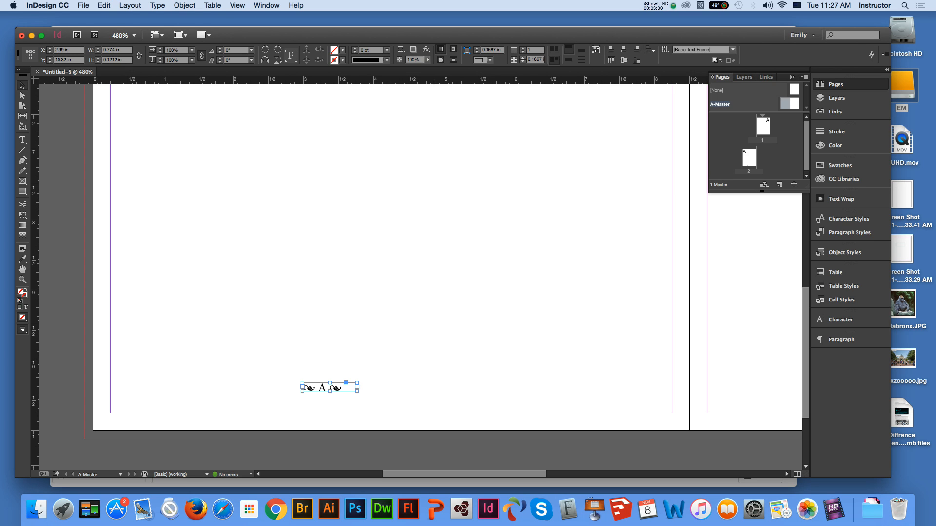
{"action": "left_click_drag", "start_coordinate": [324, 389], "coordinate": [386, 412]}
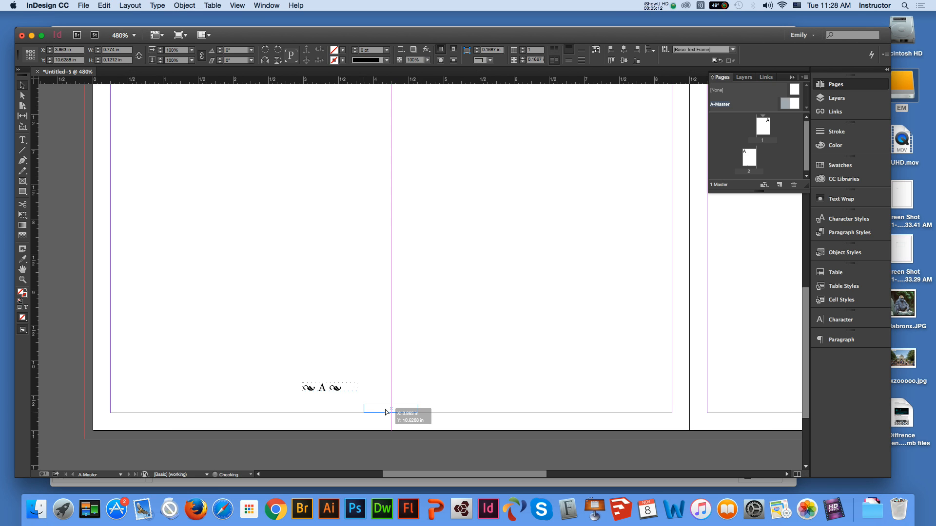
{"action": "left_click_drag", "start_coordinate": [386, 412], "coordinate": [385, 412]}
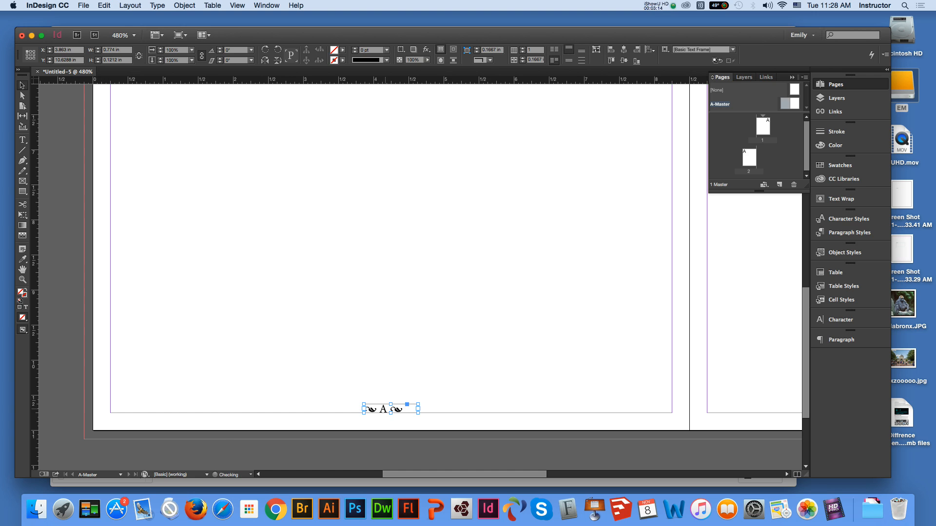
Step: Copy the page-number text frame on the left master page
{"action": "key", "text": "t"}
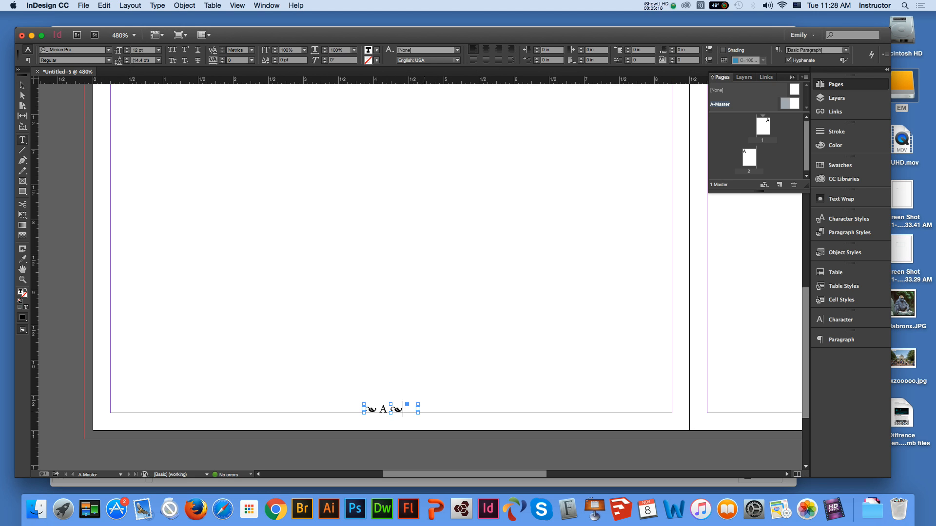
{"action": "key", "text": "Escape"}
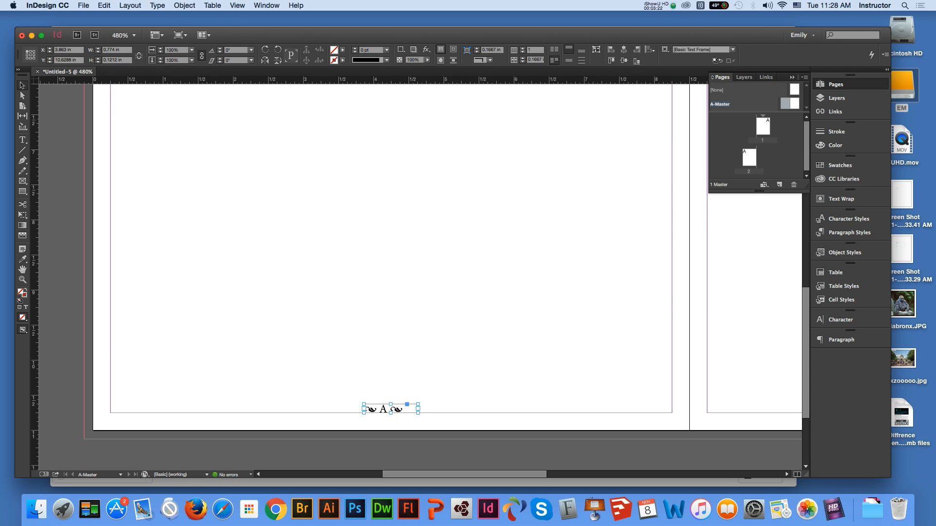
{"action": "left_click", "coordinate": [104, 6]}
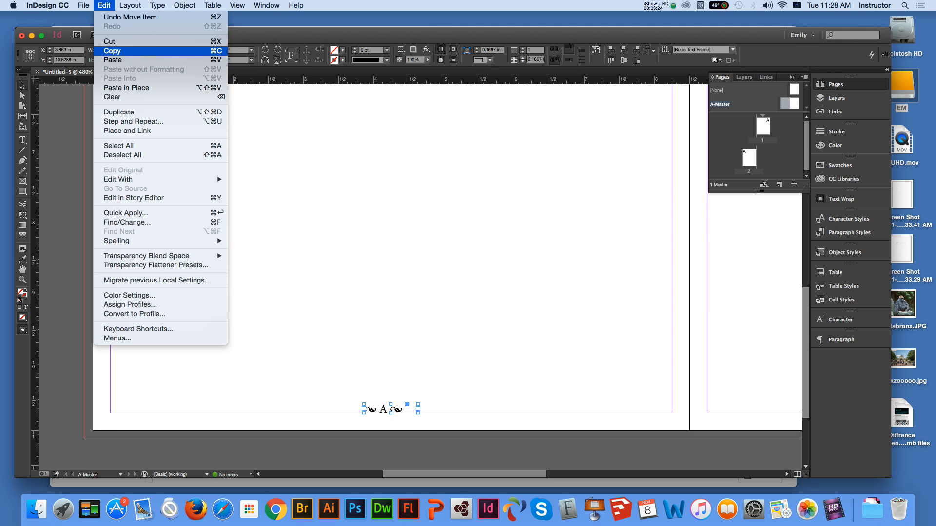
{"action": "left_click", "coordinate": [112, 50]}
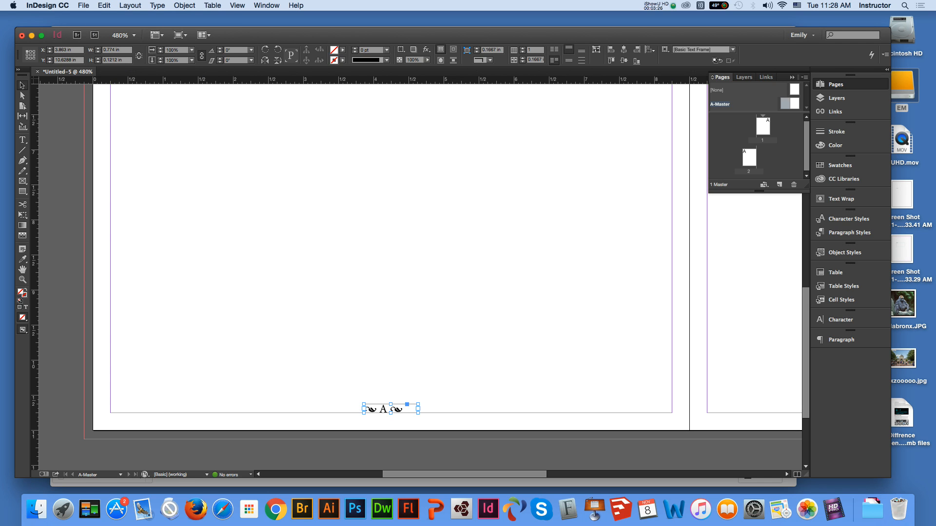
Step: Paste the copied page-number frame onto the right master page and centre it horizontally, resting on the bottom margin
{"action": "left_click", "coordinate": [22, 270]}
{"action": "left_click_drag", "start_coordinate": [675, 335], "coordinate": [441, 341]}
{"action": "scroll", "coordinate": [420, 259], "scroll_direction": "right", "scroll_amount": 5}
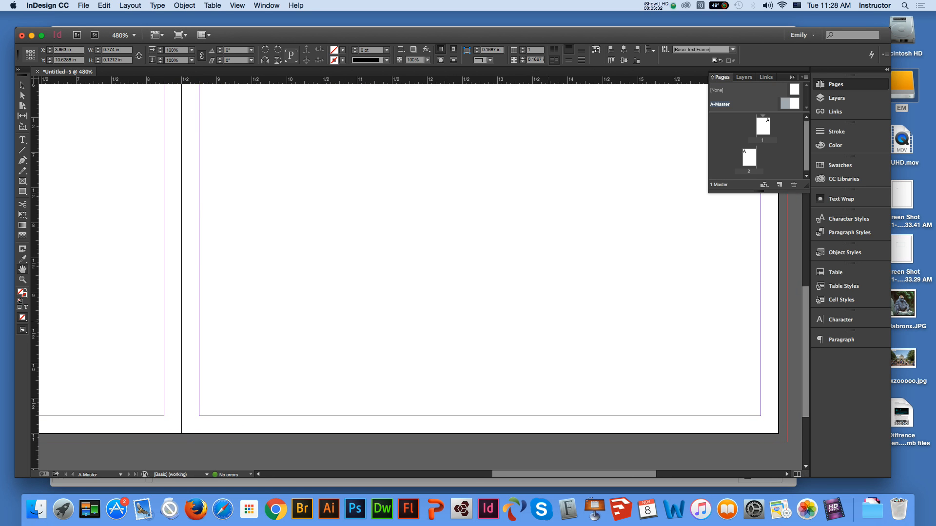
{"action": "left_click", "coordinate": [104, 6]}
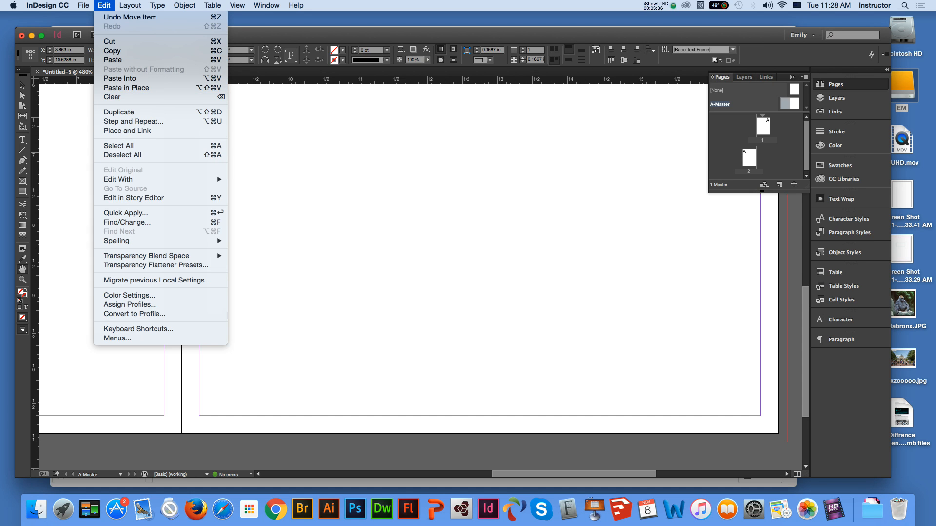
{"action": "left_click", "coordinate": [112, 60]}
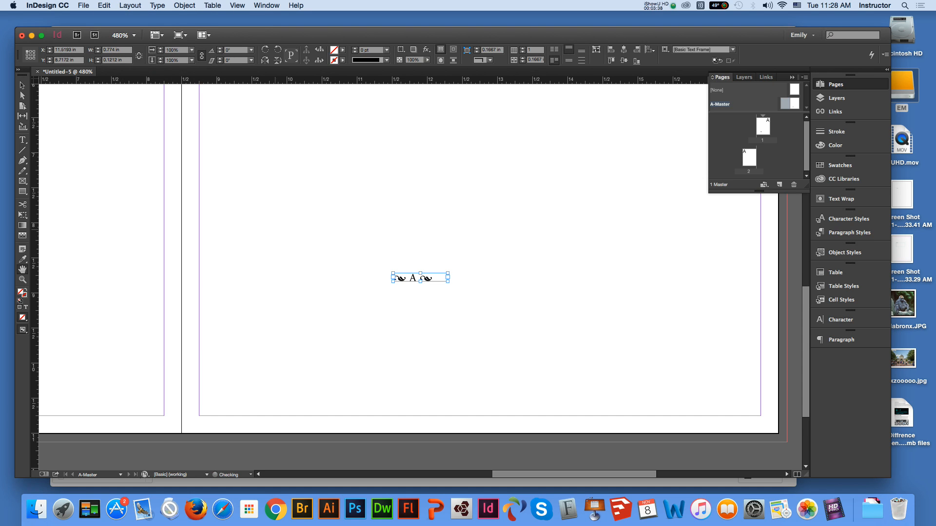
{"action": "left_click", "coordinate": [22, 85]}
{"action": "left_click_drag", "start_coordinate": [415, 280], "coordinate": [501, 414]}
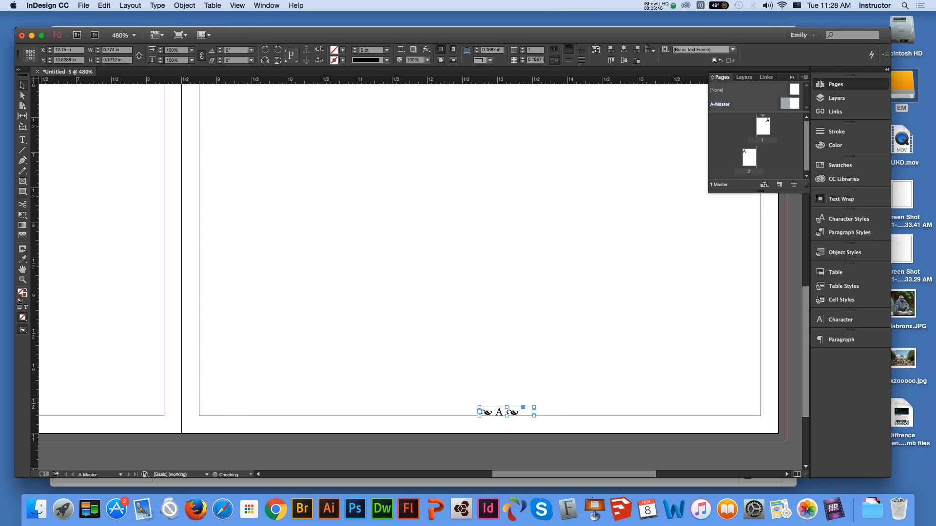
{"action": "left_click", "coordinate": [611, 395]}
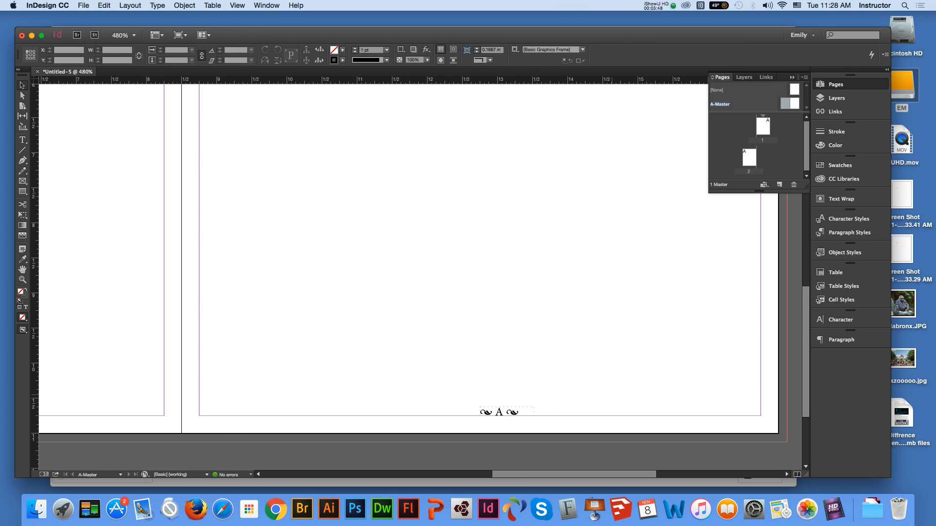
Step: Save the document to the Desktop as an InDesign CC 2015 document named newsletter
{"action": "key", "text": "super+alt+0"}
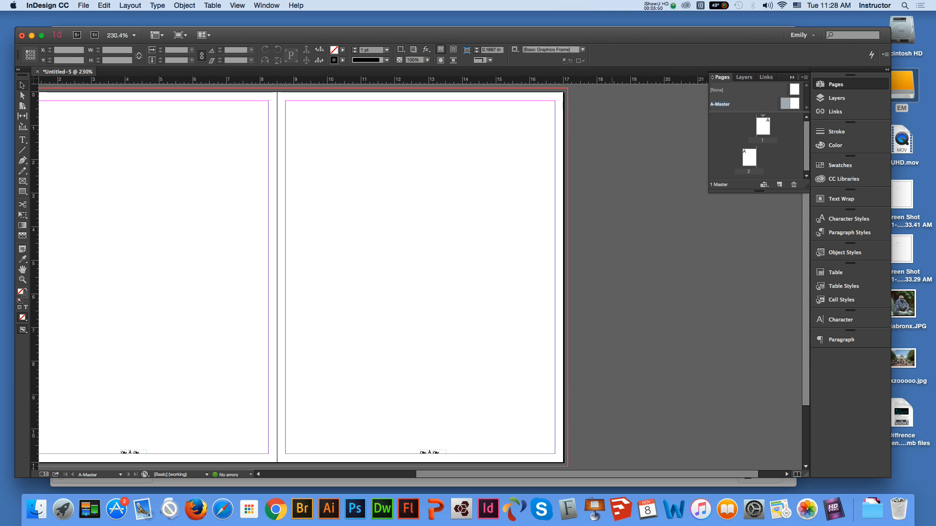
{"action": "left_click", "coordinate": [22, 270]}
{"action": "left_click_drag", "start_coordinate": [231, 297], "coordinate": [332, 288]}
{"action": "key", "text": "v"}
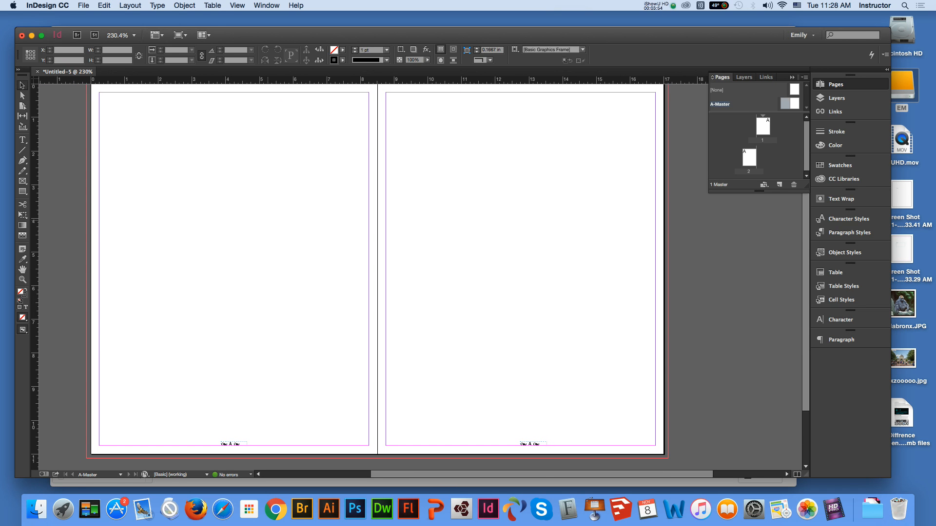
{"action": "left_click", "coordinate": [84, 6]}
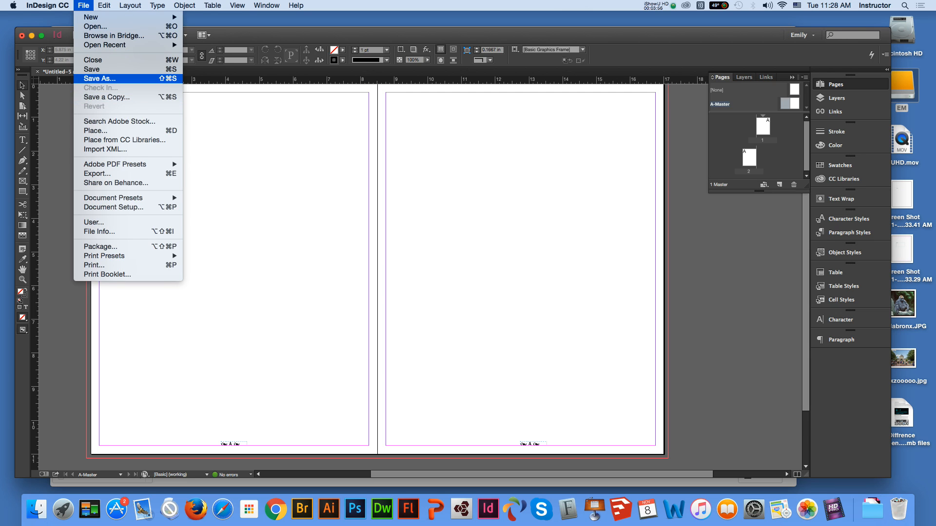
{"action": "left_click", "coordinate": [98, 78]}
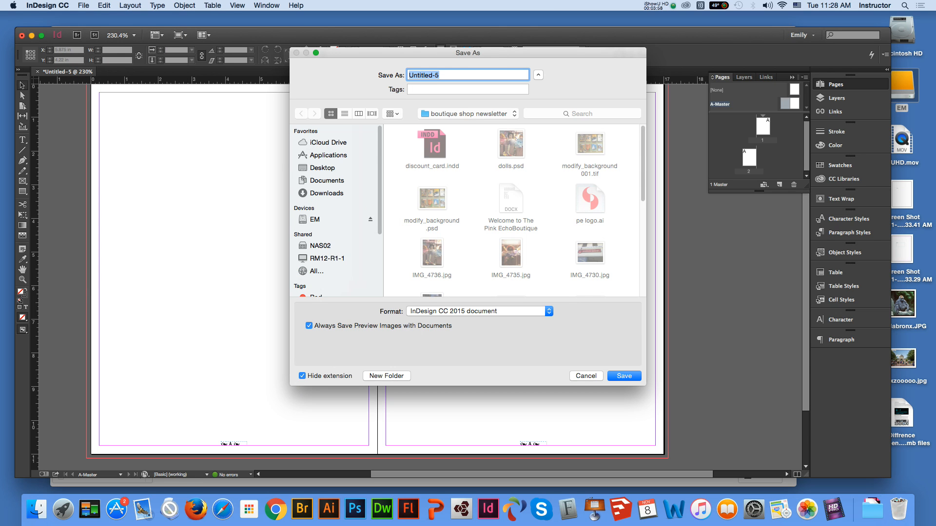
{"action": "left_click", "coordinate": [323, 168]}
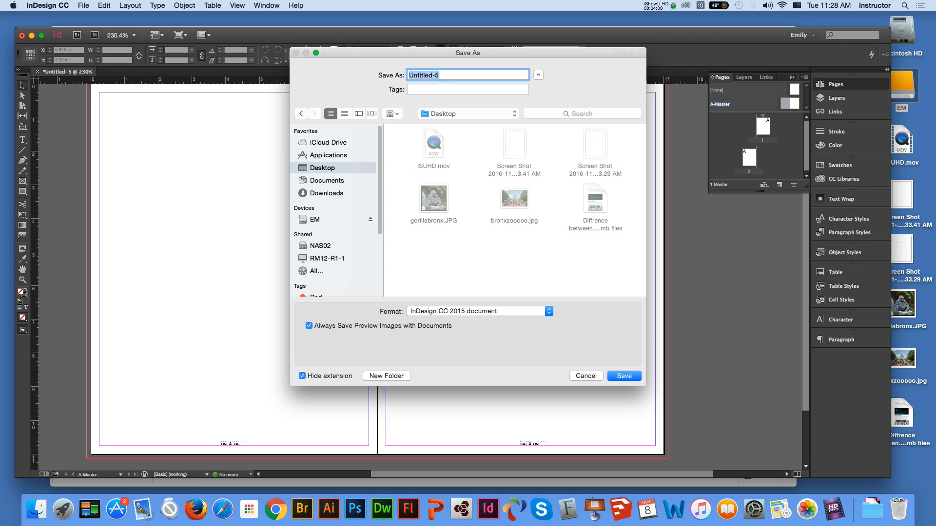
{"action": "type", "text": "newsletter"}
{"action": "key", "text": "Return"}
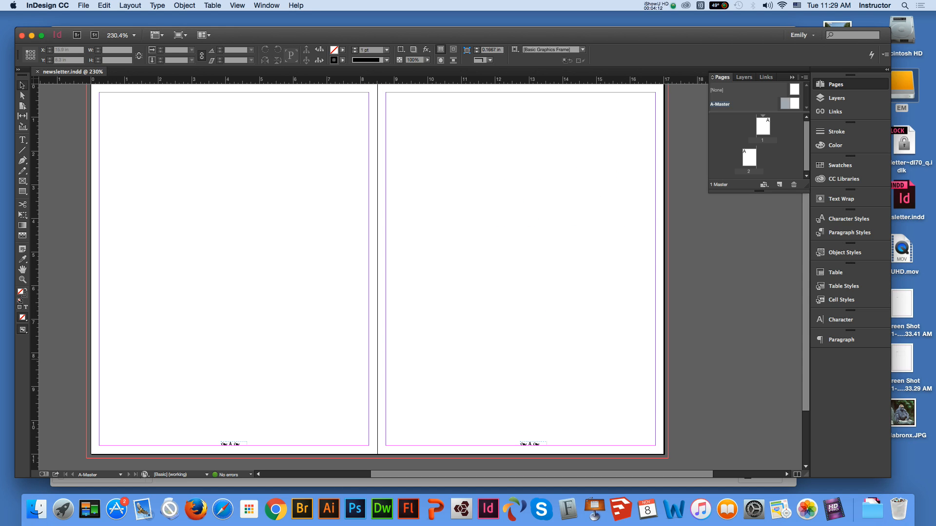
Step: Open document pages 2 and 1 in turn to check the automatic page numbers at their feet
{"action": "left_click", "coordinate": [750, 159]}
{"action": "double_click", "coordinate": [749, 159]}
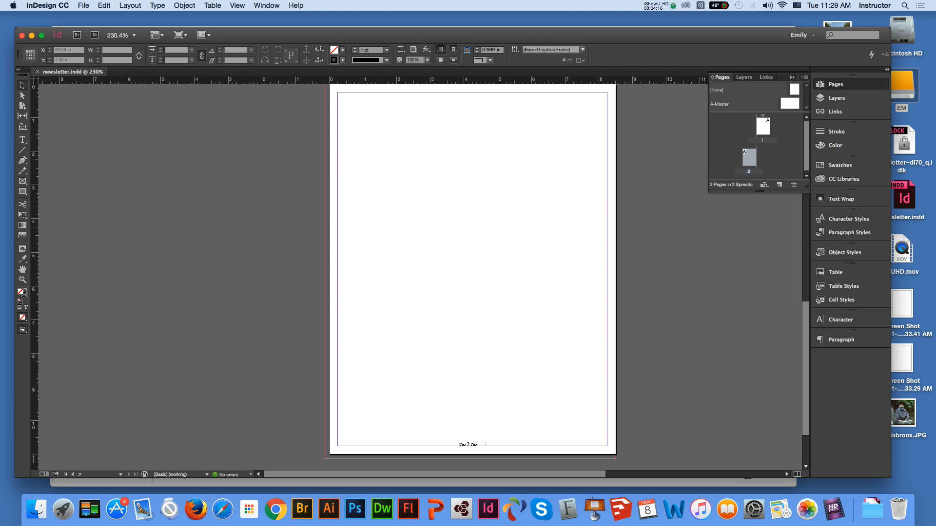
{"action": "left_click", "coordinate": [22, 279]}
{"action": "left_click", "coordinate": [501, 442]}
{"action": "left_click", "coordinate": [404, 349]}
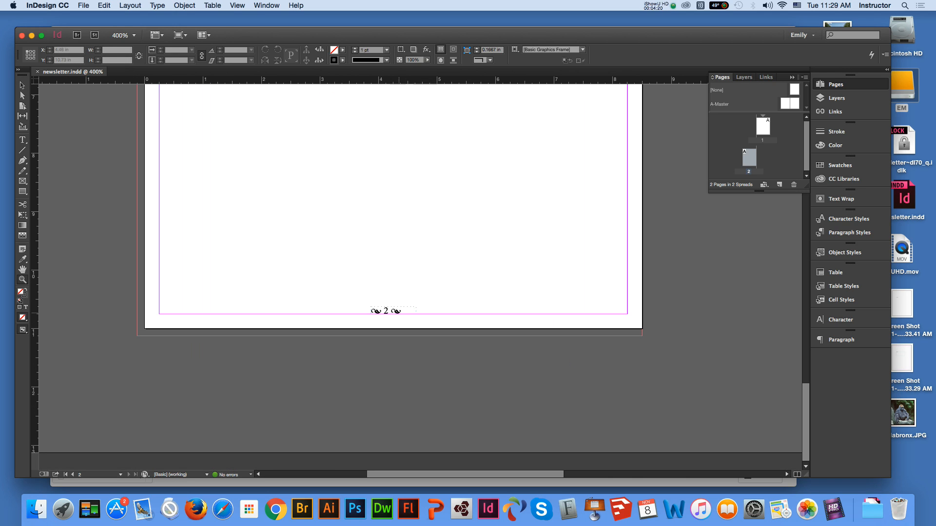
{"action": "double_click", "coordinate": [763, 127]}
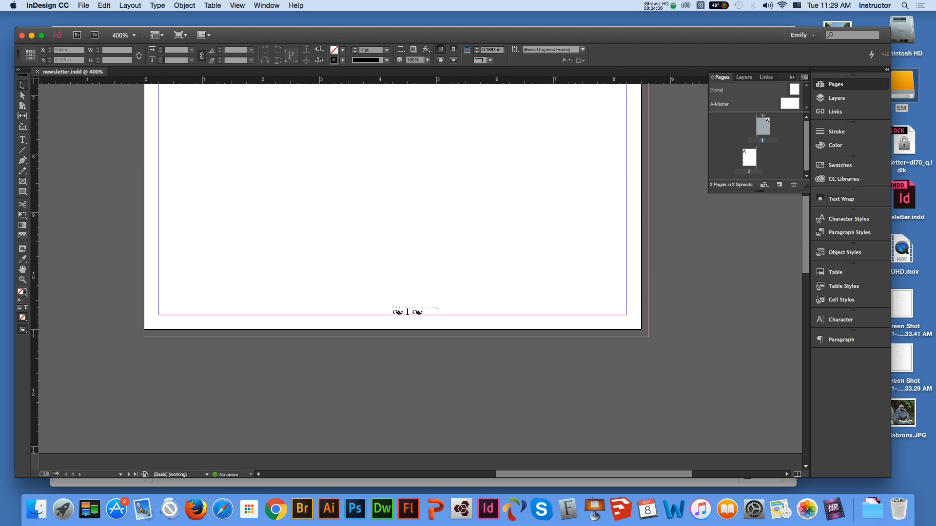
Step: Turn off Allow Document Pages to Shuffle and move page 2 beside page 1 to form a single spread
{"action": "left_click", "coordinate": [804, 77]}
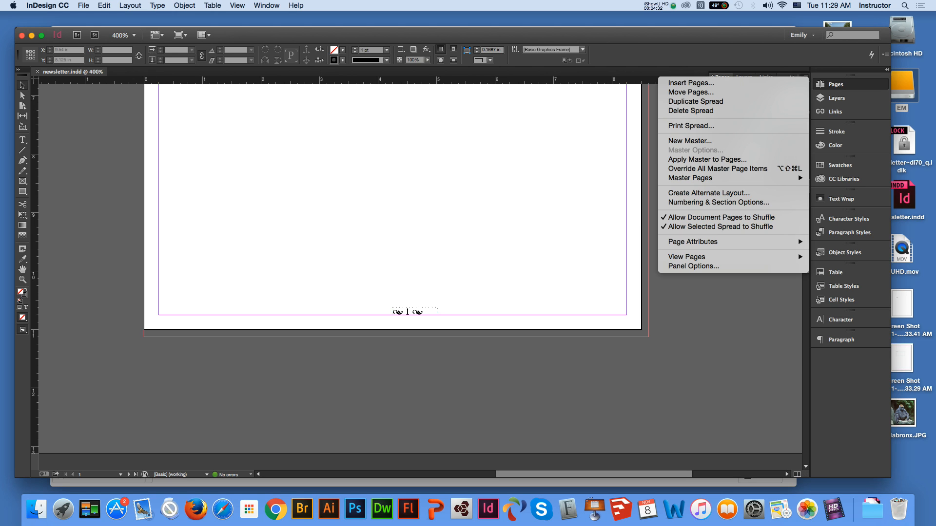
{"action": "left_click", "coordinate": [654, 229]}
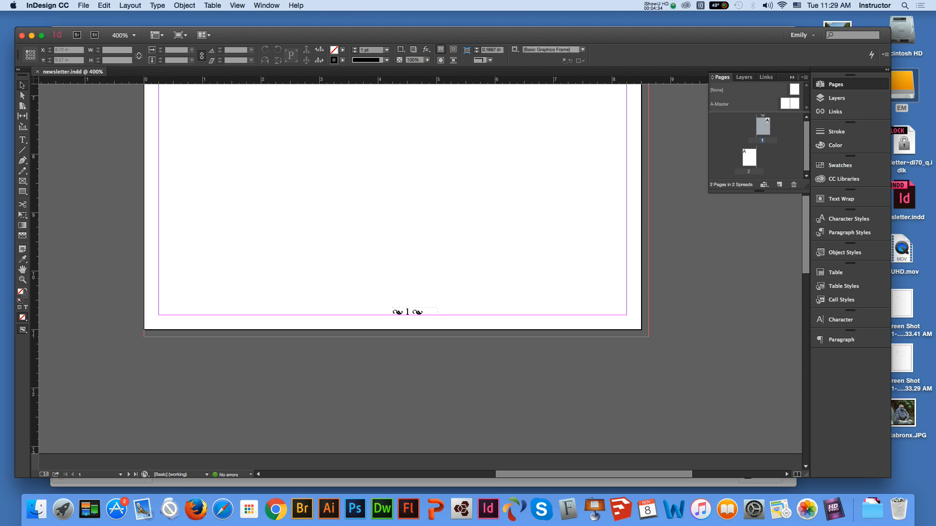
{"action": "left_click", "coordinate": [804, 77]}
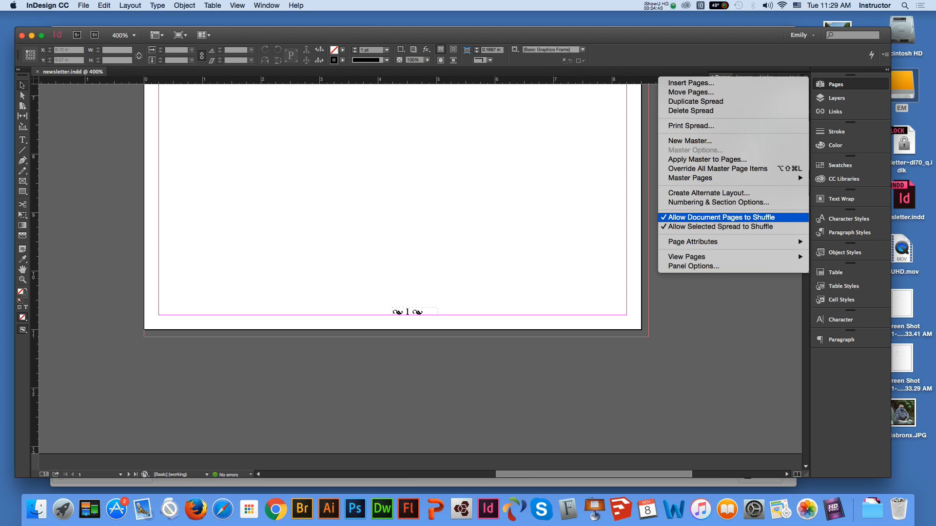
{"action": "left_click", "coordinate": [721, 217]}
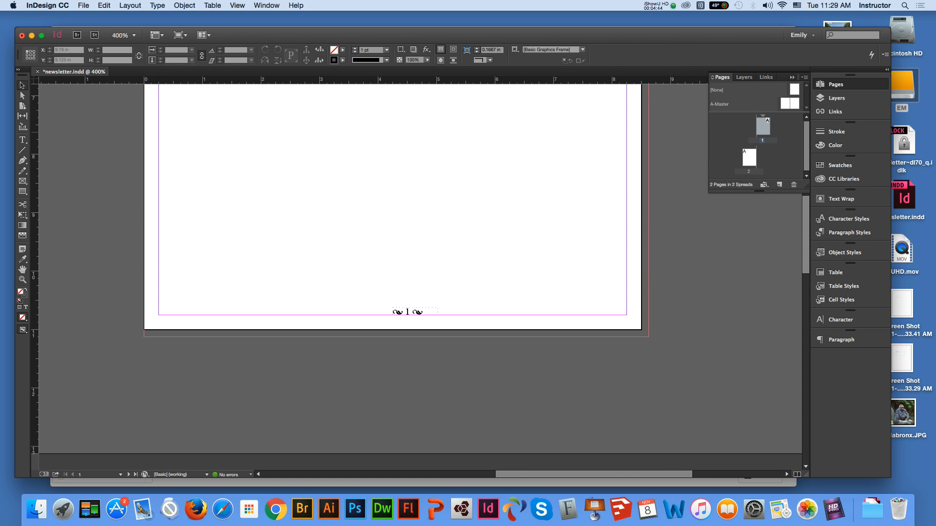
{"action": "left_click", "coordinate": [749, 158]}
{"action": "left_click_drag", "start_coordinate": [749, 157], "coordinate": [771, 126]}
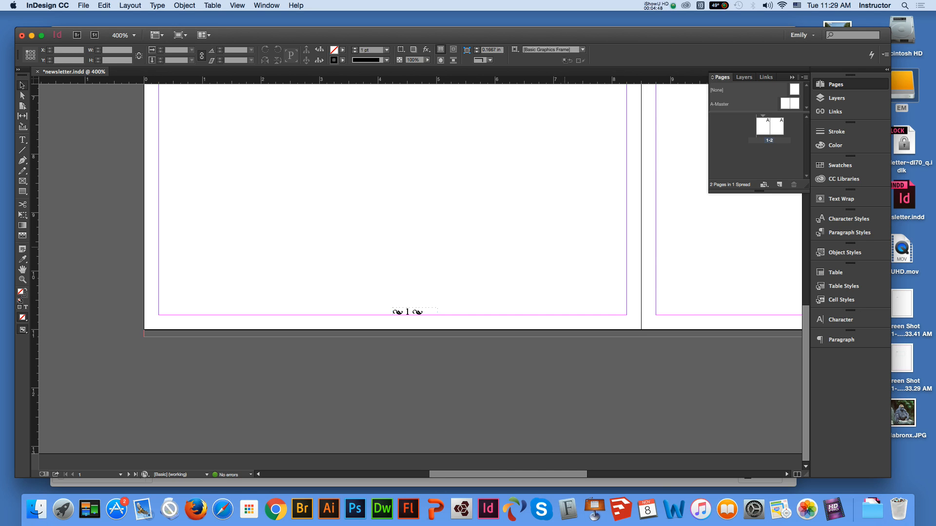
Step: Examine the layout and page numbers of the combined 1-2 spread
{"action": "left_click", "coordinate": [23, 269]}
{"action": "left_click_drag", "start_coordinate": [717, 195], "coordinate": [476, 349]}
{"action": "left_click_drag", "start_coordinate": [467, 215], "coordinate": [562, 324]}
{"action": "left_click_drag", "start_coordinate": [476, 187], "coordinate": [573, 325]}
{"action": "left_click_drag", "start_coordinate": [530, 273], "coordinate": [529, 266]}
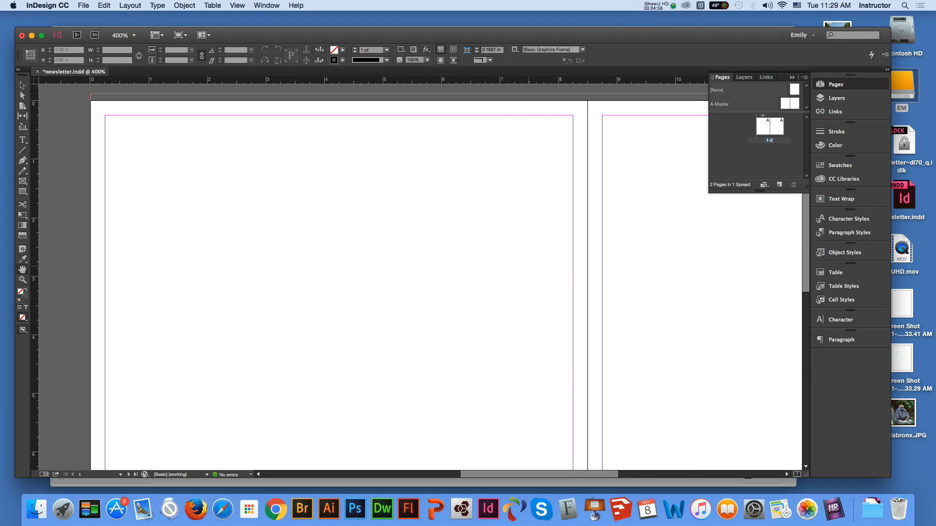
{"action": "key", "text": "super+0"}
{"action": "left_click_drag", "start_coordinate": [579, 301], "coordinate": [486, 305]}
{"action": "left_click", "coordinate": [23, 85]}
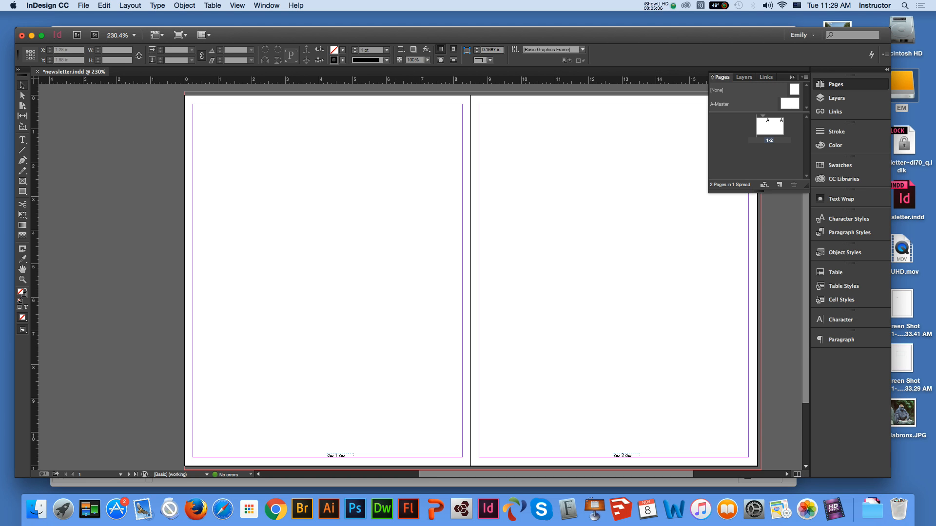
Step: Set the document's inside bleed to 0.125 in
{"action": "left_click", "coordinate": [83, 5]}
{"action": "mouse_move", "coordinate": [127, 198]}
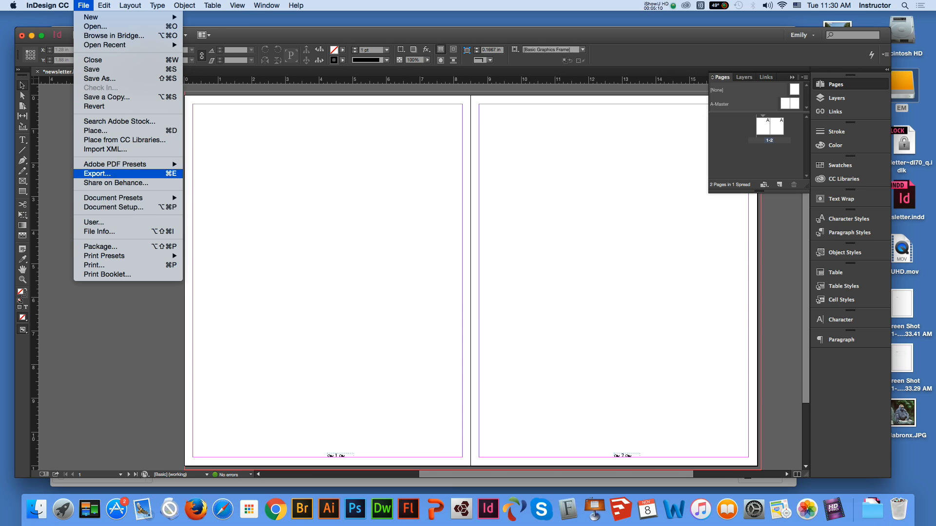
{"action": "left_click", "coordinate": [113, 207]}
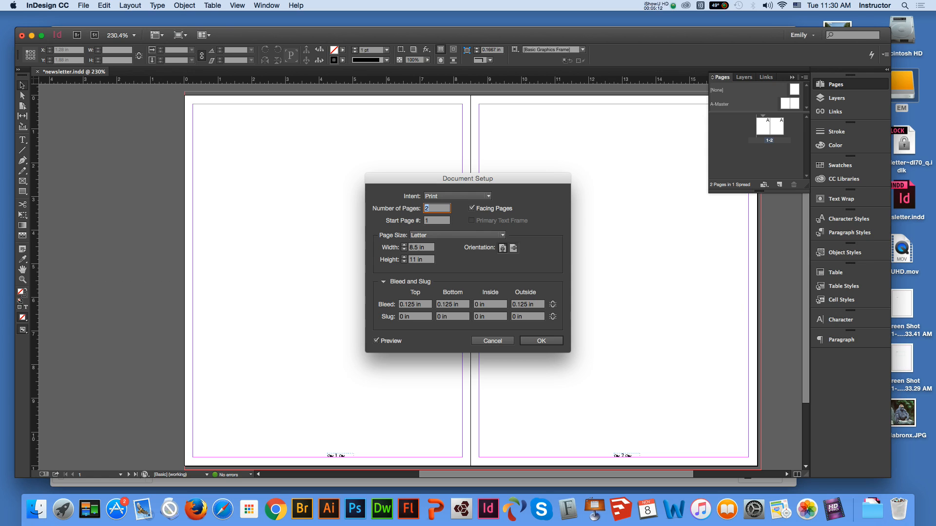
{"action": "left_click", "coordinate": [480, 304]}
{"action": "key", "text": "BackSpace"}
{"action": "type", "text": ".125"}
{"action": "key", "text": "Return"}
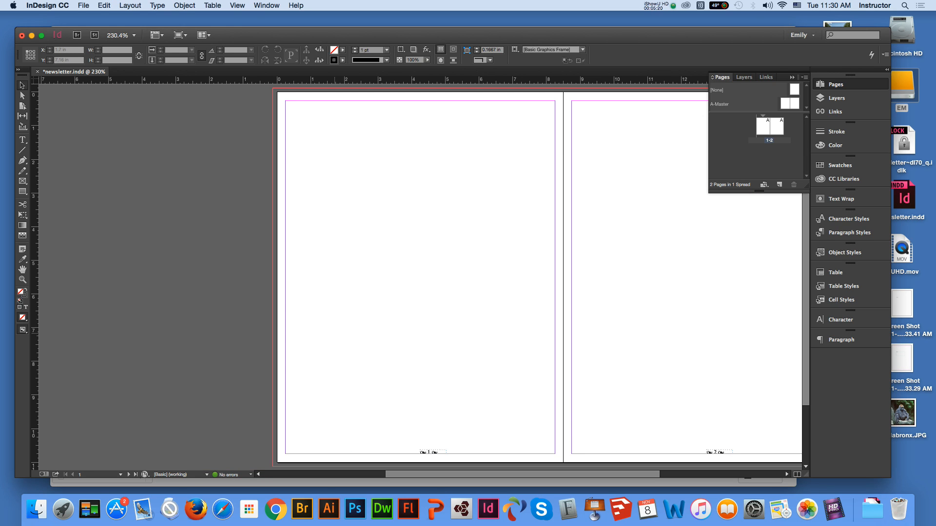
Step: On the left A-Master page, draw a rectangle about 3.49 by 0.81 in from the page's top-left bleed corner
{"action": "key", "text": "super+2"}
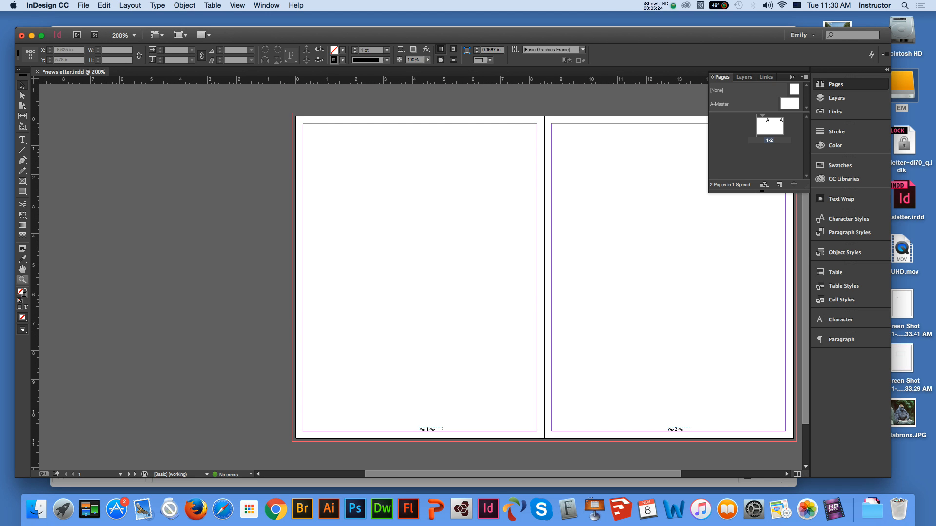
{"action": "scroll", "coordinate": [419, 273], "scroll_direction": "right", "scroll_amount": 5}
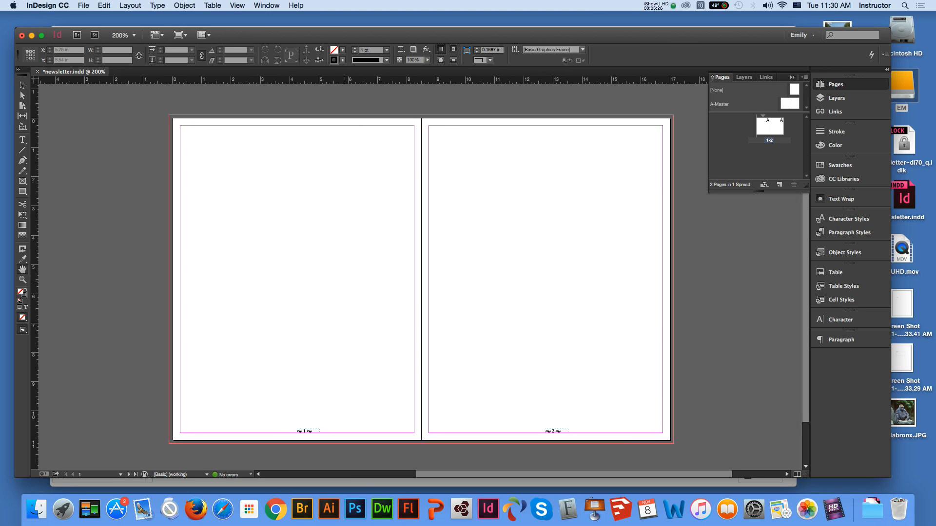
{"action": "key", "text": "v"}
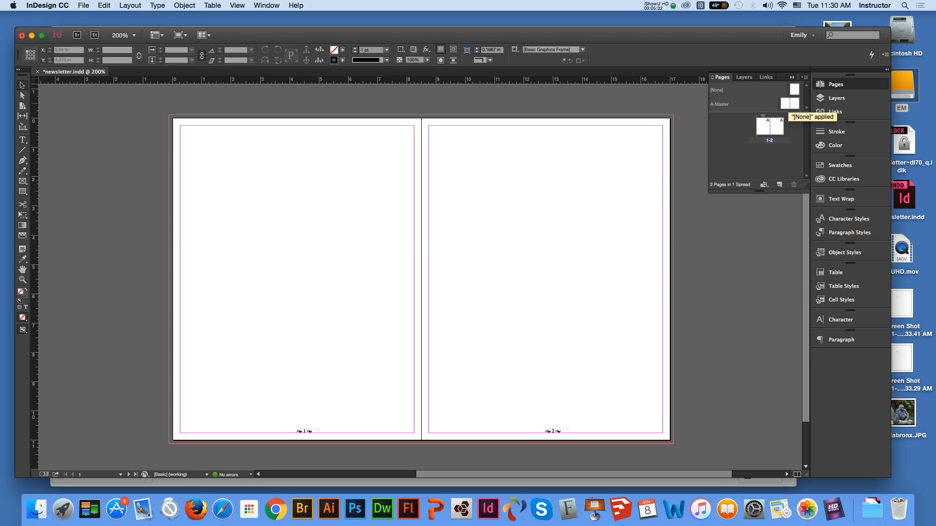
{"action": "double_click", "coordinate": [790, 103]}
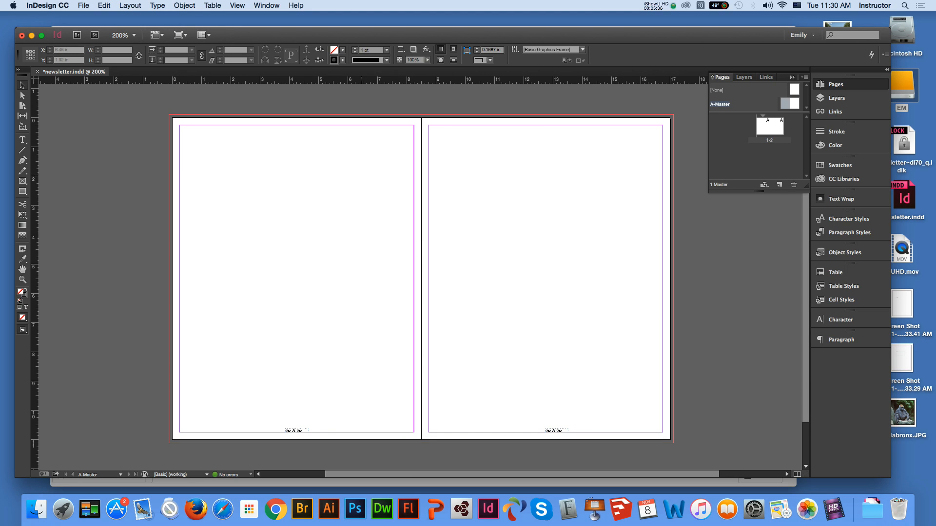
{"action": "left_click", "coordinate": [23, 192]}
{"action": "left_click_drag", "start_coordinate": [169, 115], "coordinate": [270, 139]}
{"action": "left_click", "coordinate": [21, 86]}
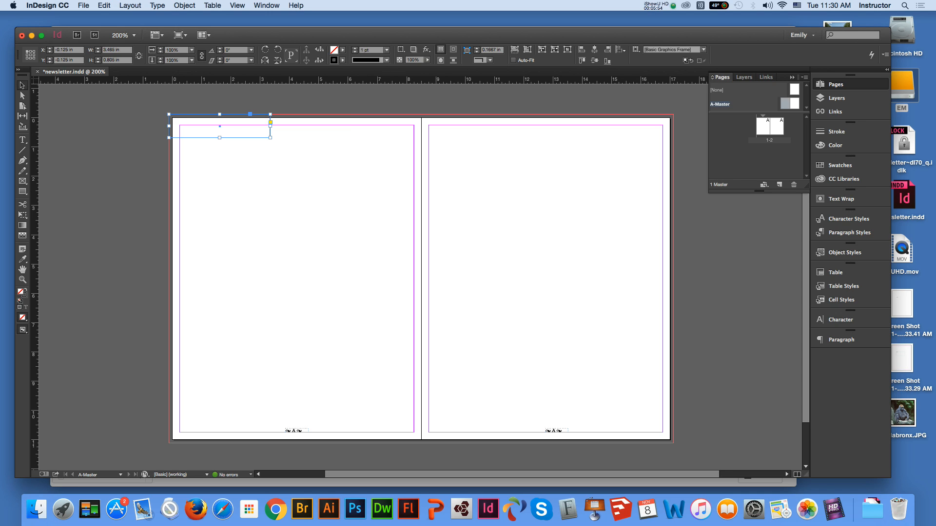
Step: Remove the rectangle's stroke and fill it with the green swatch C=75 M=5 Y=100 K=0
{"action": "left_click", "coordinate": [343, 60]}
{"action": "left_click", "coordinate": [266, 81]}
{"action": "left_click", "coordinate": [343, 50]}
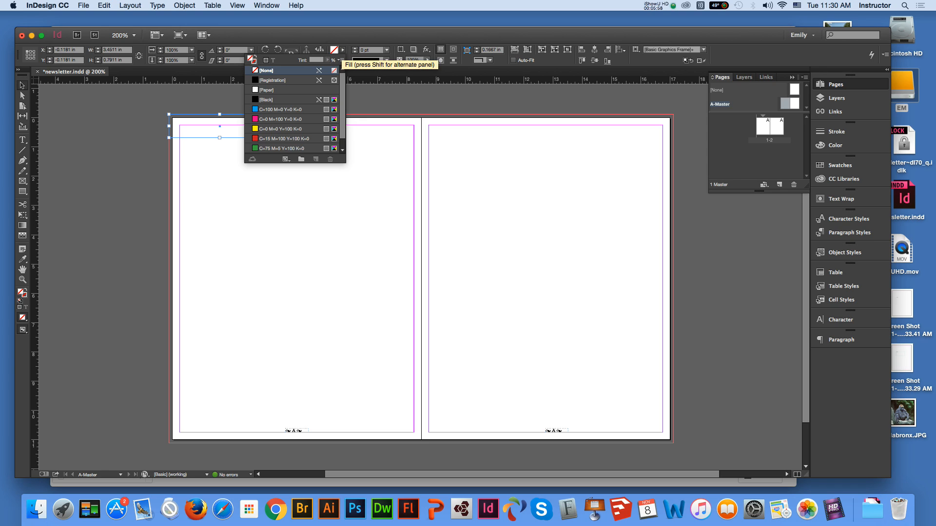
{"action": "scroll", "coordinate": [293, 110], "scroll_direction": "down", "scroll_amount": 1}
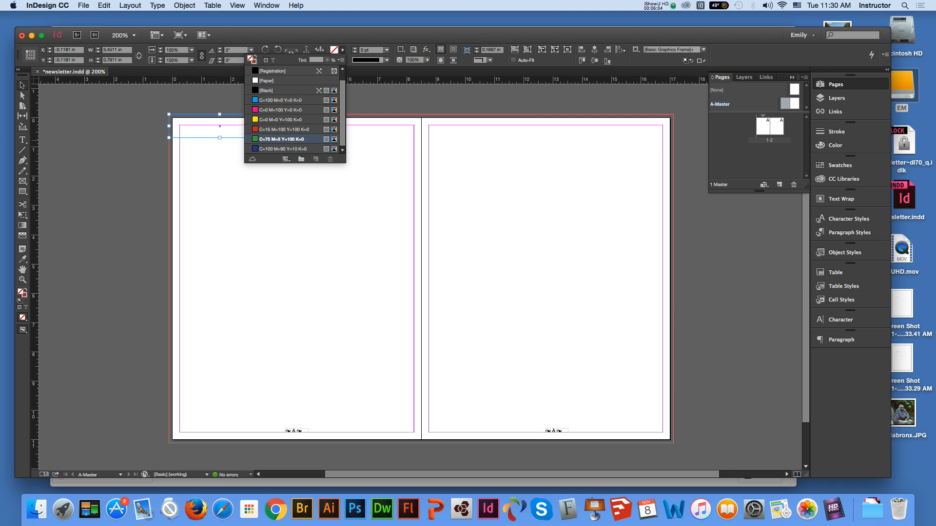
{"action": "left_click", "coordinate": [312, 139]}
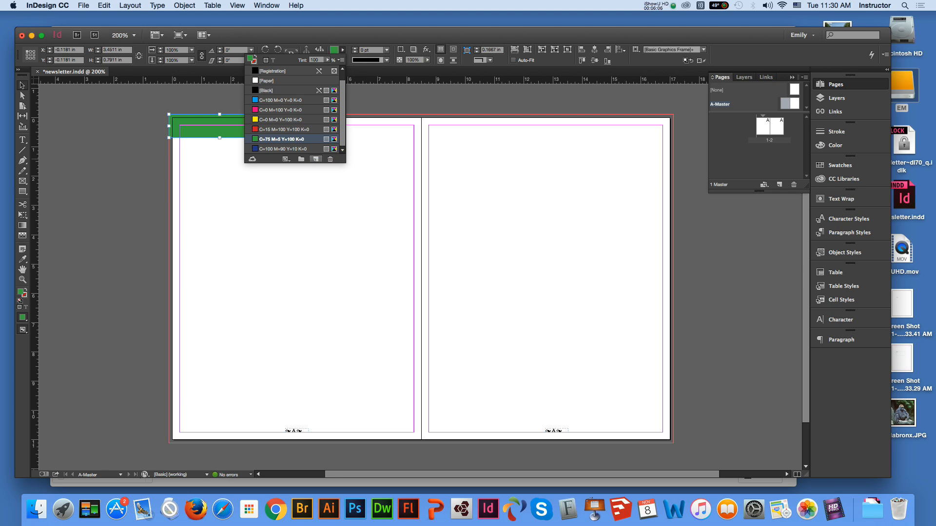
Step: Duplicate the green C=75 M=5 Y=100 K=0 swatch and raise the copy's black to 49%, darkening the rectangle
{"action": "left_click", "coordinate": [316, 158]}
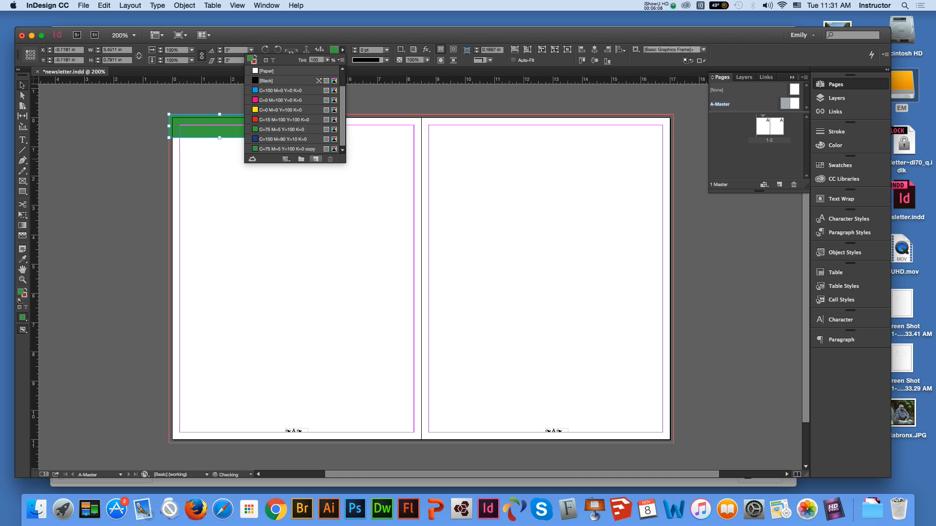
{"action": "double_click", "coordinate": [256, 148]}
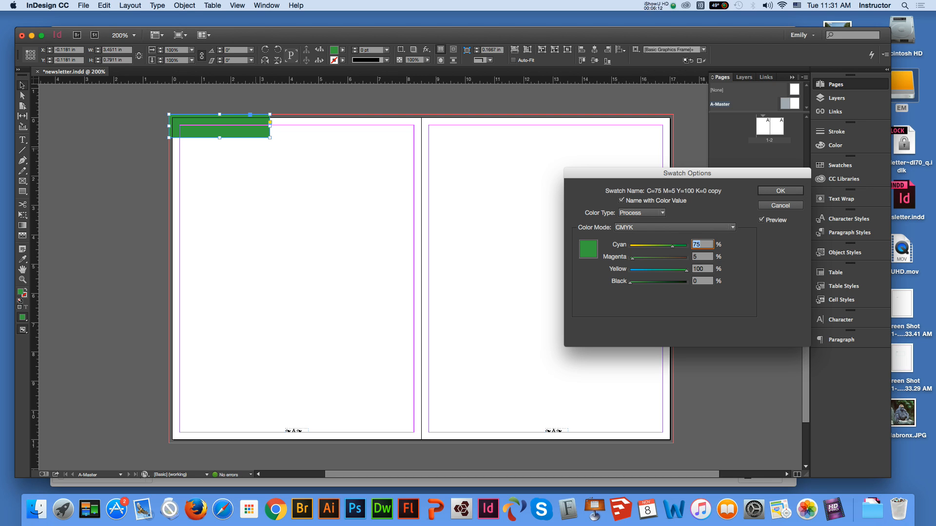
{"action": "left_click_drag", "start_coordinate": [629, 282], "coordinate": [657, 282]}
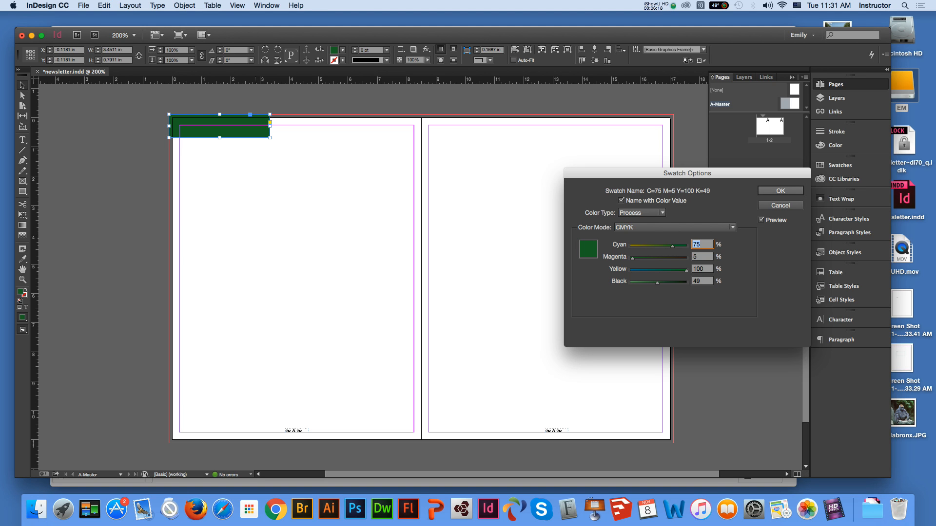
{"action": "key", "text": "Return"}
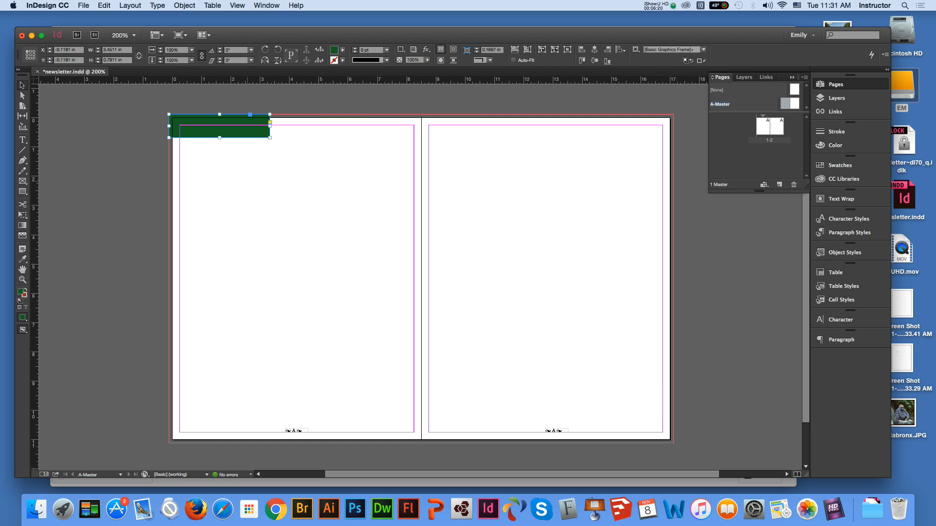
{"action": "left_click", "coordinate": [298, 186]}
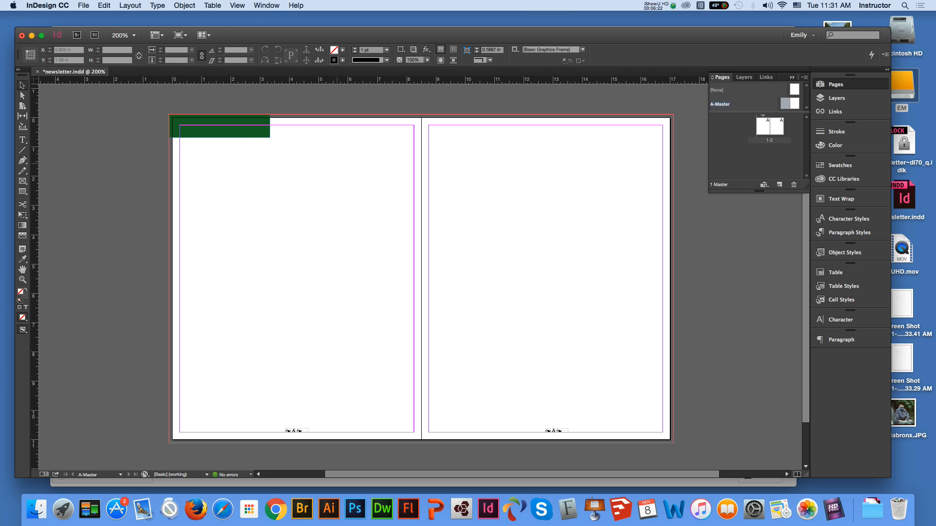
Step: Turn the dark green rectangle into a text frame and enter "Garden Player" in it
{"action": "key", "text": "t"}
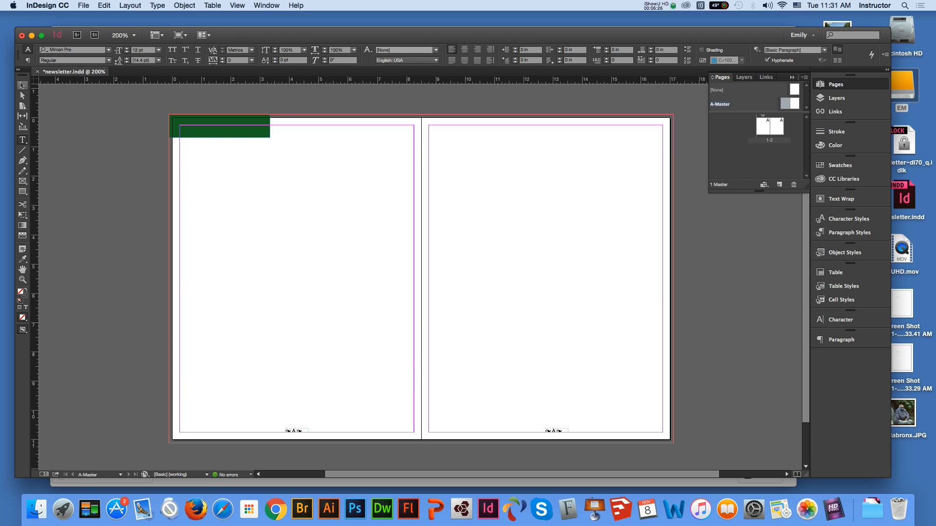
{"action": "left_click", "coordinate": [22, 85]}
{"action": "left_click", "coordinate": [220, 132]}
{"action": "key", "text": "z"}
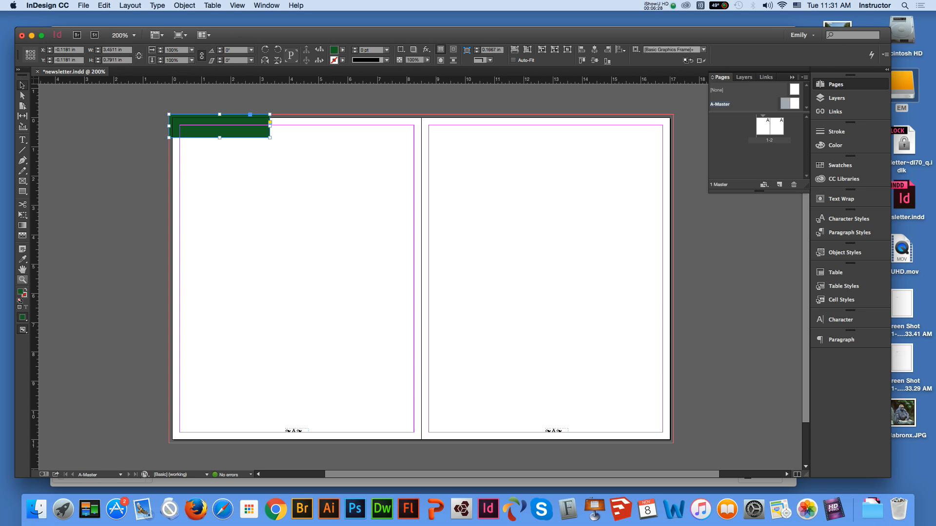
{"action": "key", "text": "super+equal"}
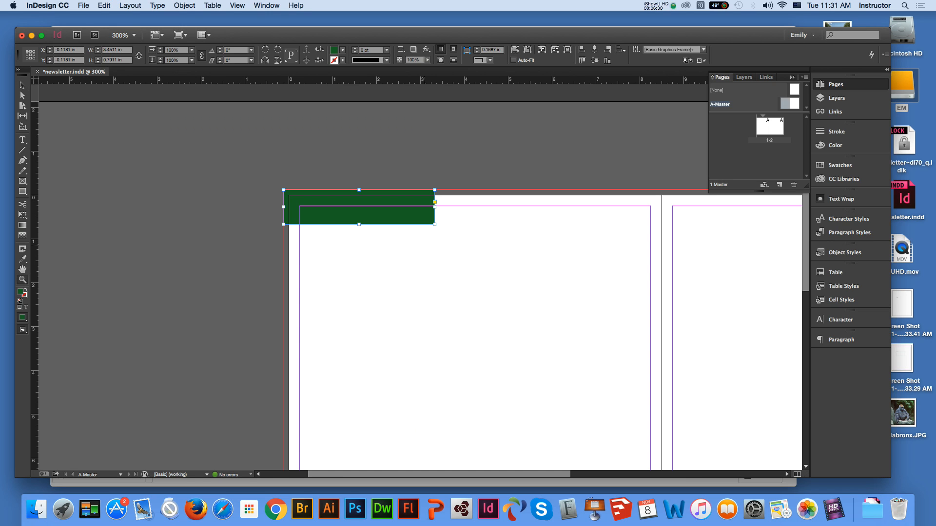
{"action": "key", "text": "t"}
{"action": "key", "text": "v"}
{"action": "key", "text": "t"}
{"action": "left_click", "coordinate": [290, 197]}
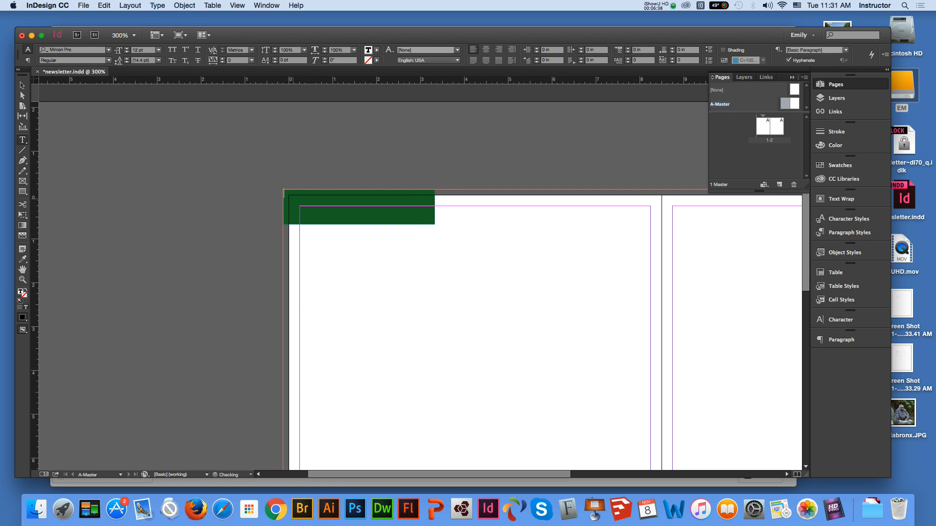
{"action": "type", "text": "Garden Player"}
Step: Change the fill color of the "Garden Player" text to white
{"action": "left_click_drag", "start_coordinate": [329, 194], "coordinate": [274, 194]}
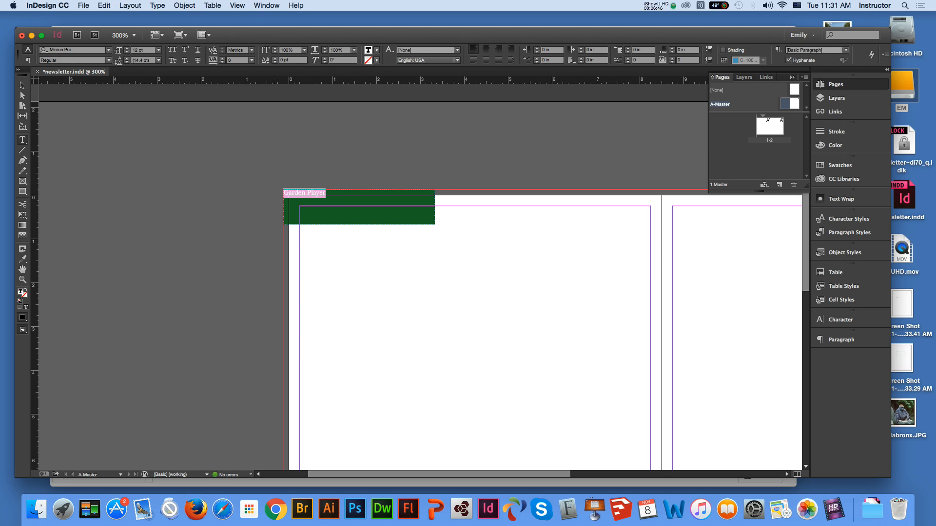
{"action": "left_click", "coordinate": [377, 49]}
{"action": "left_click", "coordinate": [301, 89]}
{"action": "left_click", "coordinate": [377, 49]}
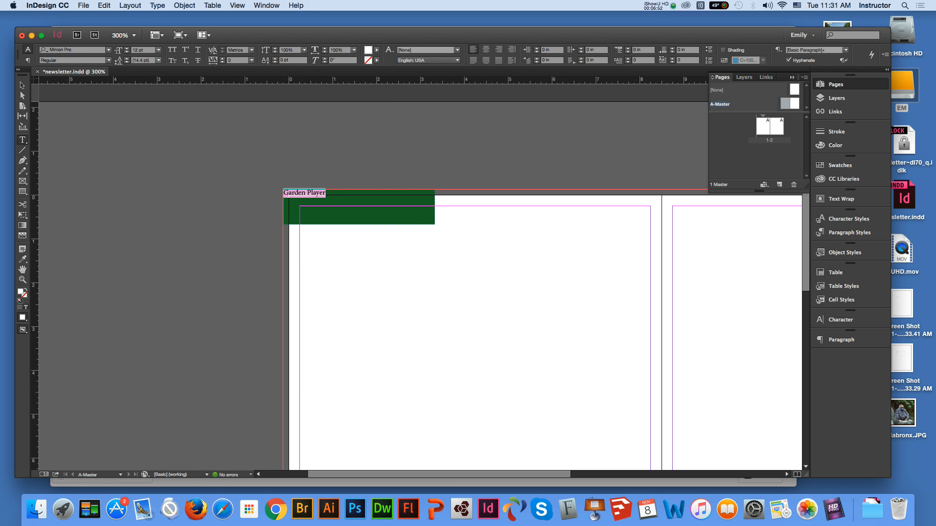
Step: Set the font of the "Garden Player" text to DIN Alternate
{"action": "left_click", "coordinate": [109, 50]}
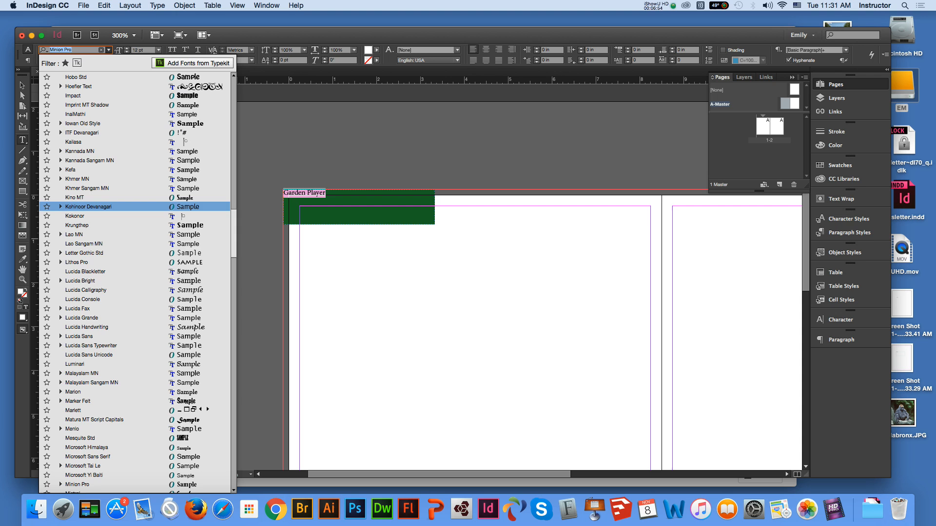
{"action": "scroll", "coordinate": [83, 243], "scroll_direction": "up", "scroll_amount": 15}
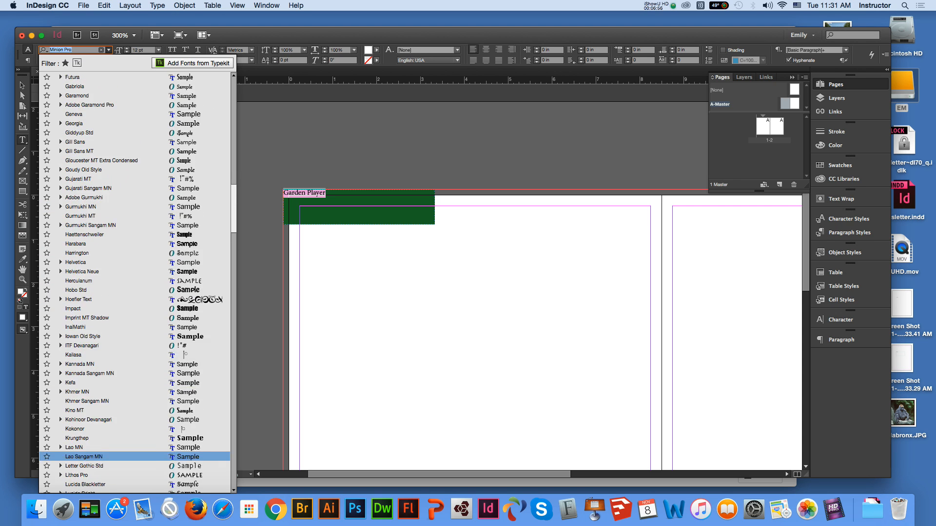
{"action": "scroll", "coordinate": [84, 216], "scroll_direction": "up", "scroll_amount": 1}
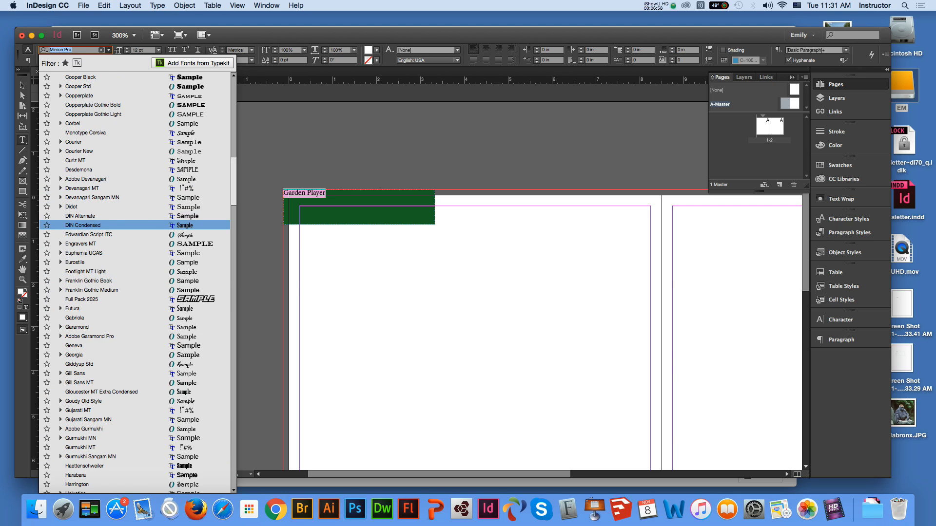
{"action": "scroll", "coordinate": [84, 191], "scroll_direction": "up", "scroll_amount": 10}
{"action": "scroll", "coordinate": [84, 402], "scroll_direction": "up", "scroll_amount": 9}
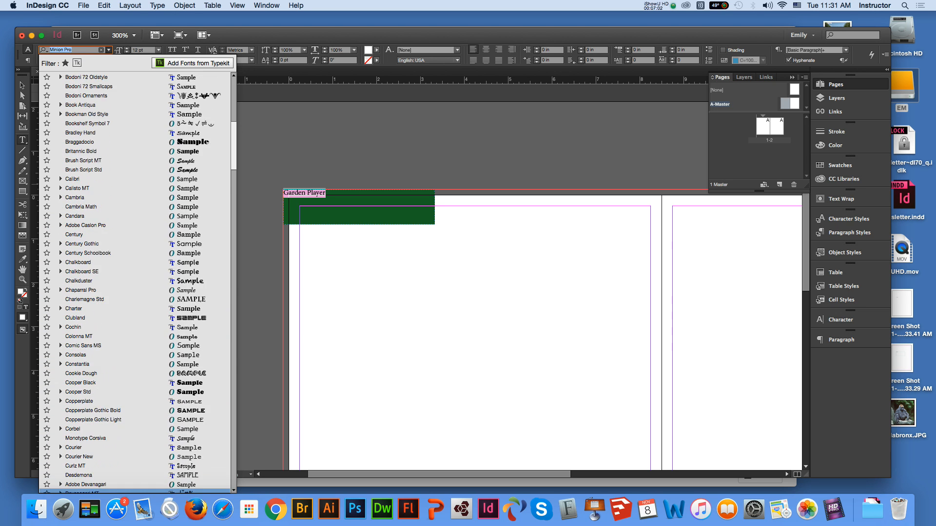
{"action": "scroll", "coordinate": [83, 402], "scroll_direction": "up", "scroll_amount": 6}
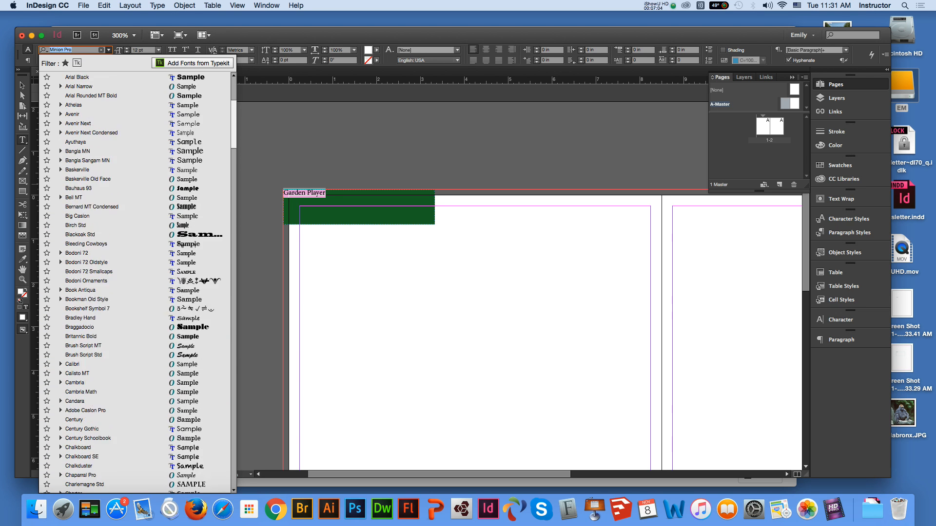
{"action": "scroll", "coordinate": [137, 283], "scroll_direction": "up", "scroll_amount": 3}
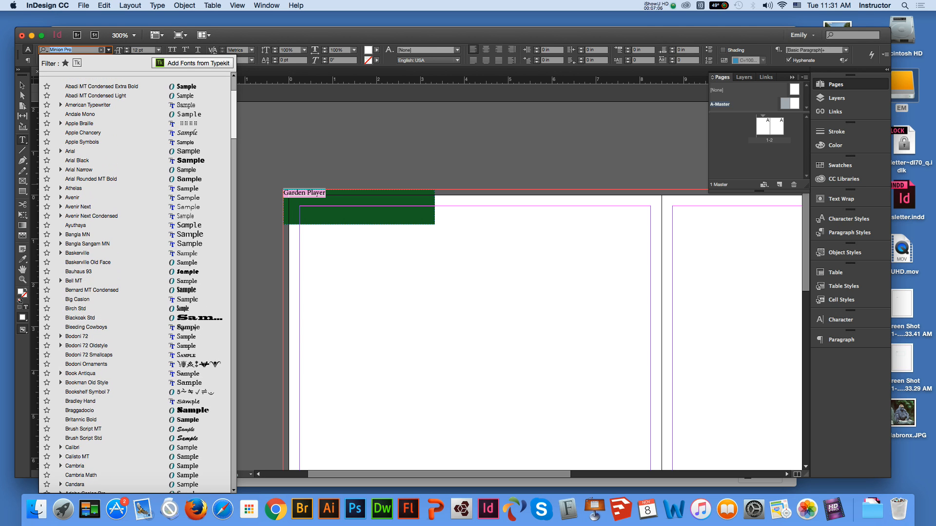
{"action": "scroll", "coordinate": [136, 283], "scroll_direction": "down", "scroll_amount": 2}
{"action": "scroll", "coordinate": [137, 282], "scroll_direction": "down", "scroll_amount": 4}
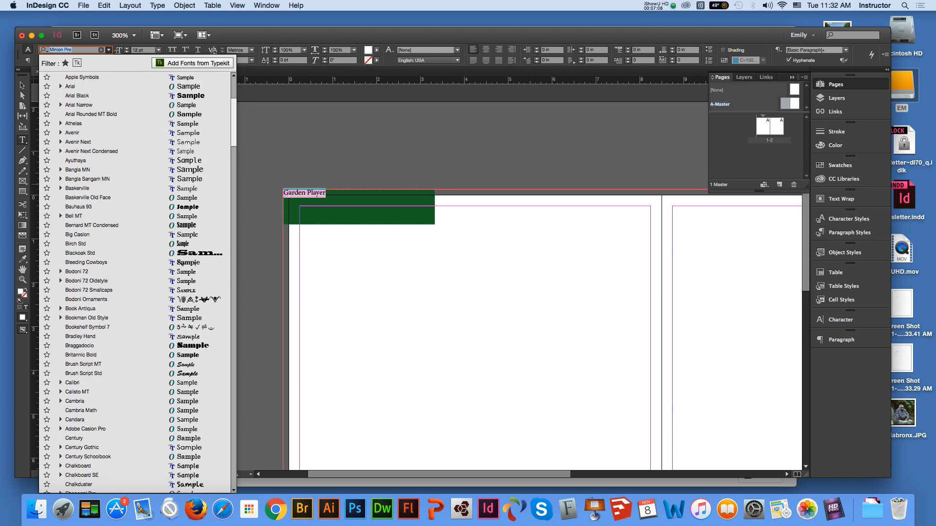
{"action": "scroll", "coordinate": [137, 283], "scroll_direction": "down", "scroll_amount": 7}
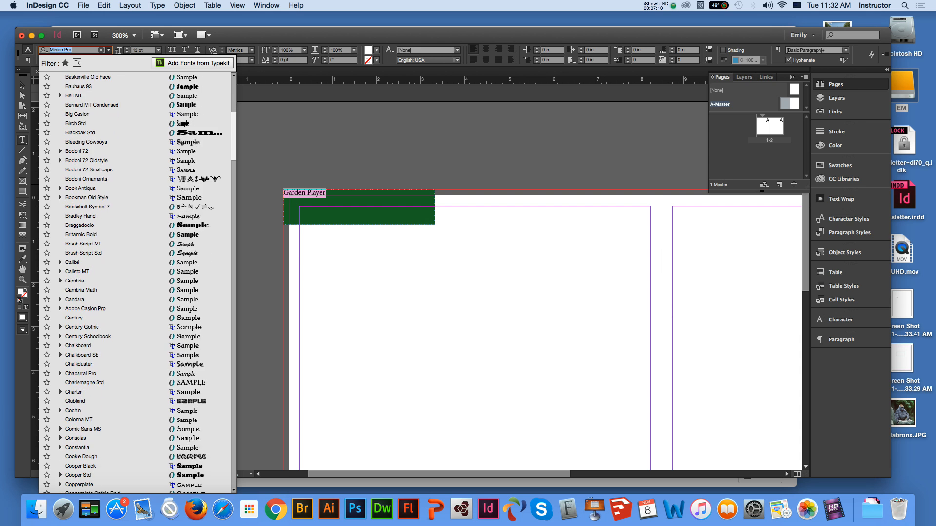
{"action": "scroll", "coordinate": [136, 282], "scroll_direction": "down", "scroll_amount": 3}
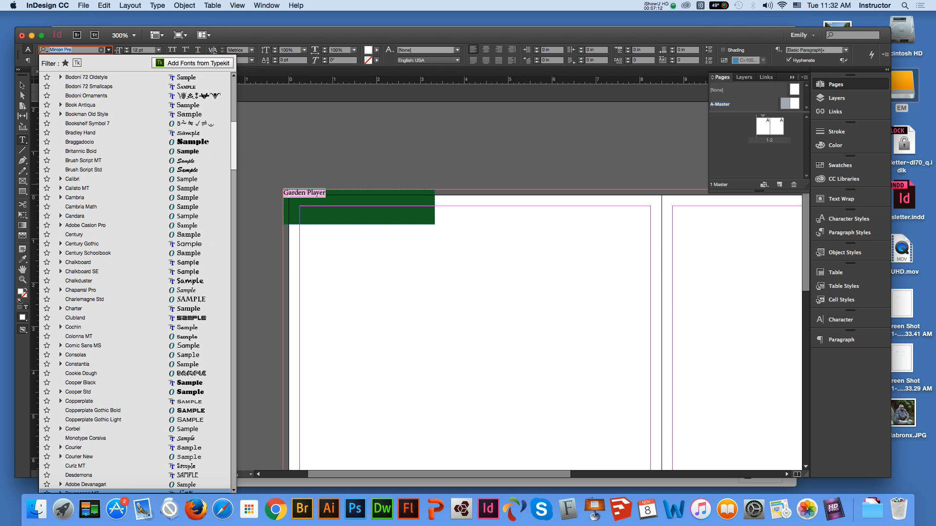
{"action": "scroll", "coordinate": [137, 283], "scroll_direction": "down", "scroll_amount": 4}
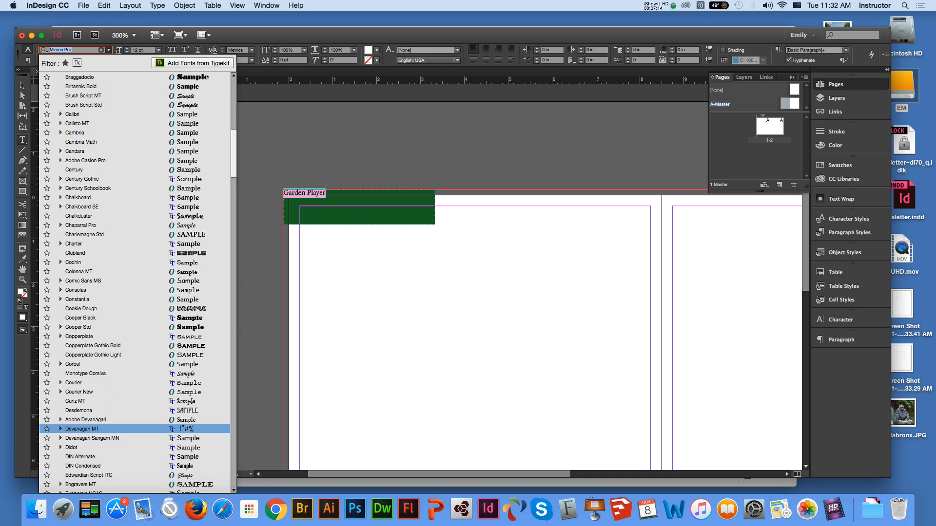
{"action": "scroll", "coordinate": [137, 283], "scroll_direction": "down", "scroll_amount": 7}
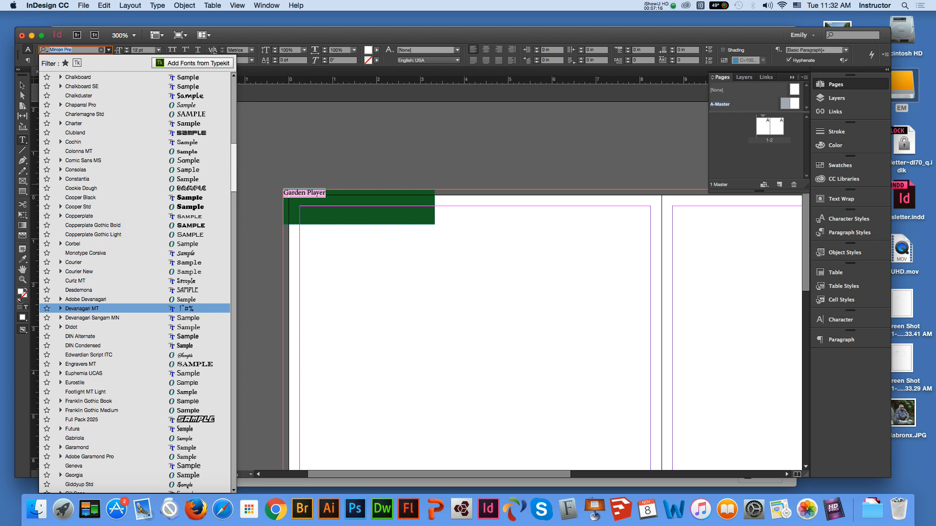
{"action": "scroll", "coordinate": [195, 282], "scroll_direction": "down", "scroll_amount": 1}
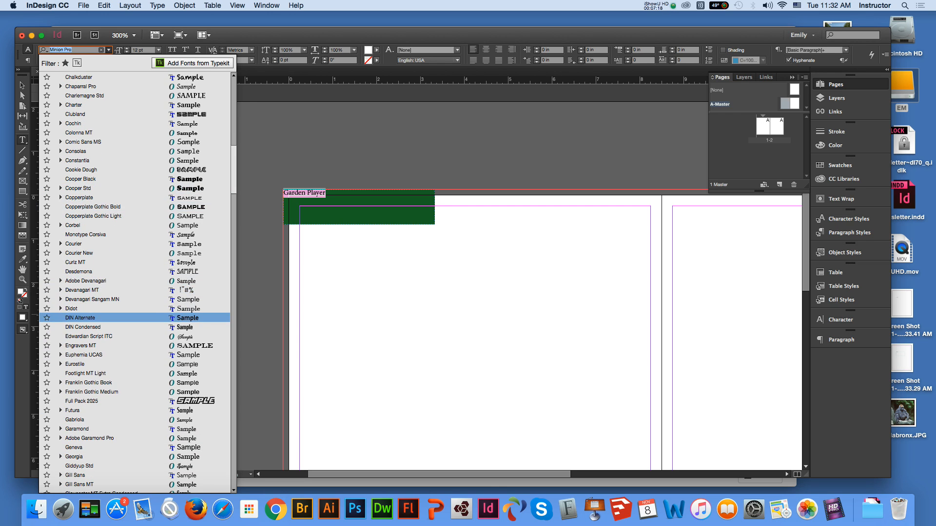
{"action": "left_click", "coordinate": [198, 317]}
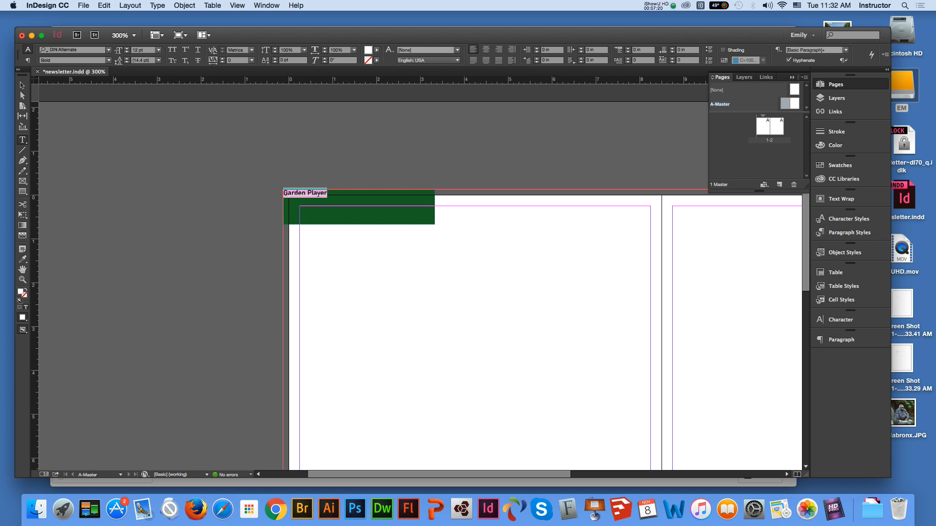
Step: In the green frame's text frame options, set the inset spacing to 0.1875 in on all sides
{"action": "left_click", "coordinate": [22, 86]}
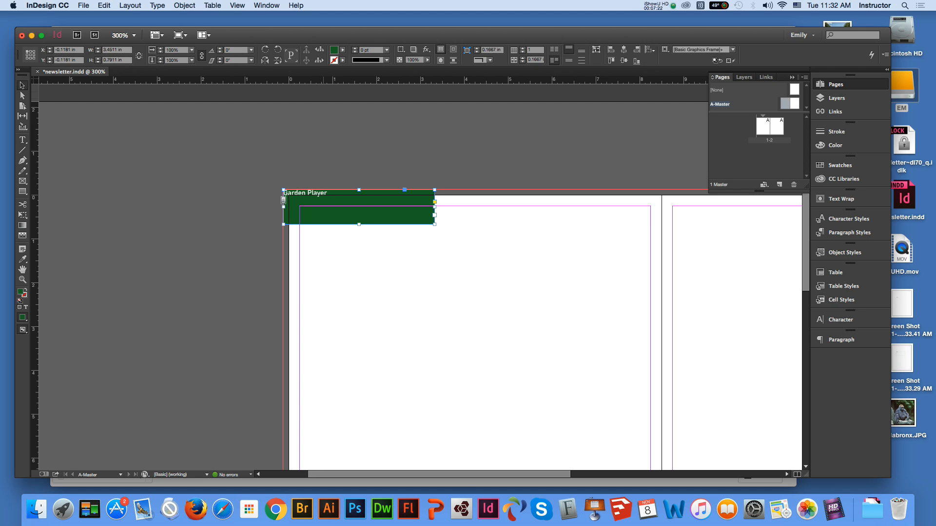
{"action": "right_click", "coordinate": [321, 182]}
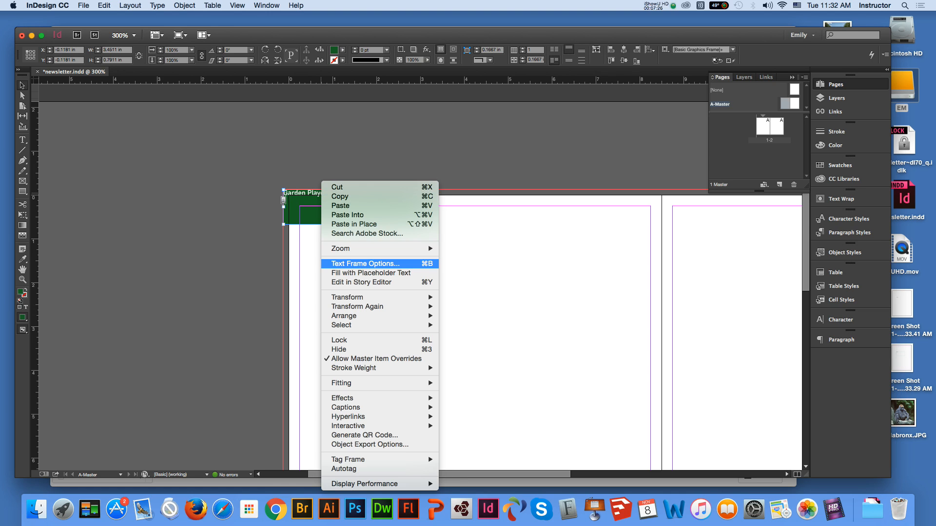
{"action": "left_click", "coordinate": [365, 264]}
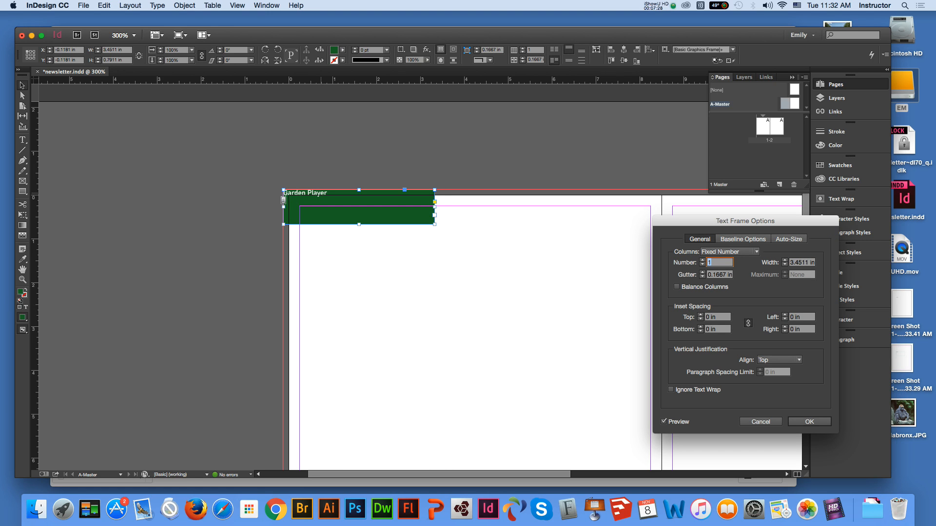
{"action": "left_click", "coordinate": [700, 315]}
{"action": "left_click", "coordinate": [701, 315]}
{"action": "left_click", "coordinate": [701, 315]}
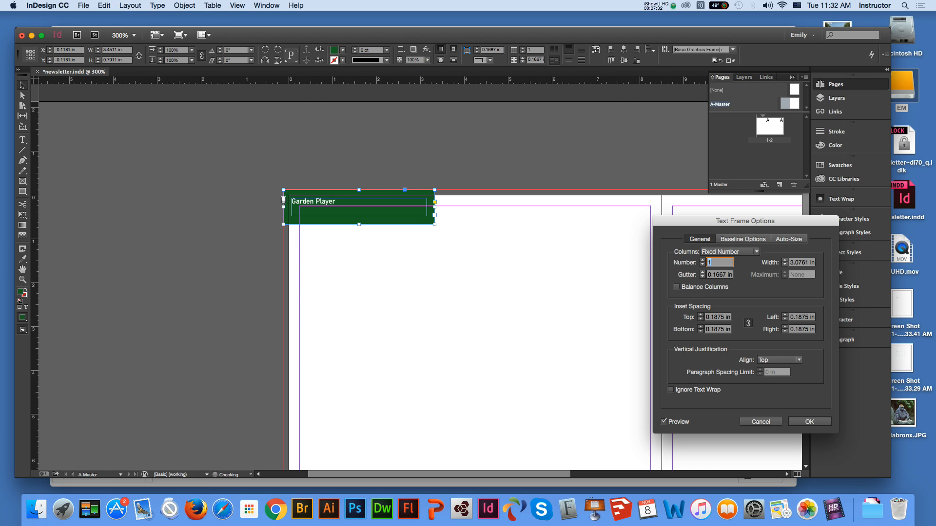
Step: Unlink the four inset values and set the green frame's left inset to 0.5 in
{"action": "left_click", "coordinate": [749, 323]}
{"action": "left_click", "coordinate": [785, 315]}
{"action": "left_click", "coordinate": [784, 315]}
{"action": "left_click", "coordinate": [785, 314]}
{"action": "left_click", "coordinate": [785, 314]}
{"action": "left_click", "coordinate": [785, 315]}
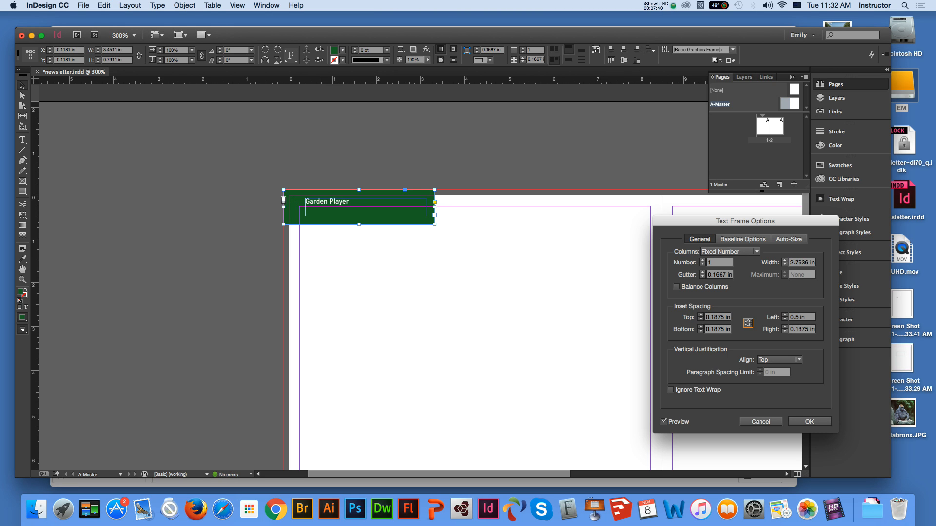
Step: Set the green frame's top and left insets to 0.375 in each and apply the text frame options
{"action": "left_click", "coordinate": [701, 315]}
{"action": "left_click", "coordinate": [700, 315]}
{"action": "left_click", "coordinate": [701, 314]}
{"action": "left_click", "coordinate": [701, 319]}
{"action": "left_click", "coordinate": [700, 319]}
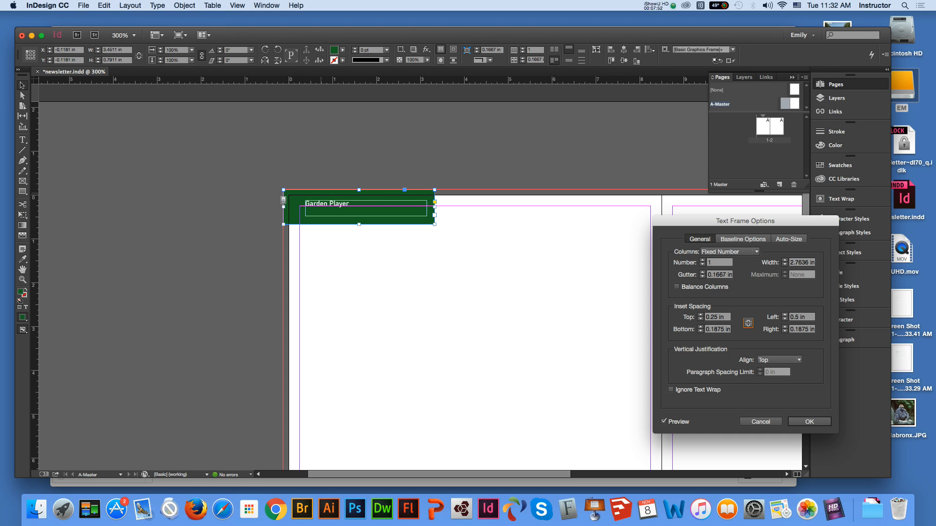
{"action": "left_click", "coordinate": [785, 315]}
{"action": "left_click", "coordinate": [785, 319]}
{"action": "left_click", "coordinate": [785, 319]}
{"action": "left_click", "coordinate": [785, 320]}
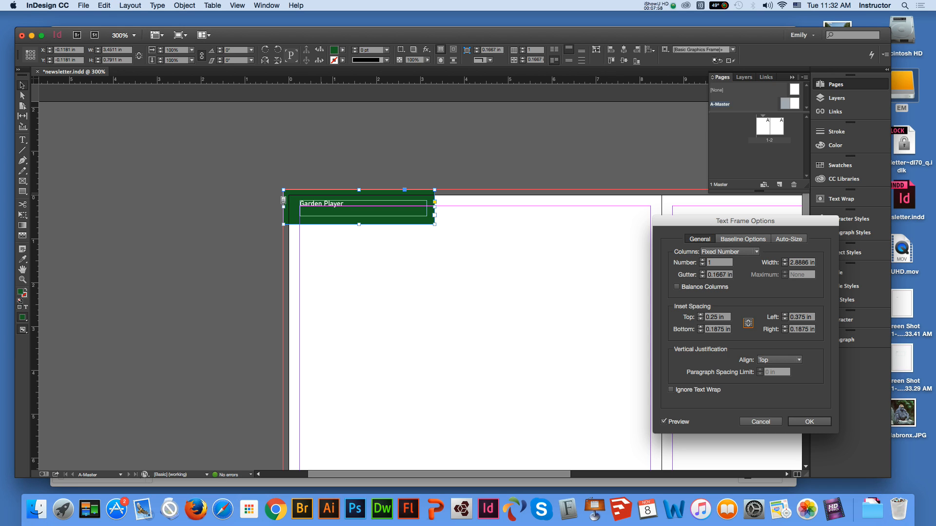
{"action": "left_click", "coordinate": [701, 315]}
{"action": "left_click", "coordinate": [701, 315]}
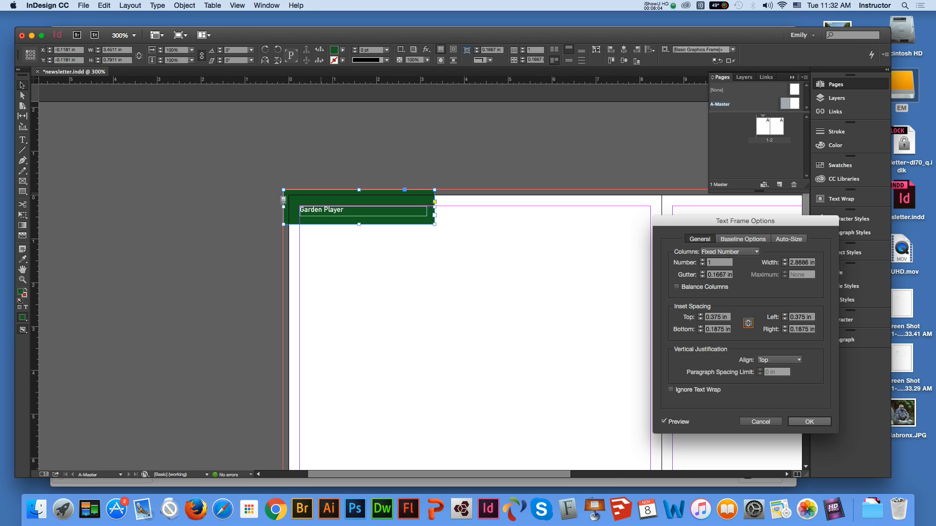
{"action": "left_click", "coordinate": [809, 422]}
{"action": "left_click", "coordinate": [487, 303]}
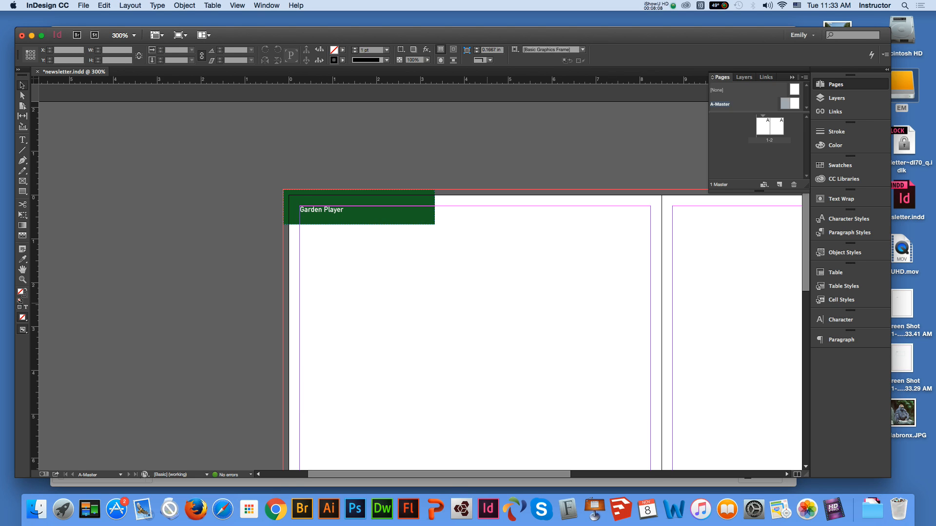
{"action": "key", "text": "super+minus"}
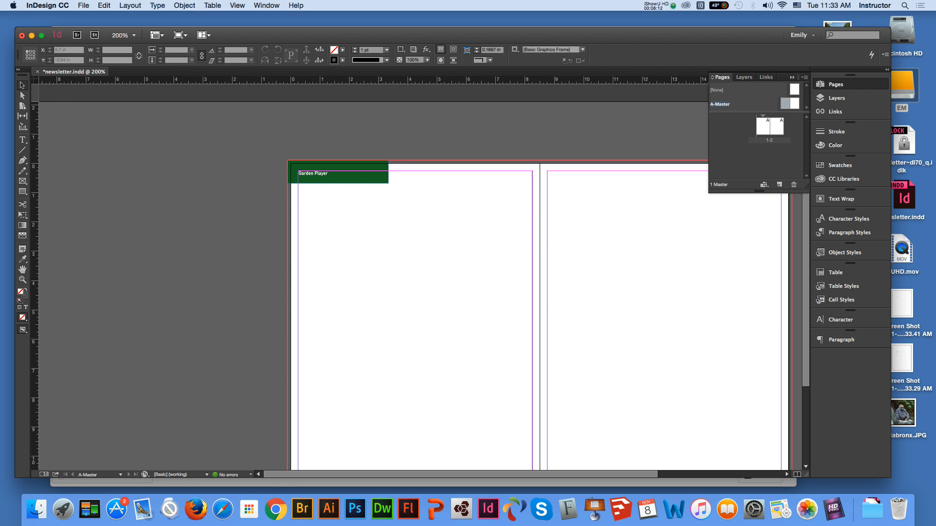
{"action": "left_click", "coordinate": [22, 269]}
{"action": "left_click_drag", "start_coordinate": [335, 258], "coordinate": [187, 247]}
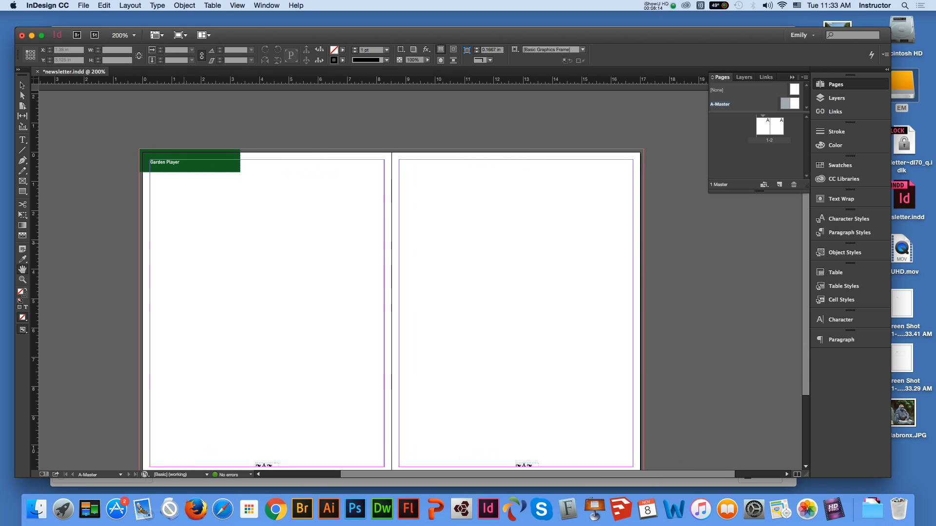
Step: Duplicate the green "Garden Player" frame across to the outer top corner of the right master page
{"action": "left_click", "coordinate": [23, 85]}
{"action": "left_click", "coordinate": [211, 168]}
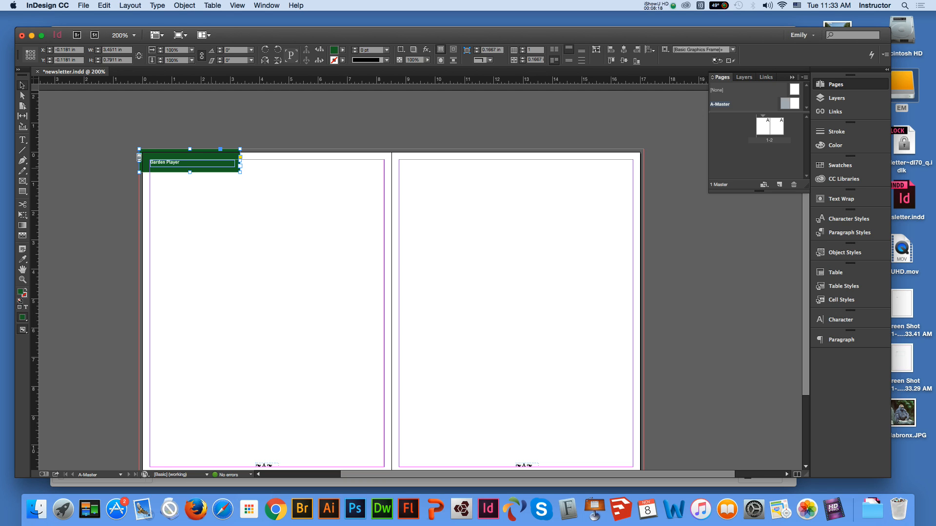
{"action": "left_click_drag", "start_coordinate": [215, 171], "coordinate": [616, 171]}
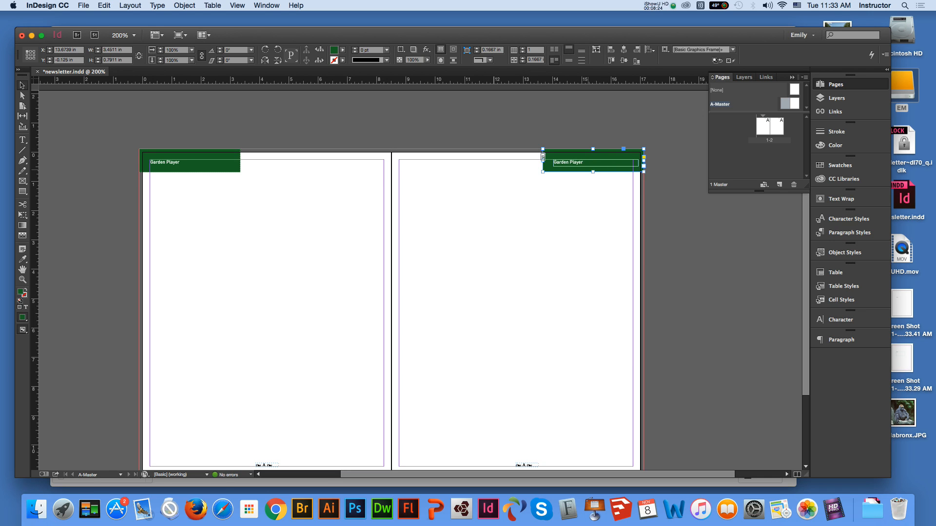
Step: Right-align the "Garden Player" text in the header frame on the right master page
{"action": "key", "text": "t"}
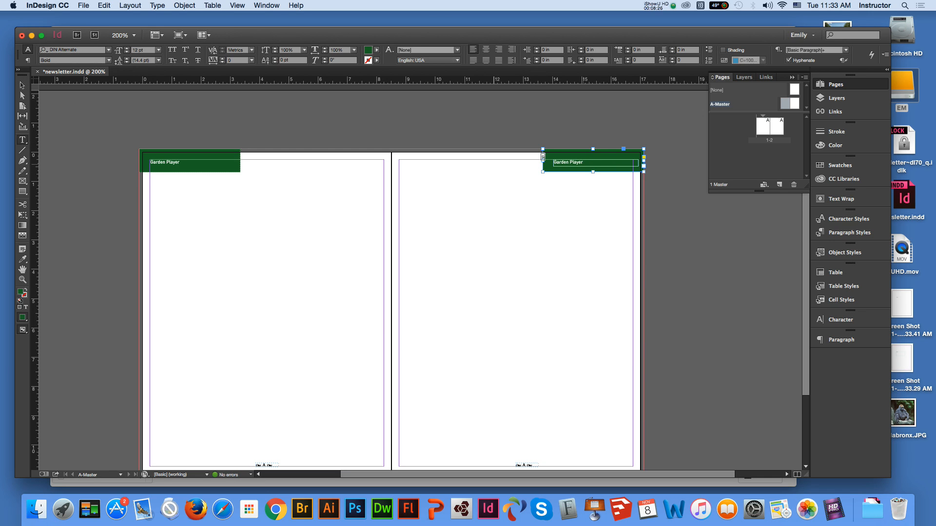
{"action": "left_click", "coordinate": [584, 163]}
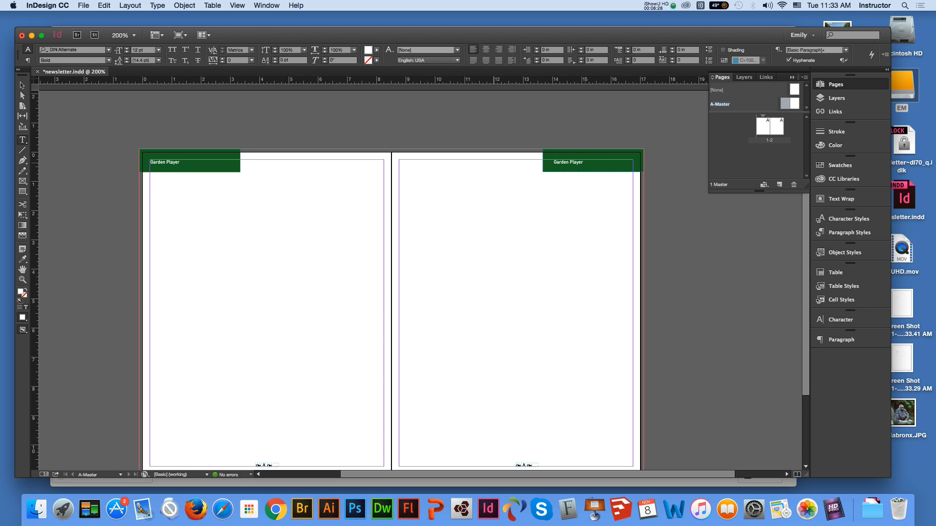
{"action": "left_click", "coordinate": [570, 162]}
{"action": "triple_click", "coordinate": [570, 162]}
{"action": "left_click", "coordinate": [498, 49]}
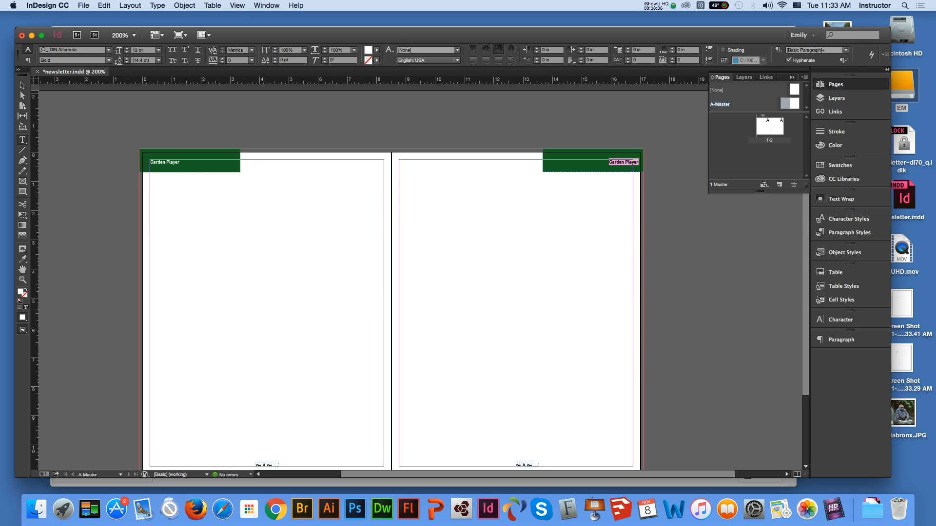
Step: In the text frame options of the right page's green header frame, set the right inset spacing to 0.375 in
{"action": "left_click", "coordinate": [22, 86]}
{"action": "left_click", "coordinate": [575, 122]}
{"action": "left_click", "coordinate": [633, 165]}
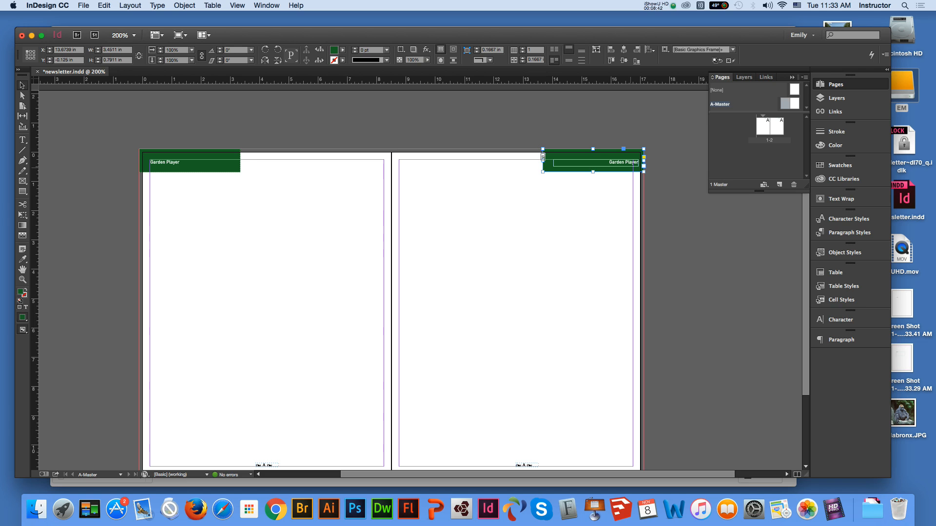
{"action": "right_click", "coordinate": [630, 170]}
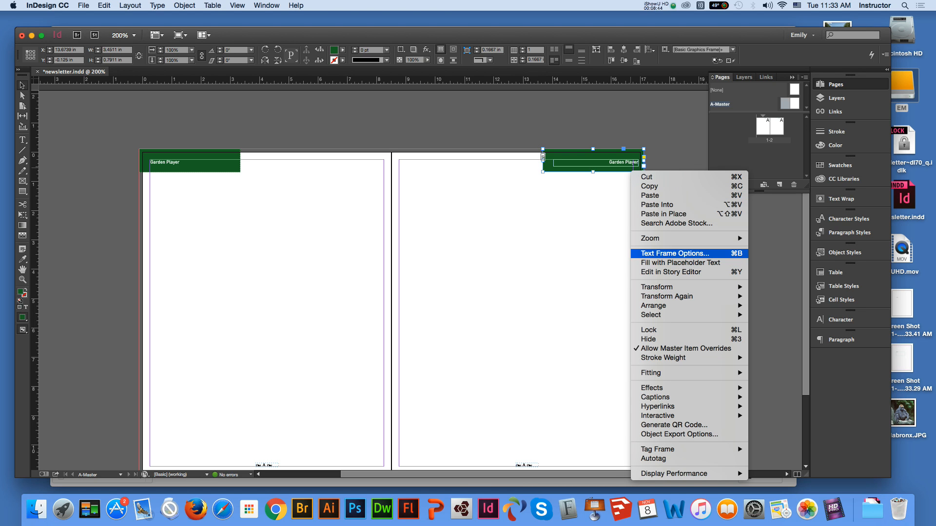
{"action": "left_click", "coordinate": [676, 253]}
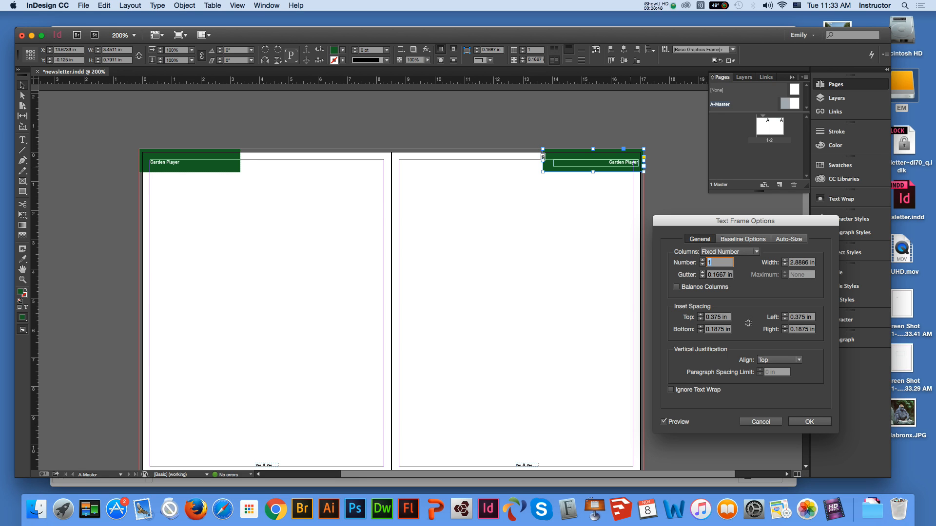
{"action": "left_click_drag", "start_coordinate": [812, 317], "coordinate": [795, 317]}
{"action": "left_click", "coordinate": [795, 329]}
{"action": "triple_click", "coordinate": [796, 329]}
{"action": "type", "text": "0.375 in"}
{"action": "left_click", "coordinate": [810, 317]}
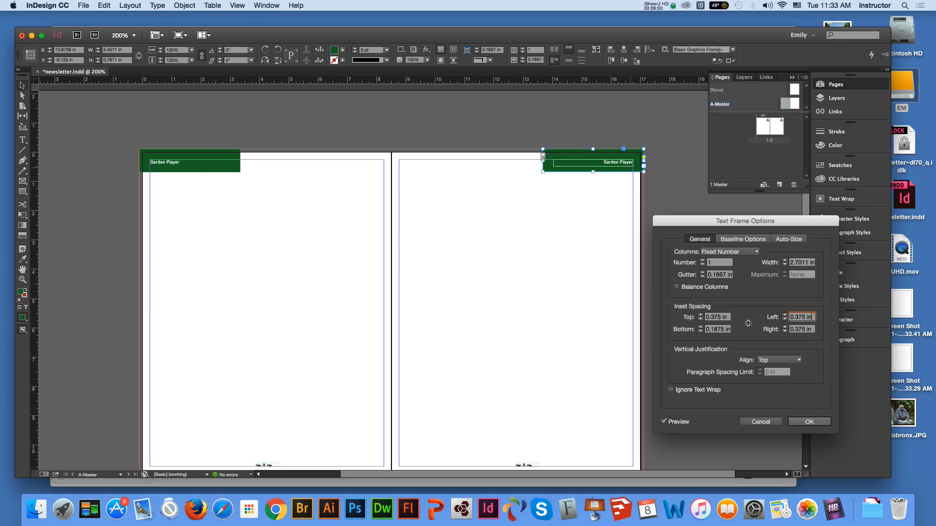
{"action": "key", "text": "Return"}
{"action": "key", "text": "shift+super+a"}
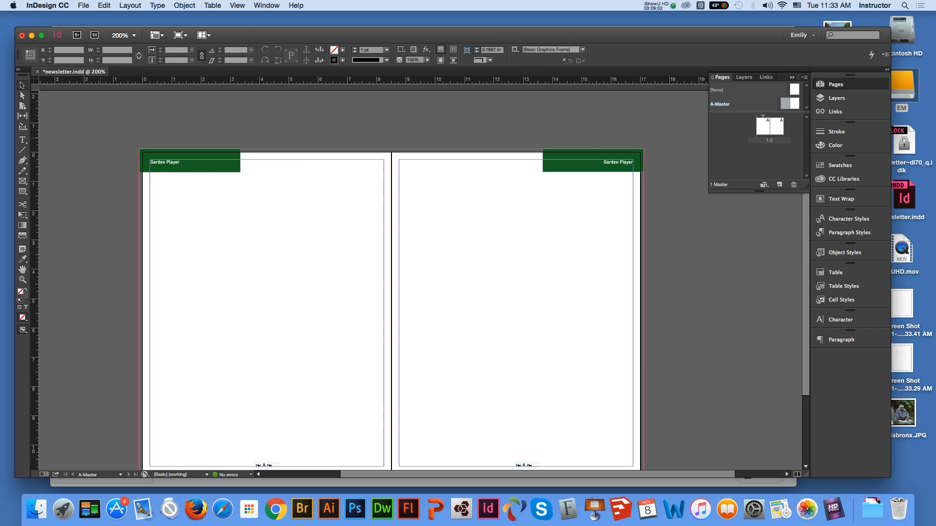
Step: Compare the header frames on document pages 1-2 with those on the A-Master spread
{"action": "key", "text": "super+minus"}
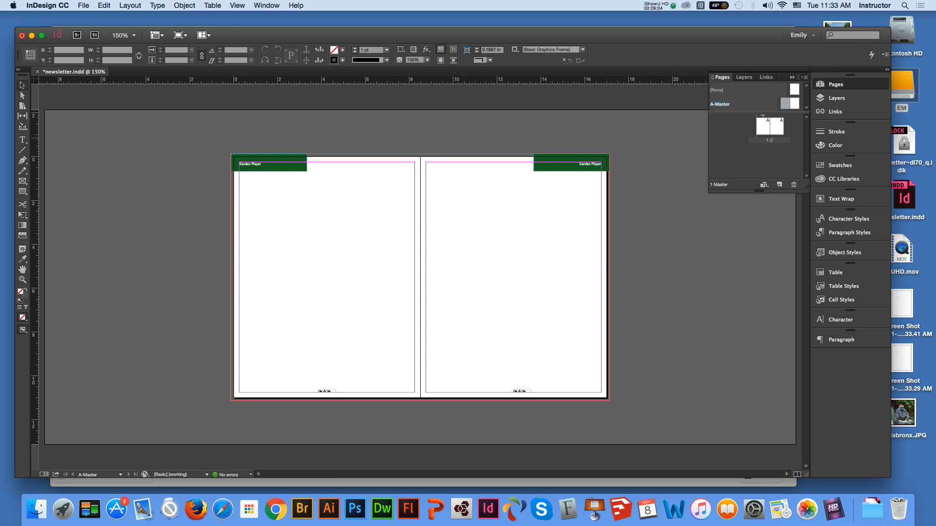
{"action": "left_click", "coordinate": [763, 128]}
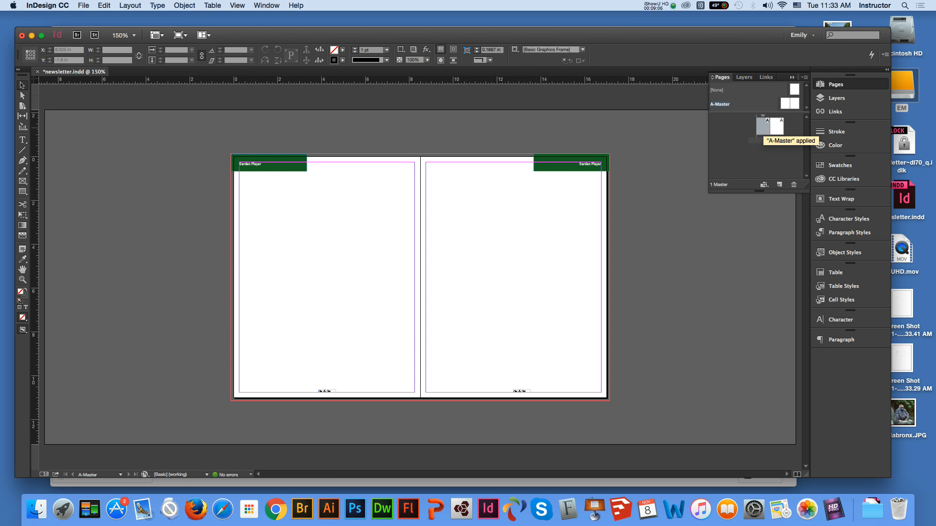
{"action": "double_click", "coordinate": [763, 127]}
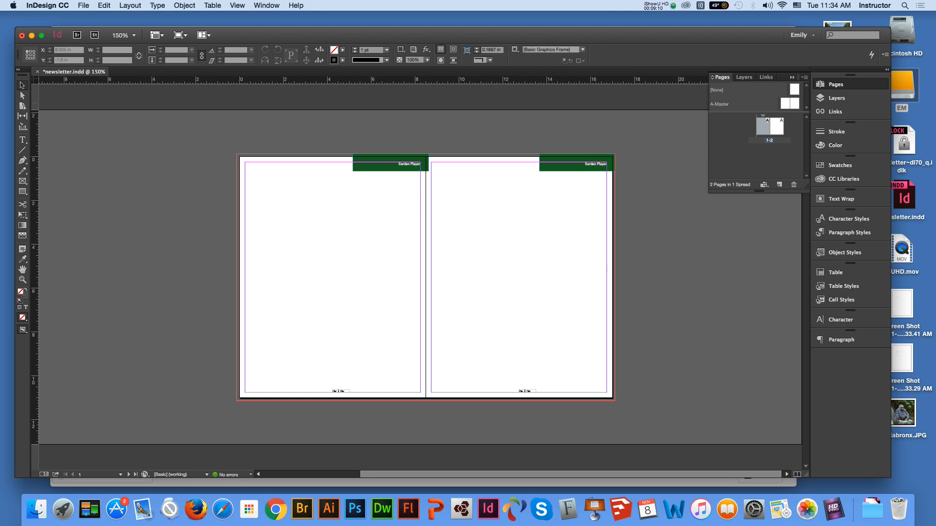
{"action": "left_click", "coordinate": [786, 104]}
{"action": "double_click", "coordinate": [786, 104]}
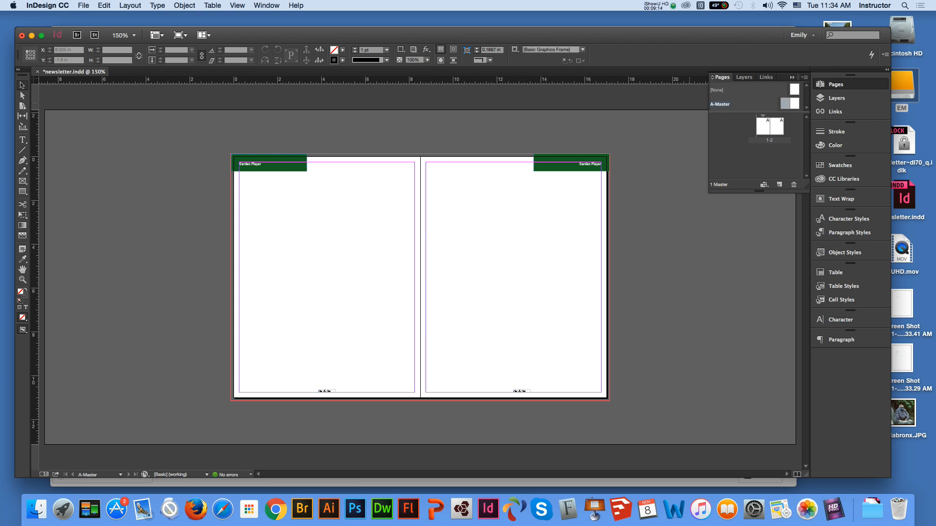
{"action": "left_click", "coordinate": [278, 166]}
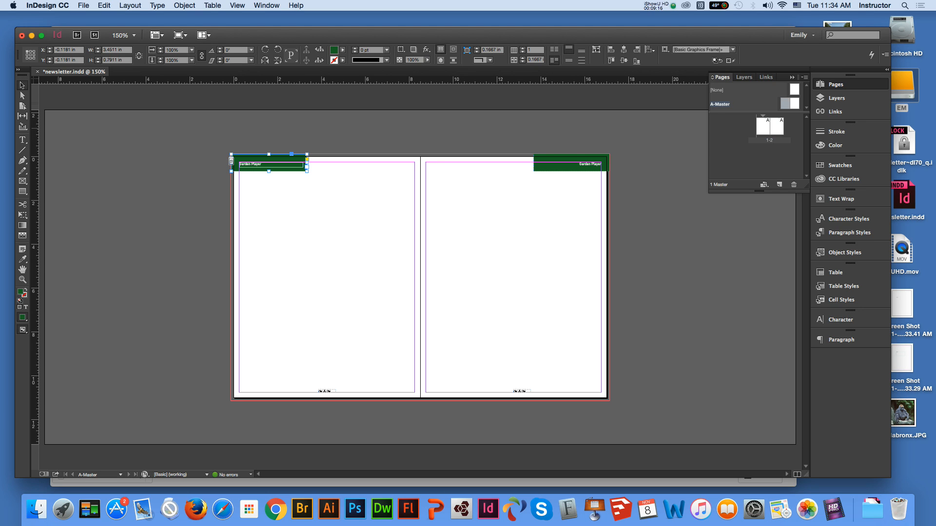
{"action": "left_click", "coordinate": [763, 128]}
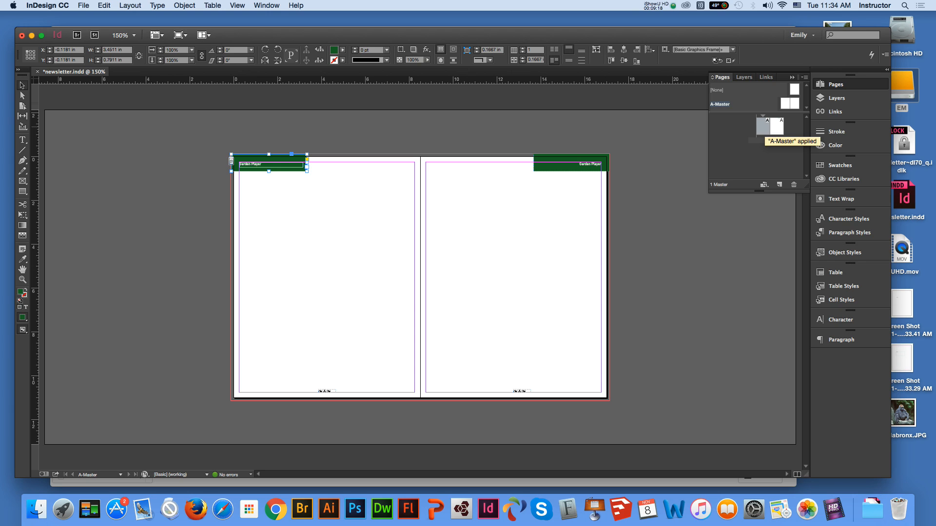
{"action": "double_click", "coordinate": [763, 128]}
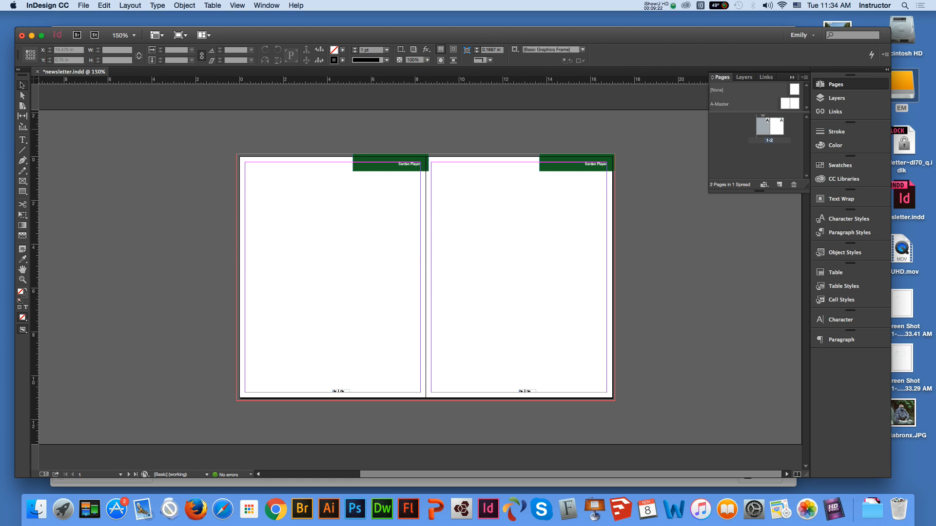
Step: Rearrange the document spread so page 1 is left and page 2 right of the spine, and save the document
{"action": "left_click", "coordinate": [777, 128]}
{"action": "left_click_drag", "start_coordinate": [776, 128], "coordinate": [755, 128]}
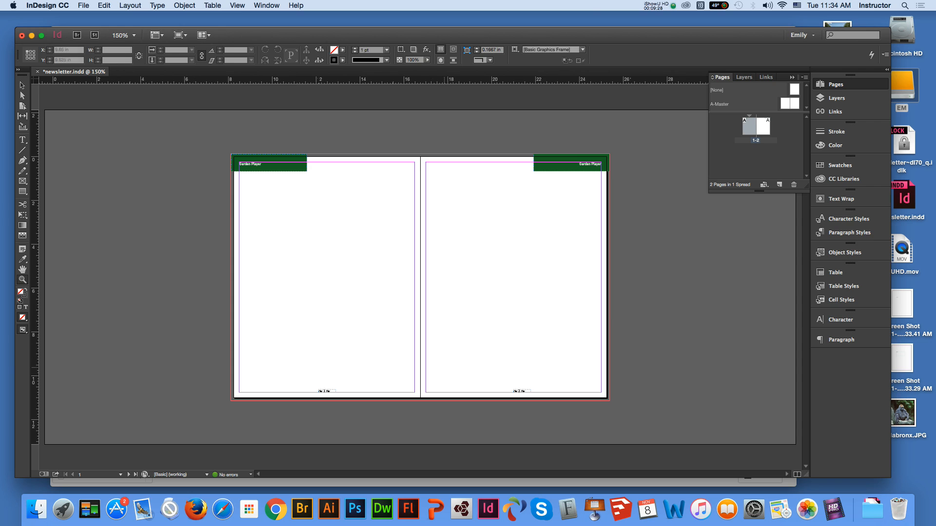
{"action": "key", "text": "super+equal"}
{"action": "left_click", "coordinate": [23, 270]}
{"action": "left_click_drag", "start_coordinate": [93, 229], "coordinate": [107, 307]}
{"action": "left_click", "coordinate": [22, 85]}
{"action": "key", "text": "super+minus"}
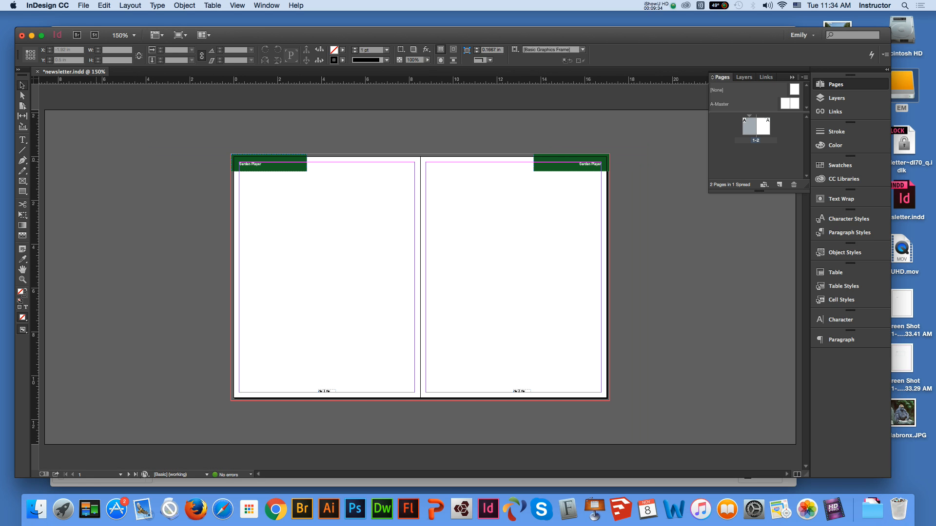
{"action": "left_click", "coordinate": [84, 5]}
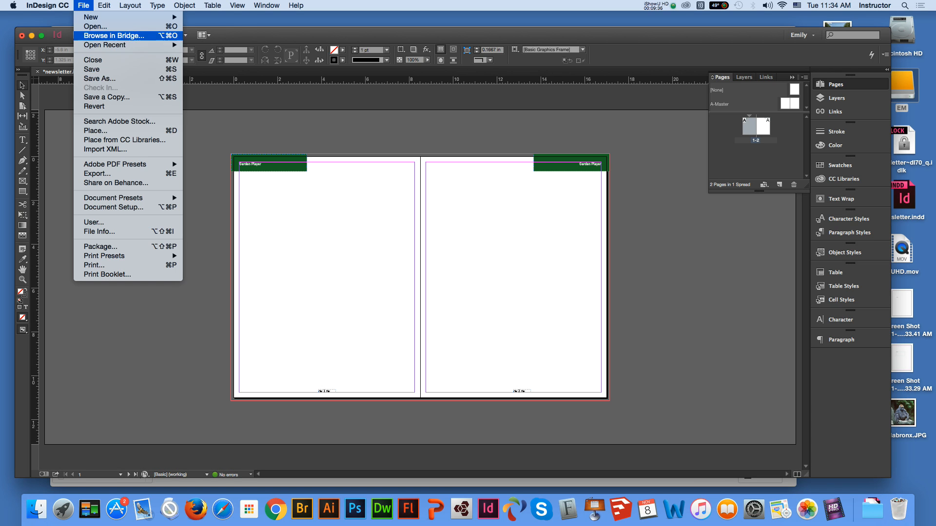
{"action": "left_click", "coordinate": [92, 69]}
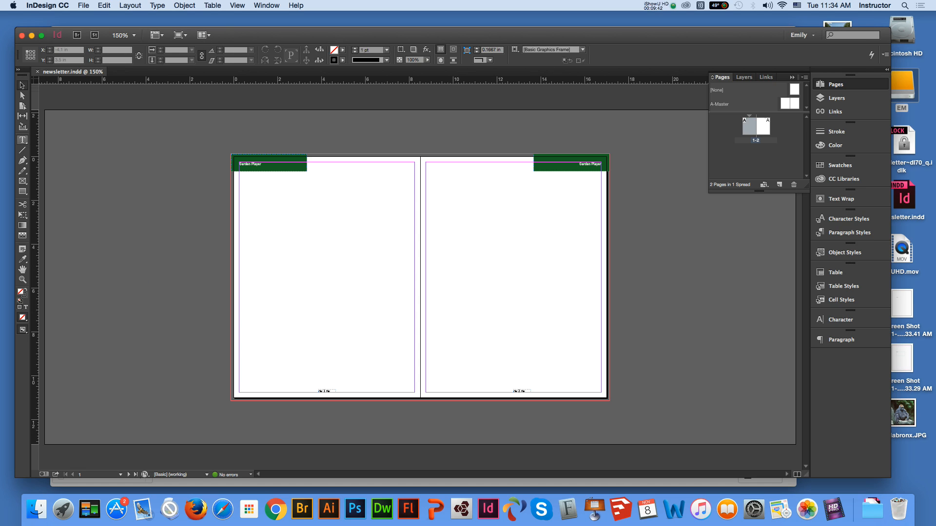
Step: Draw a rectangle frame about 2.85 in wide and 4 in high in the upper right part of page 1
{"action": "left_click", "coordinate": [22, 140]}
{"action": "key", "text": "f"}
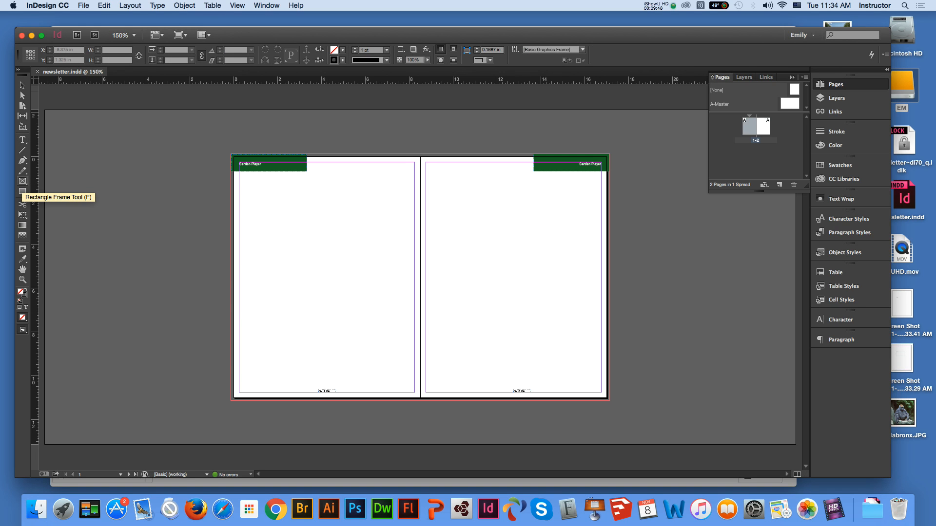
{"action": "left_click_drag", "start_coordinate": [340, 183], "coordinate": [403, 271]}
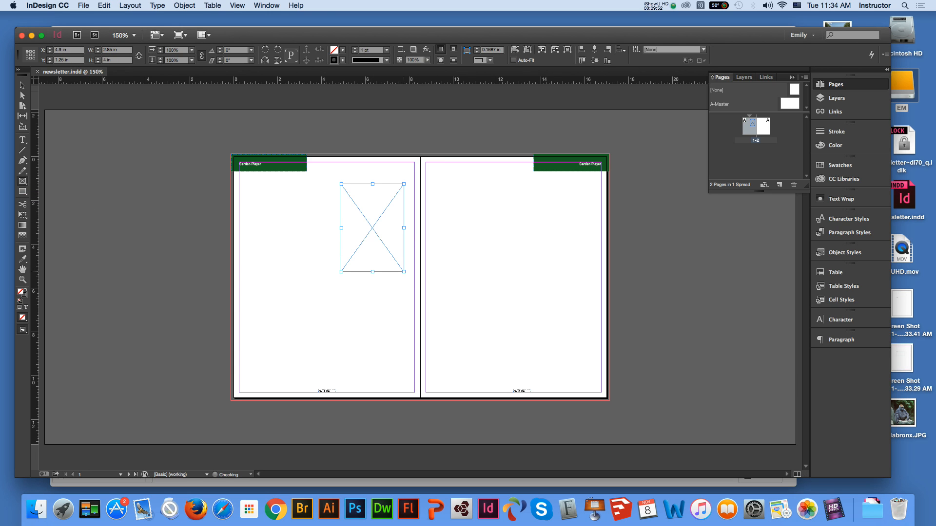
Step: Start placing a file into the new frame and browse the EM drive to the CS242 In Design folder
{"action": "left_click", "coordinate": [84, 6]}
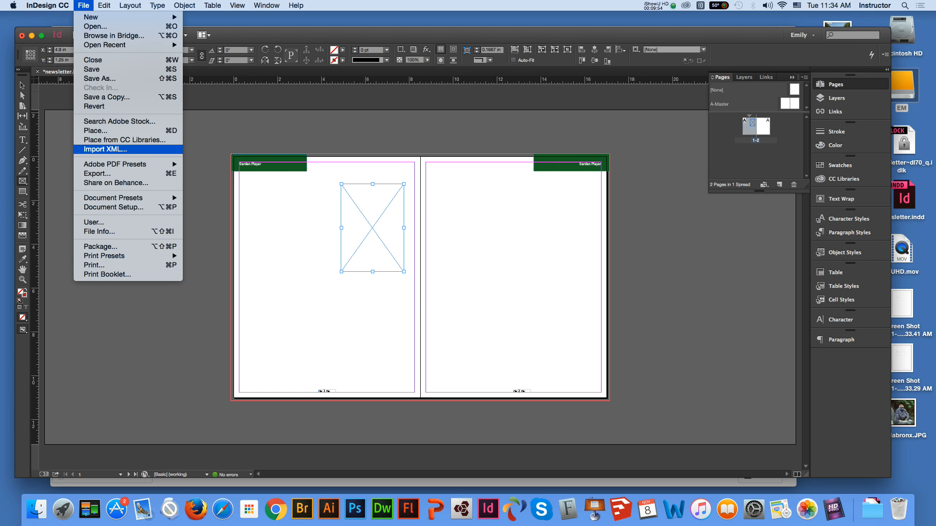
{"action": "left_click", "coordinate": [97, 131]}
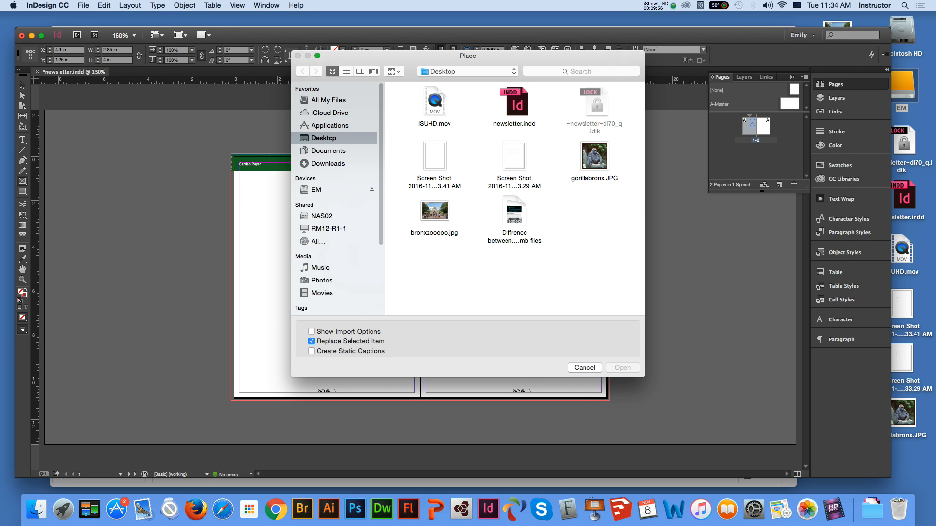
{"action": "left_click", "coordinate": [317, 190]}
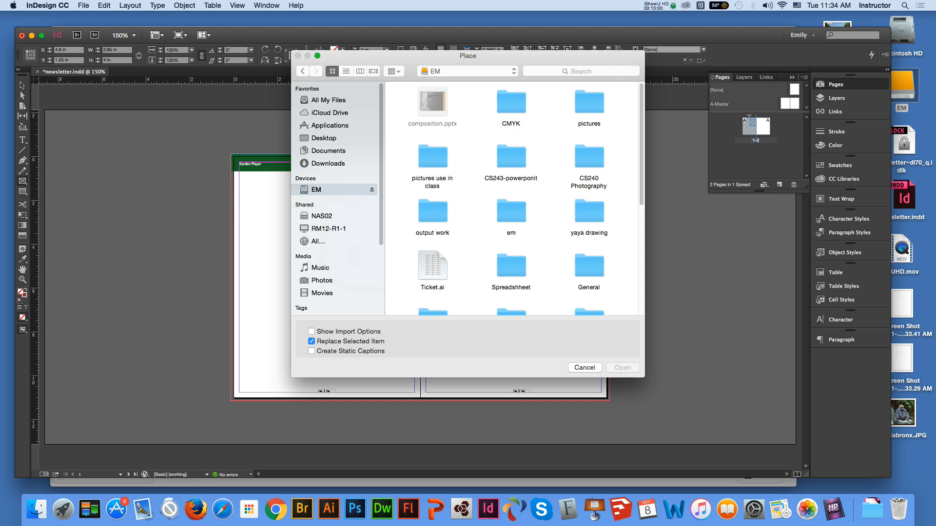
{"action": "scroll", "coordinate": [512, 199], "scroll_direction": "down", "scroll_amount": 5}
{"action": "scroll", "coordinate": [511, 199], "scroll_direction": "down", "scroll_amount": 3}
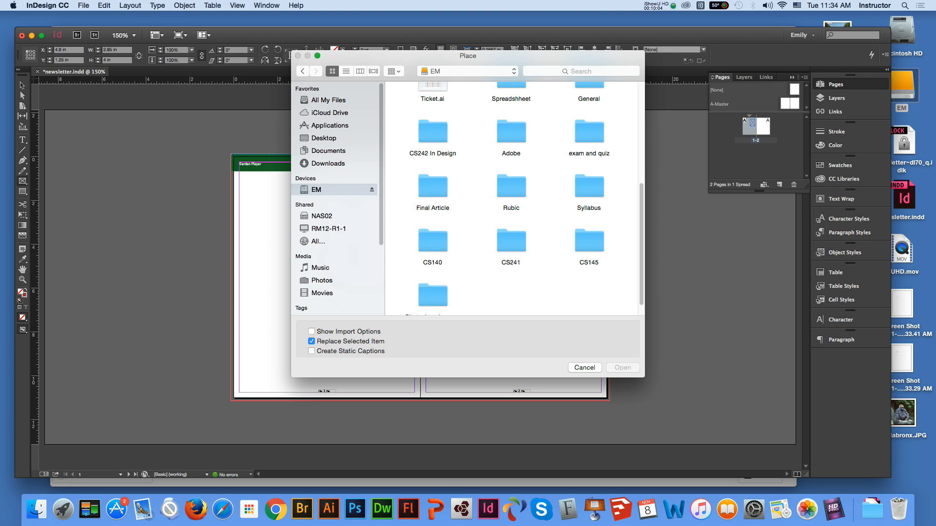
{"action": "double_click", "coordinate": [432, 132]}
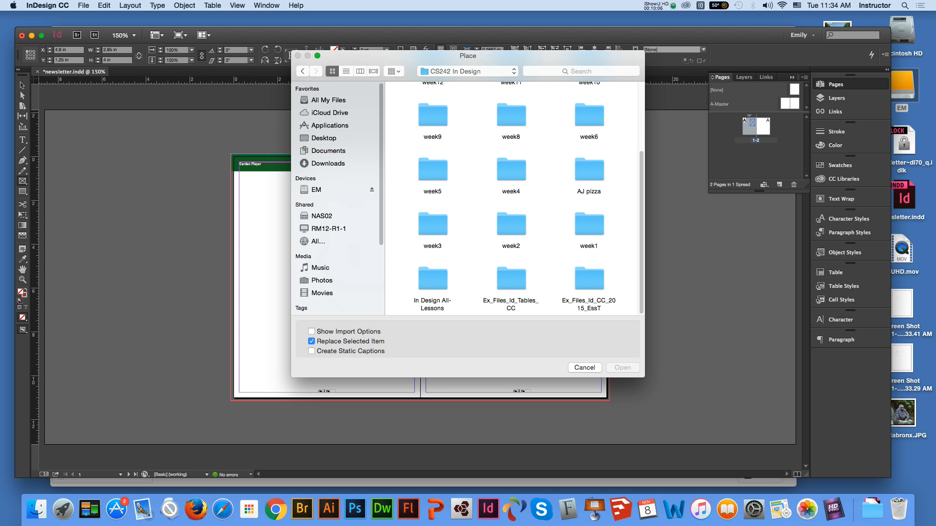
{"action": "scroll", "coordinate": [512, 199], "scroll_direction": "up", "scroll_amount": 2}
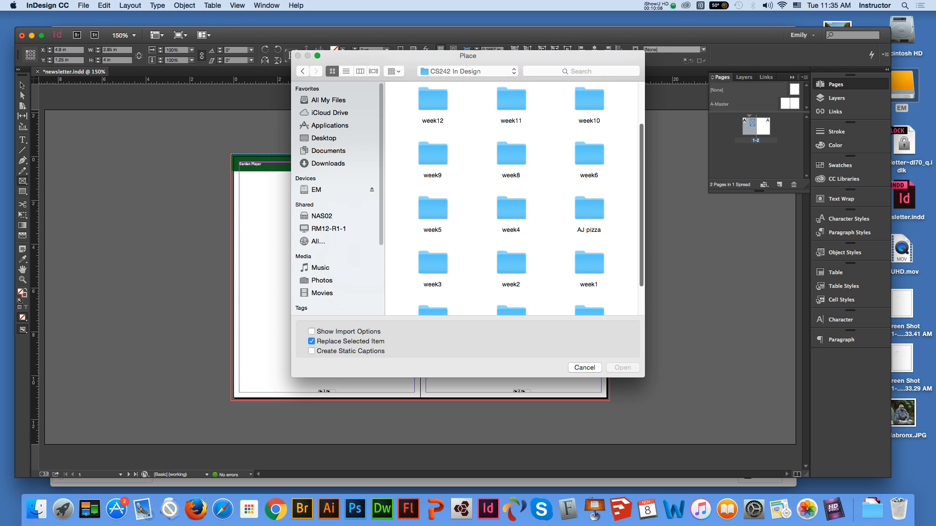
{"action": "left_click", "coordinate": [588, 154]}
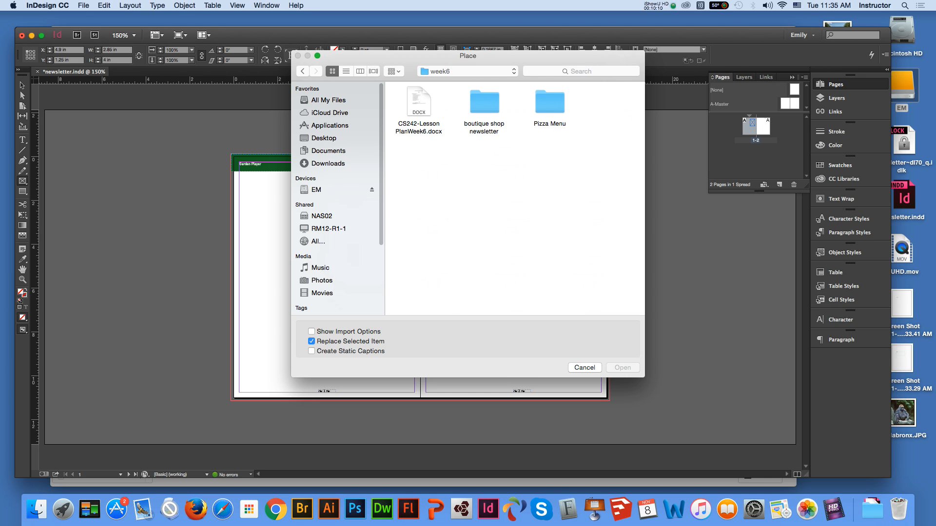
{"action": "left_click", "coordinate": [302, 71]}
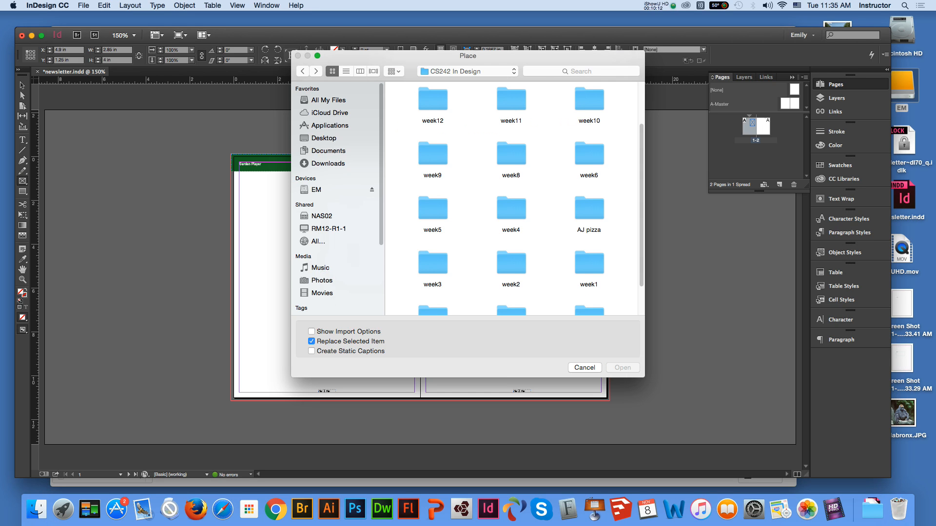
Step: Place the red-curtain portrait JPG from week5 > Garden Player Newsletter > image into the page 1 frame, with Show Import Options enabled and its defaults accepted
{"action": "double_click", "coordinate": [432, 208]}
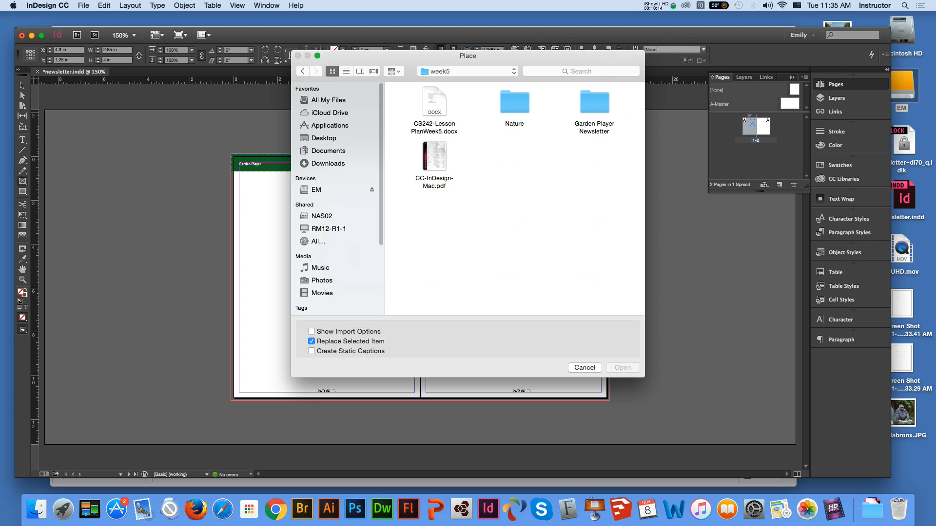
{"action": "double_click", "coordinate": [594, 103]}
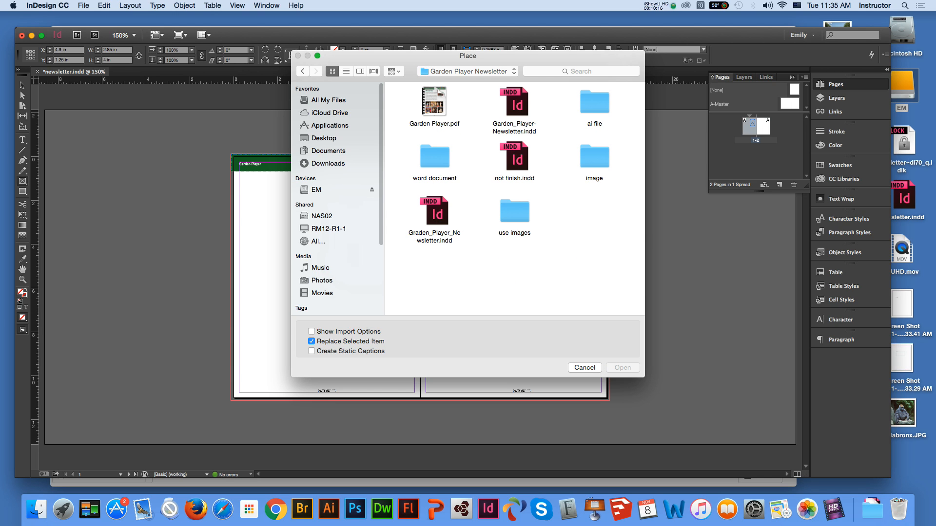
{"action": "double_click", "coordinate": [594, 157]}
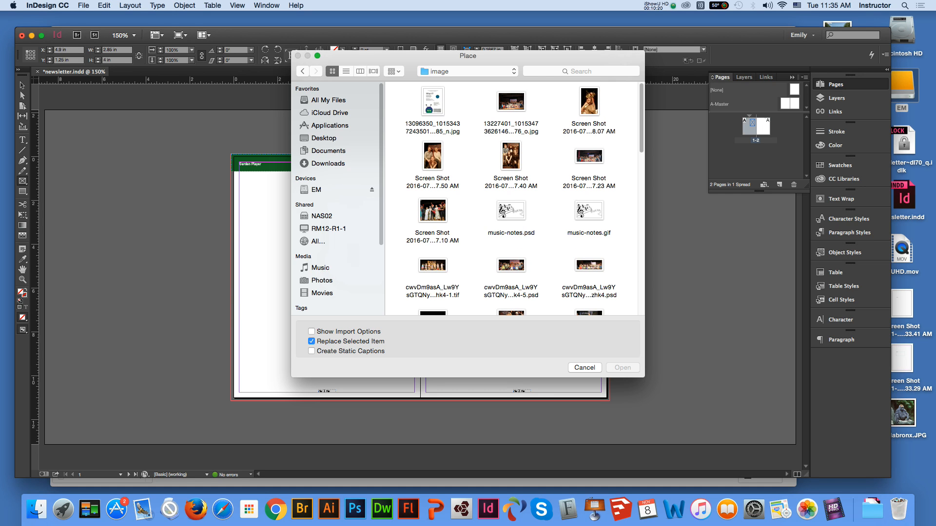
{"action": "scroll", "coordinate": [511, 199], "scroll_direction": "down", "scroll_amount": 5}
{"action": "scroll", "coordinate": [510, 199], "scroll_direction": "down", "scroll_amount": 5}
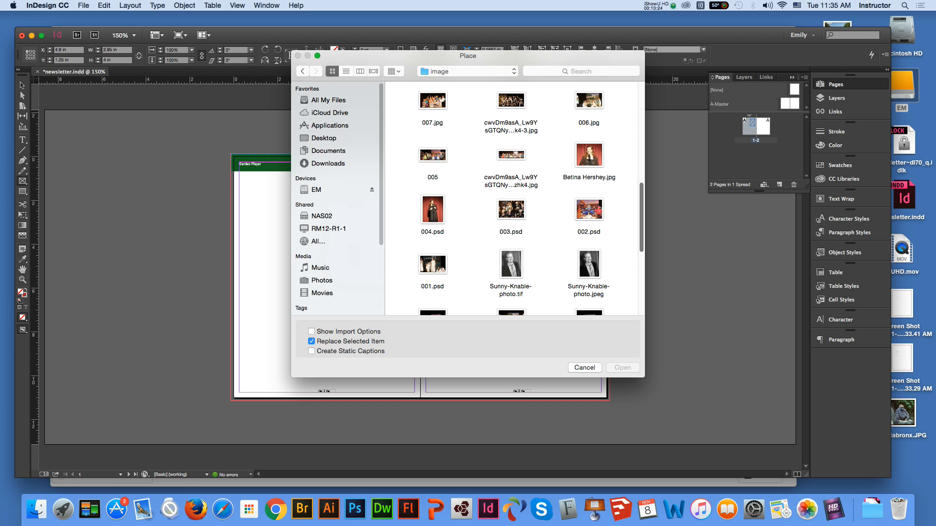
{"action": "left_click", "coordinate": [588, 155]}
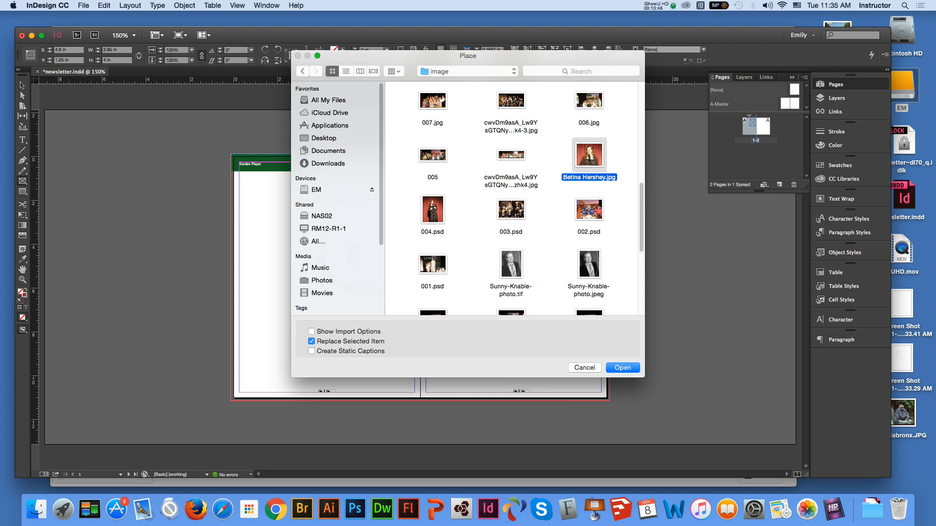
{"action": "left_click", "coordinate": [311, 331]}
{"action": "key", "text": "Return"}
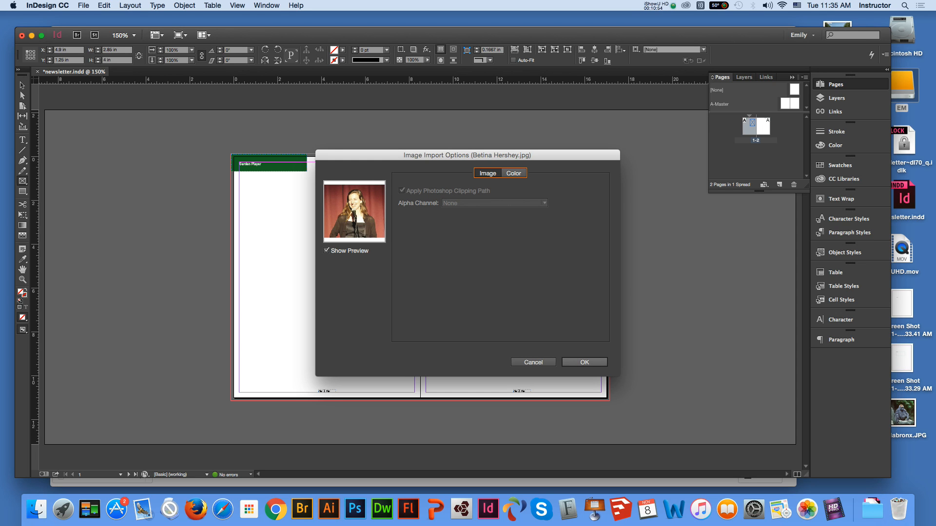
{"action": "key", "text": "Return"}
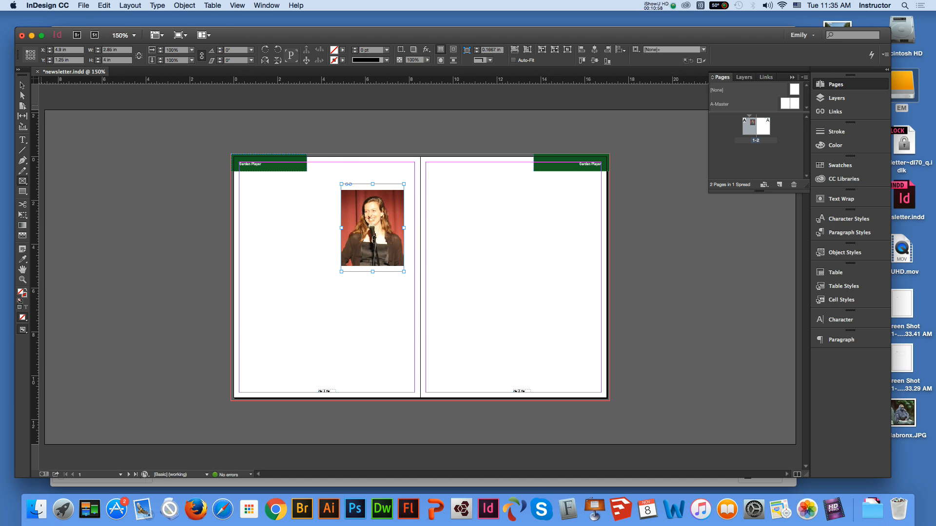
Step: Fit the page 1 frame to its portrait picture and move it slightly left and up, inside the margin
{"action": "left_click", "coordinate": [23, 85]}
{"action": "left_click", "coordinate": [528, 271]}
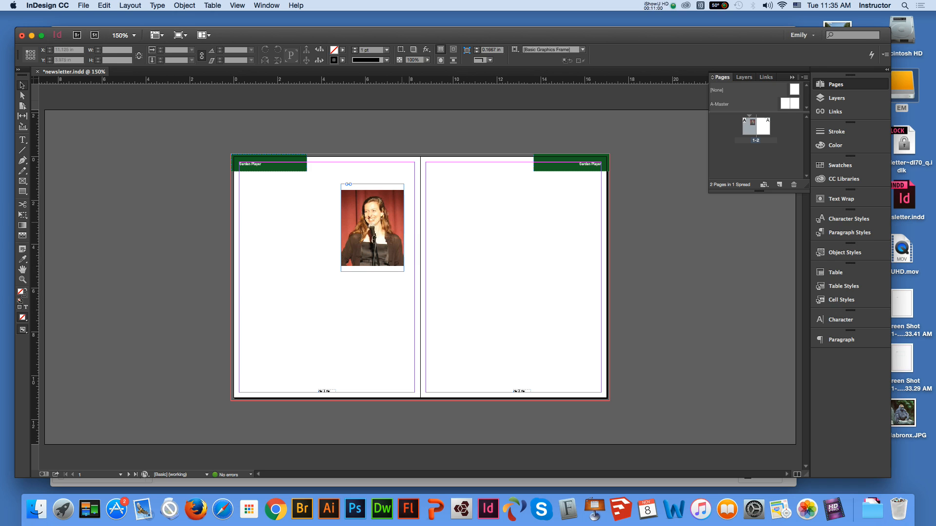
{"action": "left_click", "coordinate": [402, 229]}
{"action": "double_click", "coordinate": [404, 271]}
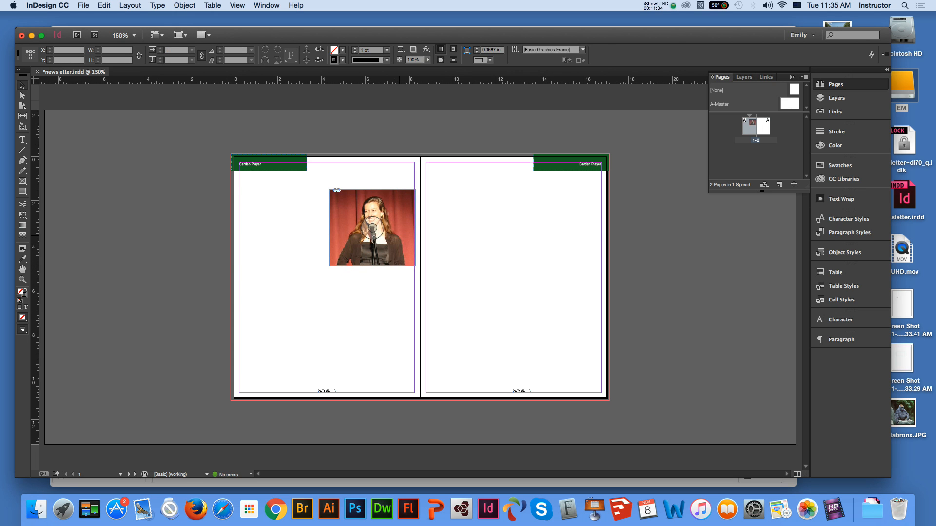
{"action": "left_click_drag", "start_coordinate": [398, 243], "coordinate": [388, 238]}
Step: Draw a frame about 3.05 in wide and 3.175 in high in page 2's lower right area and place the black-and-white portrait TIF in it
{"action": "left_click", "coordinate": [22, 181]}
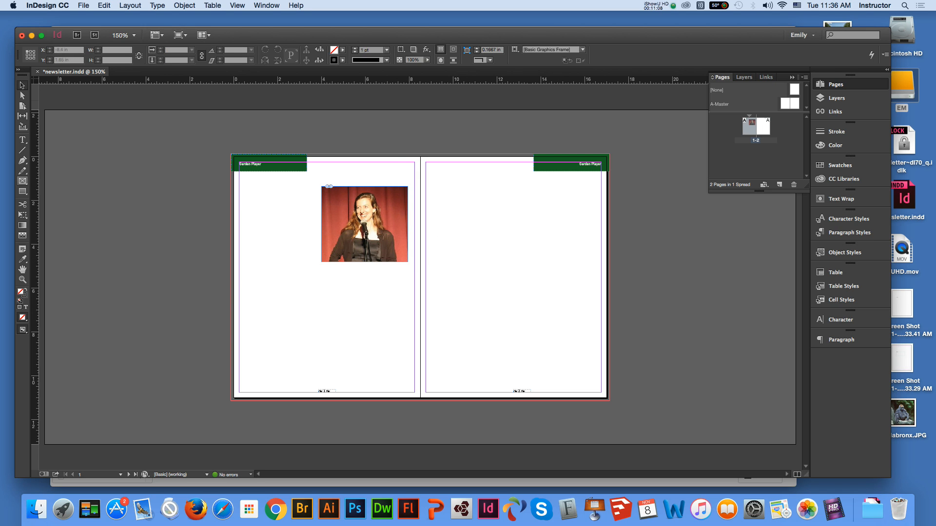
{"action": "left_click_drag", "start_coordinate": [528, 257], "coordinate": [594, 327]}
{"action": "left_click", "coordinate": [83, 6]}
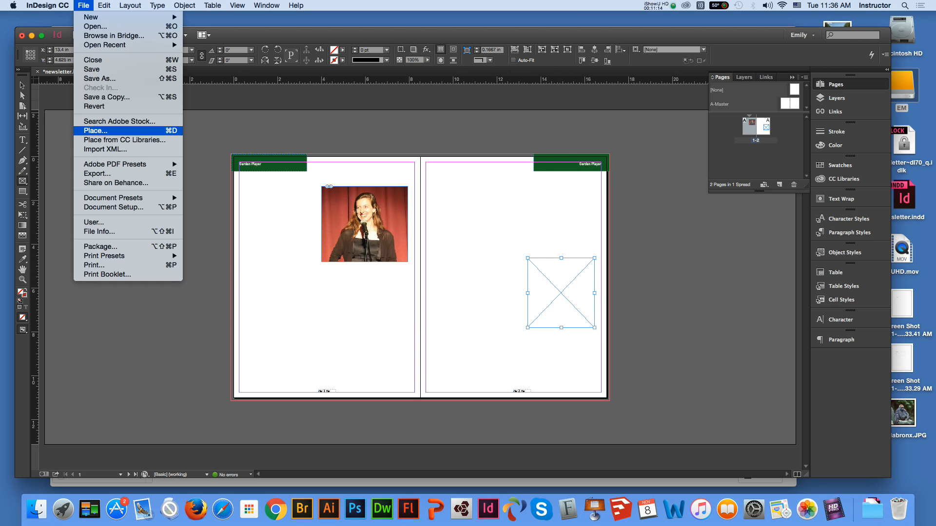
{"action": "left_click", "coordinate": [96, 130]}
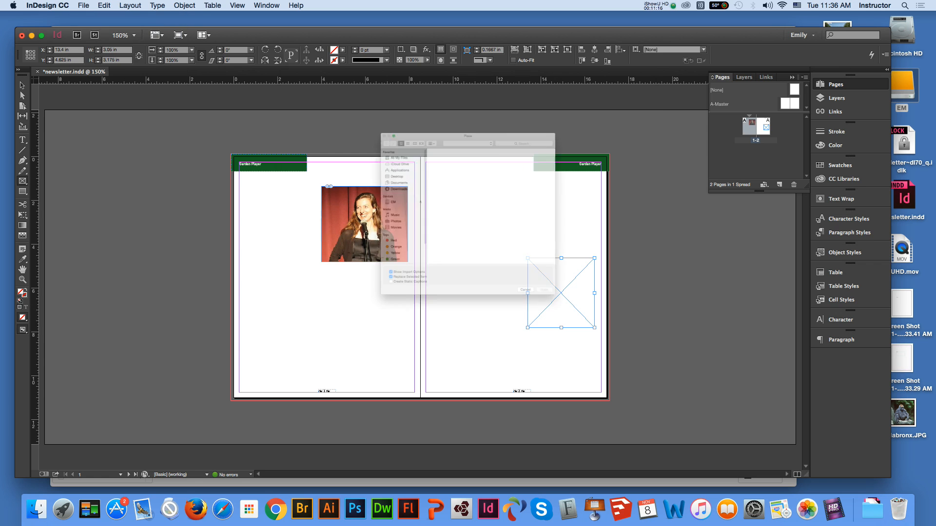
{"action": "scroll", "coordinate": [511, 195], "scroll_direction": "down", "scroll_amount": 5}
{"action": "scroll", "coordinate": [512, 199], "scroll_direction": "down", "scroll_amount": 8}
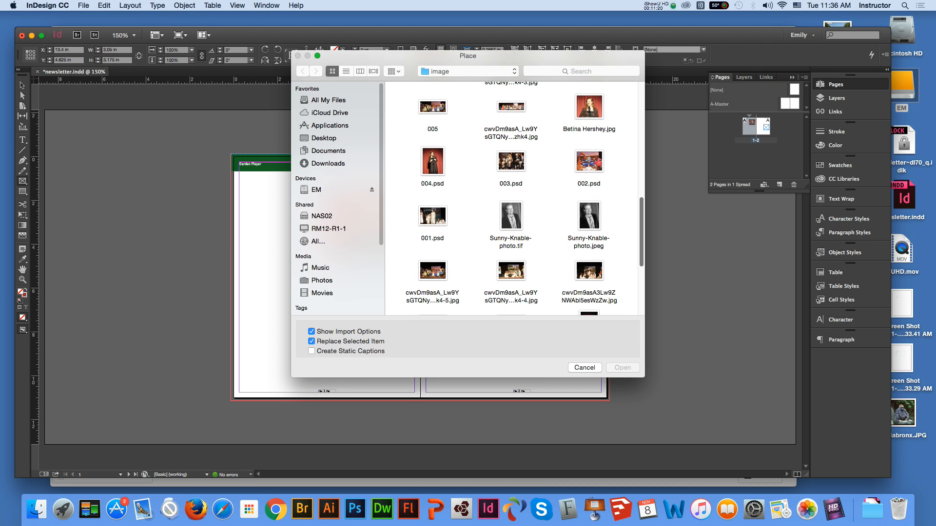
{"action": "left_click", "coordinate": [510, 216]}
{"action": "key", "text": "Return"}
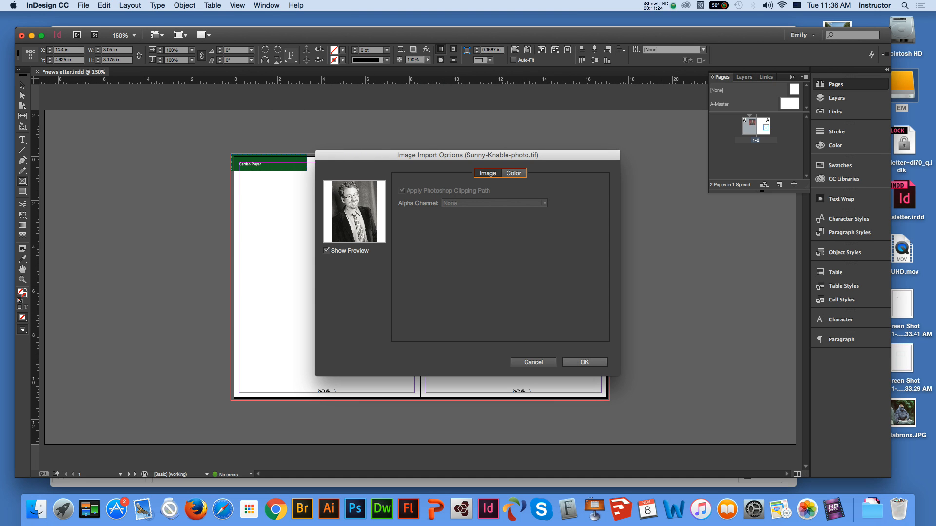
{"action": "key", "text": "Return"}
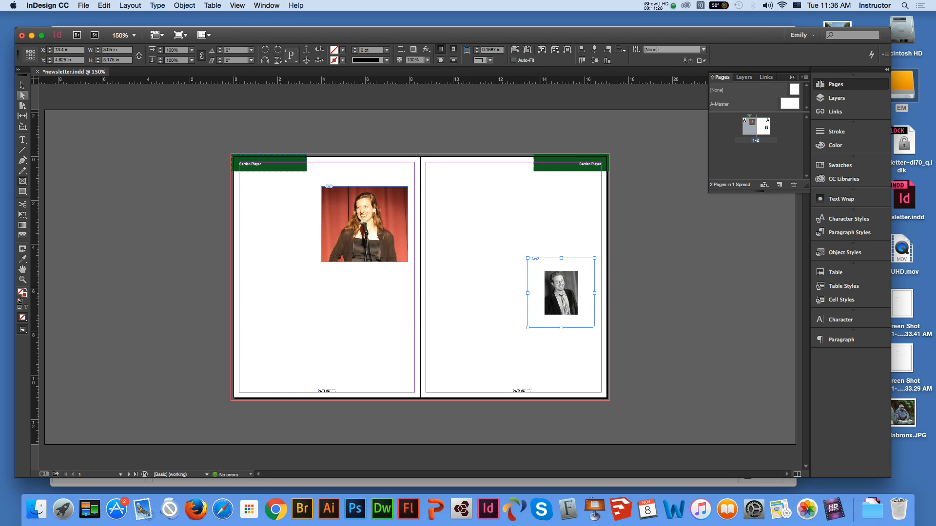
Step: Enlarge the black-and-white portrait inside its frame to about 3.05 in wide and 4.03 in high, so it fills the frame's width
{"action": "left_click", "coordinate": [561, 293]}
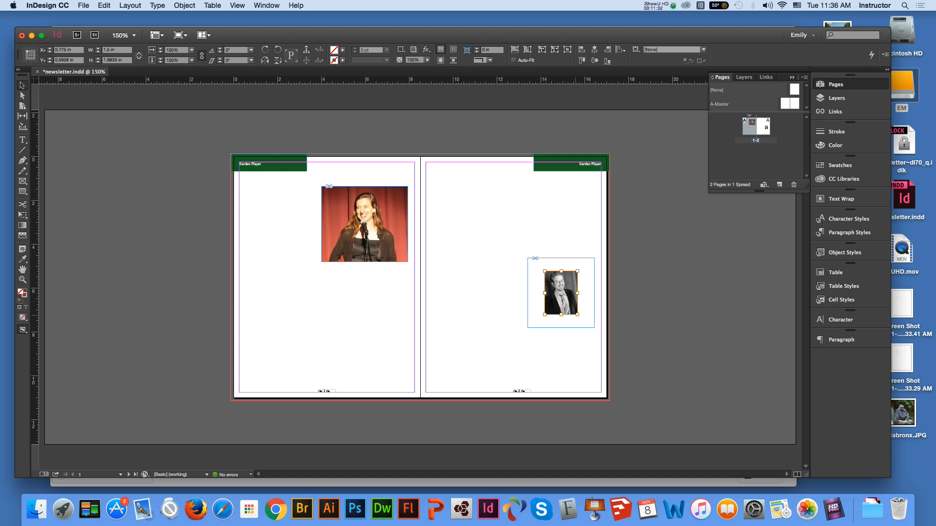
{"action": "left_click_drag", "start_coordinate": [577, 314], "coordinate": [594, 336]}
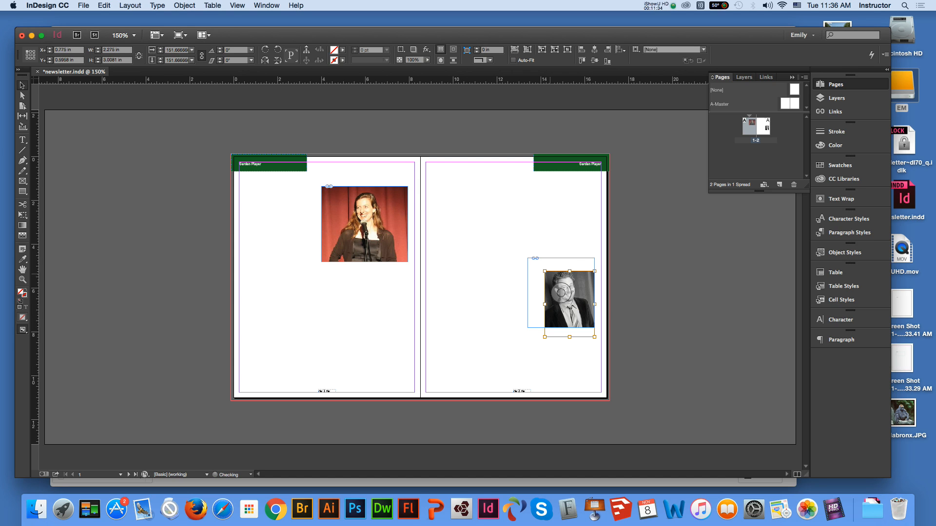
{"action": "left_click_drag", "start_coordinate": [544, 271], "coordinate": [527, 251]}
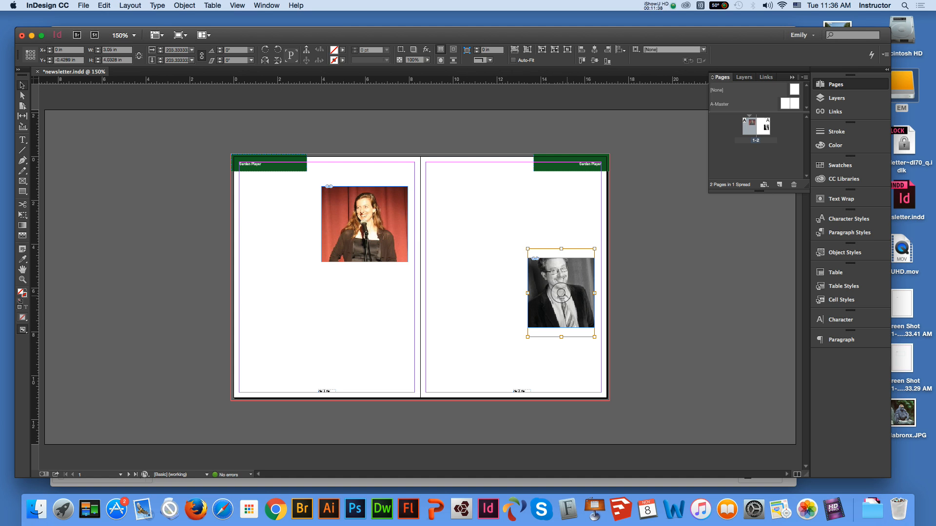
Step: Nudge the black-and-white portrait down inside its frame until its upper edge meets the frame's upper edge, and deselect it
{"action": "key", "text": "Down"}
{"action": "key", "text": "Down"}
{"action": "key", "text": "Down"}
{"action": "key", "text": "Down"}
{"action": "key", "text": "Down"}
{"action": "key", "text": "Down"}
{"action": "key", "text": "Down"}
{"action": "key", "text": "Down"}
{"action": "key", "text": "Down"}
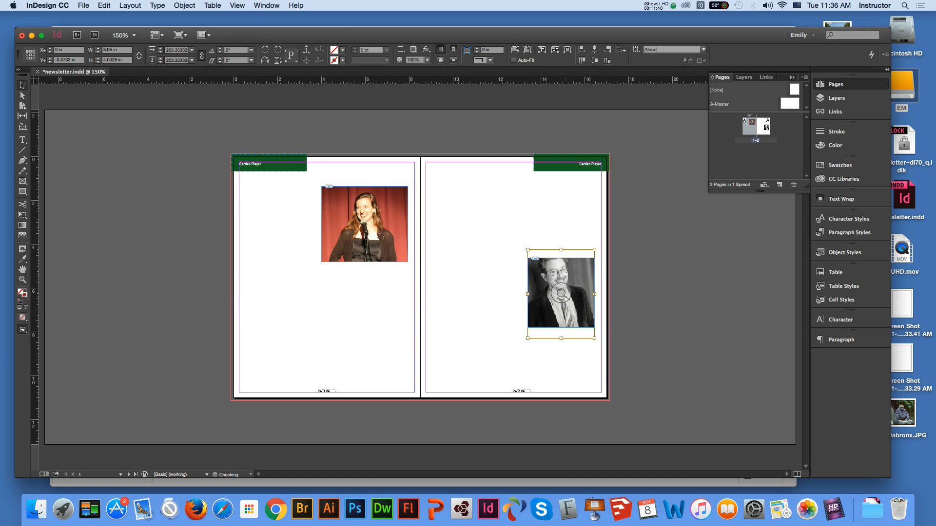
{"action": "key", "text": "Down"}
{"action": "key", "text": "Down"}
{"action": "key", "text": "Down"}
{"action": "key", "text": "Down"}
{"action": "key", "text": "Down"}
{"action": "key", "text": "Down"}
{"action": "key", "text": "Down"}
{"action": "key", "text": "Down"}
{"action": "key", "text": "Down"}
{"action": "key", "text": "Down"}
{"action": "key", "text": "Down"}
{"action": "key", "text": "Down"}
{"action": "key", "text": "Down"}
{"action": "key", "text": "Down"}
{"action": "key", "text": "Down"}
{"action": "key", "text": "Down"}
{"action": "key", "text": "Down"}
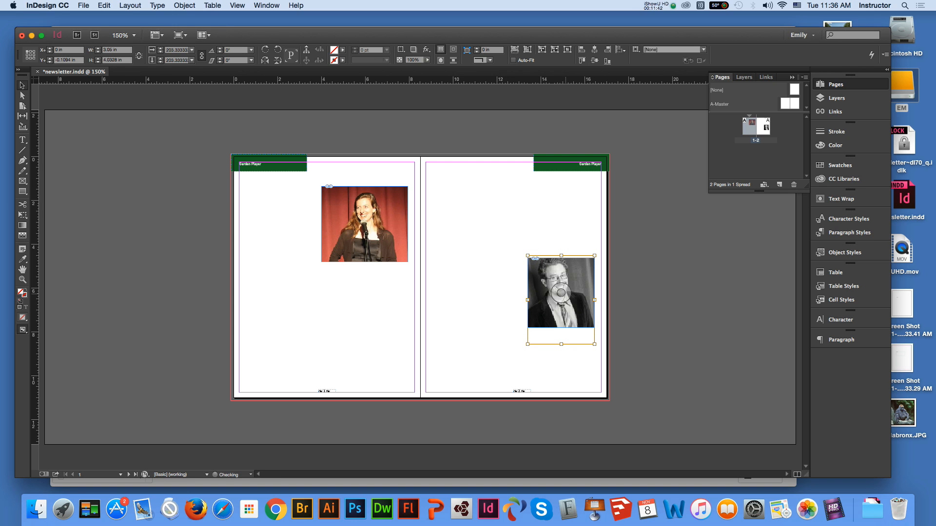
{"action": "key", "text": "Down"}
{"action": "key", "text": "Down"}
{"action": "key", "text": "Down"}
{"action": "key", "text": "Down"}
{"action": "key", "text": "Down"}
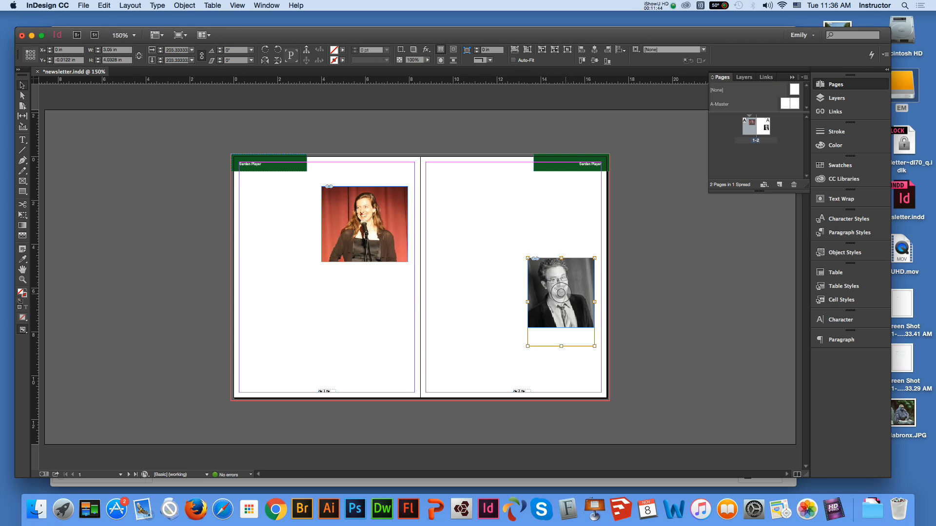
{"action": "left_click", "coordinate": [609, 236]}
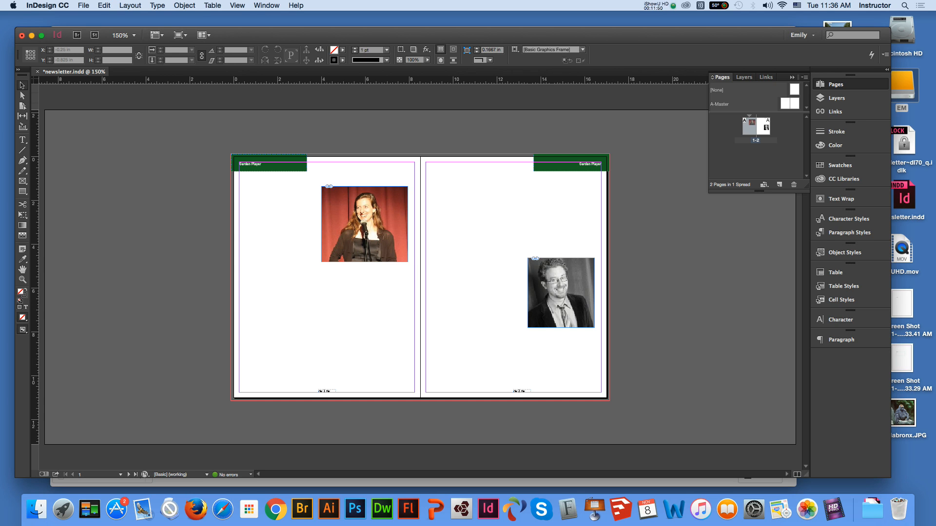
Step: Uncover the EM drive on the desktop and browse it in Finder to CS242 In Design > week5 > Garden Player Newsletter > use images
{"action": "mouse_move", "coordinate": [322, 35]}
{"action": "left_mouse_down"}
{"action": "mouse_move", "coordinate": [324, 83]}
{"action": "mouse_move", "coordinate": [307, 39]}
{"action": "left_mouse_up"}
{"action": "double_click", "coordinate": [901, 86]}
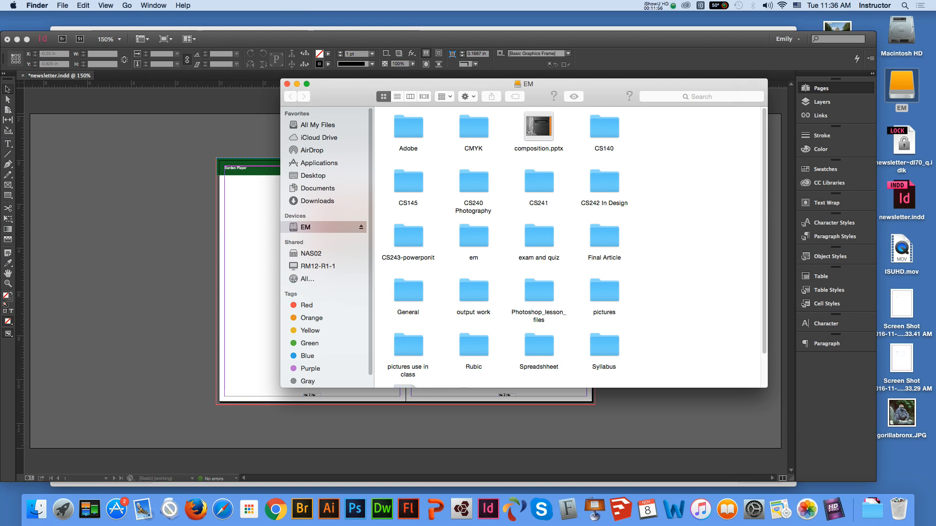
{"action": "double_click", "coordinate": [603, 183]}
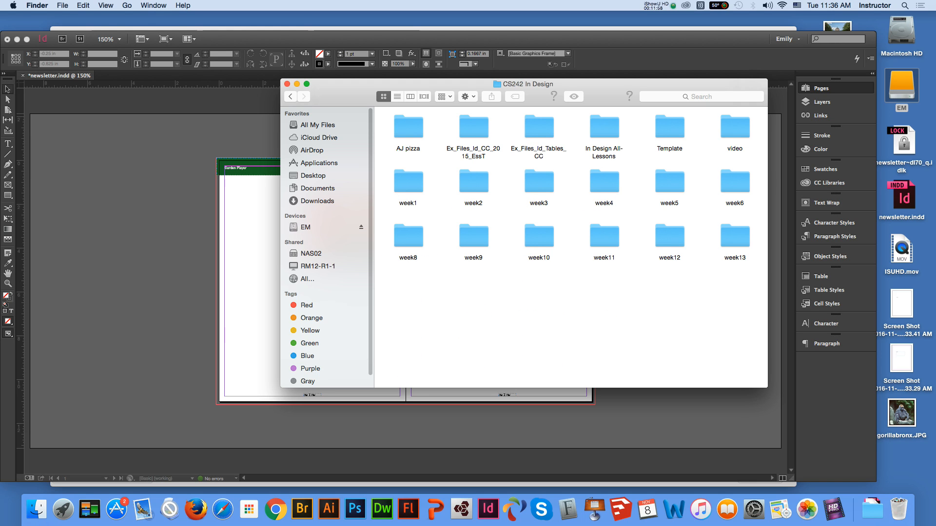
{"action": "double_click", "coordinate": [670, 181]}
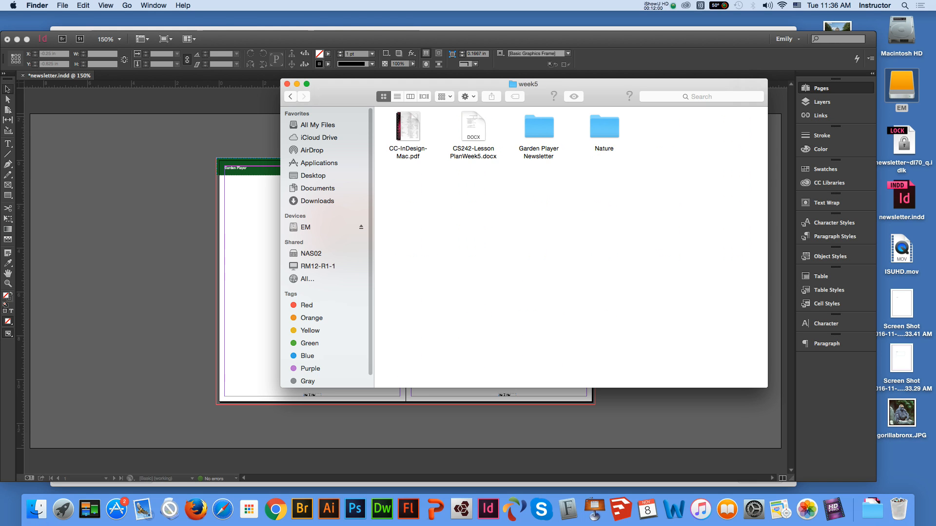
{"action": "double_click", "coordinate": [538, 127]}
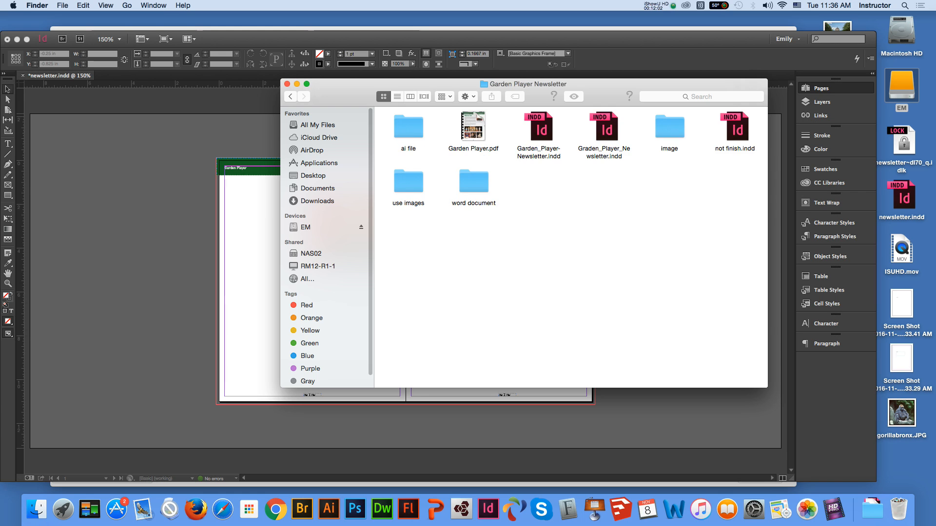
{"action": "left_click", "coordinate": [669, 128]}
{"action": "double_click", "coordinate": [669, 127]}
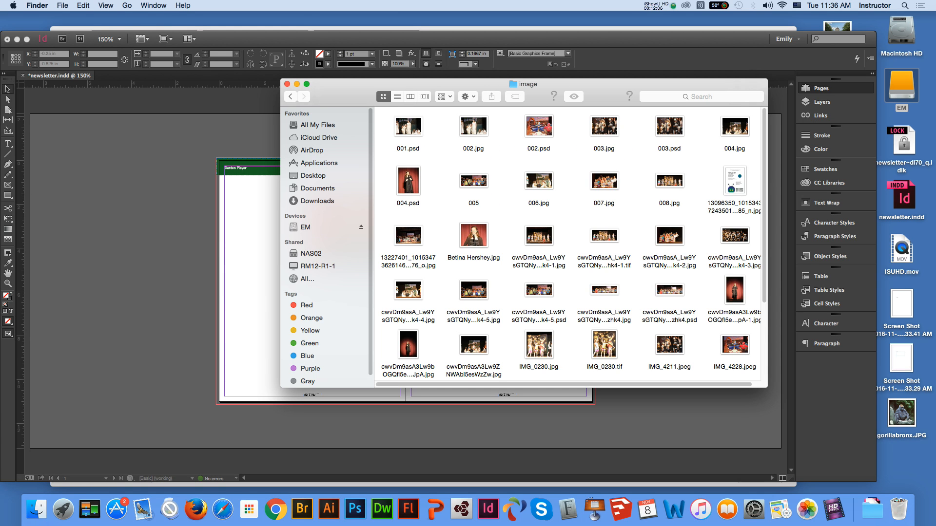
{"action": "left_click", "coordinate": [291, 96]}
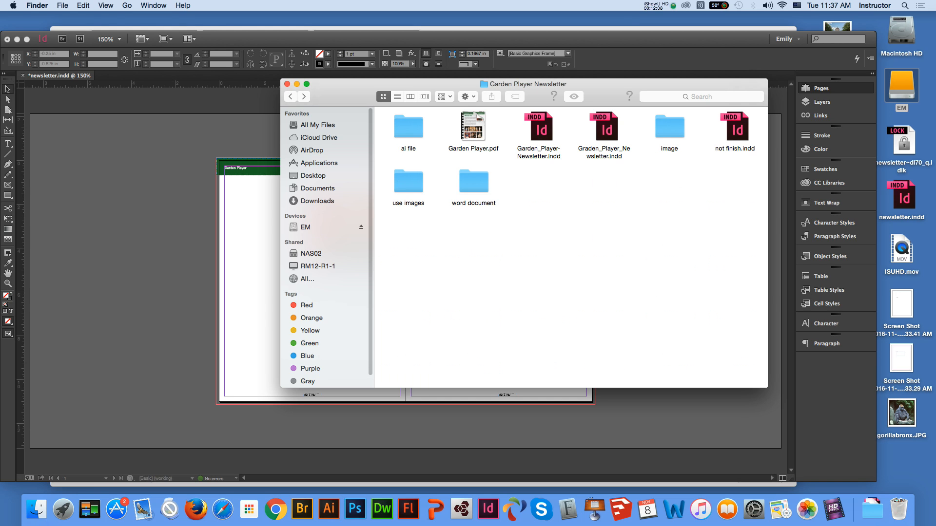
{"action": "double_click", "coordinate": [409, 181]}
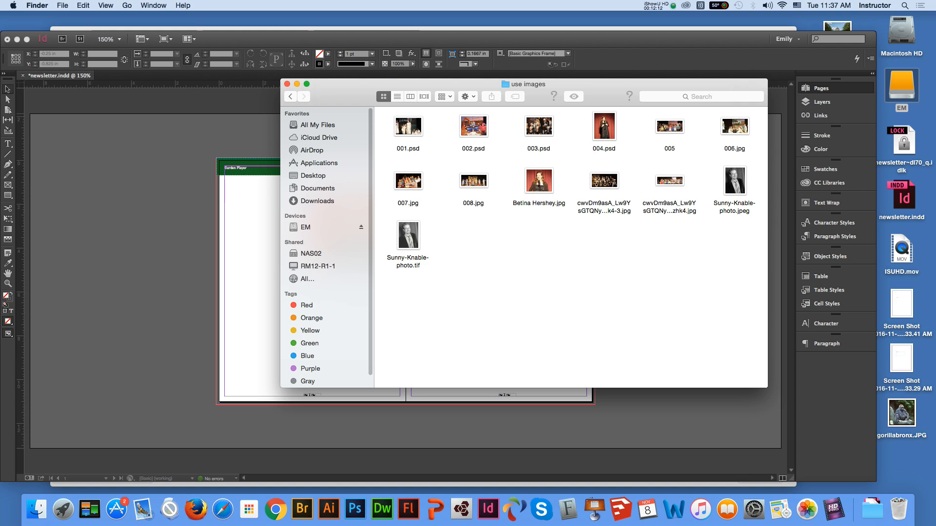
Step: Place 008.jpg from the Finder folder below the page 1 portrait, about 6.3 in wide and 2.8 in high, and deselect it
{"action": "left_click", "coordinate": [473, 181]}
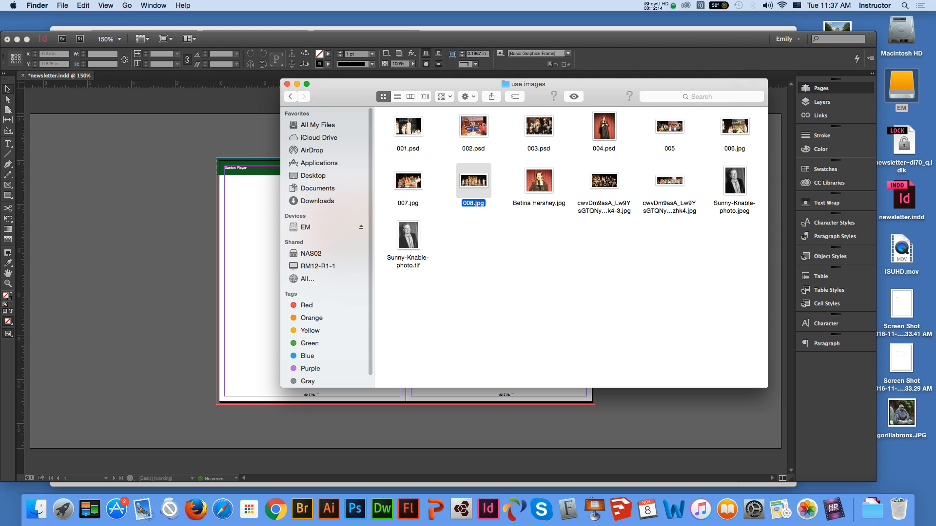
{"action": "left_click_drag", "start_coordinate": [473, 182], "coordinate": [358, 297]}
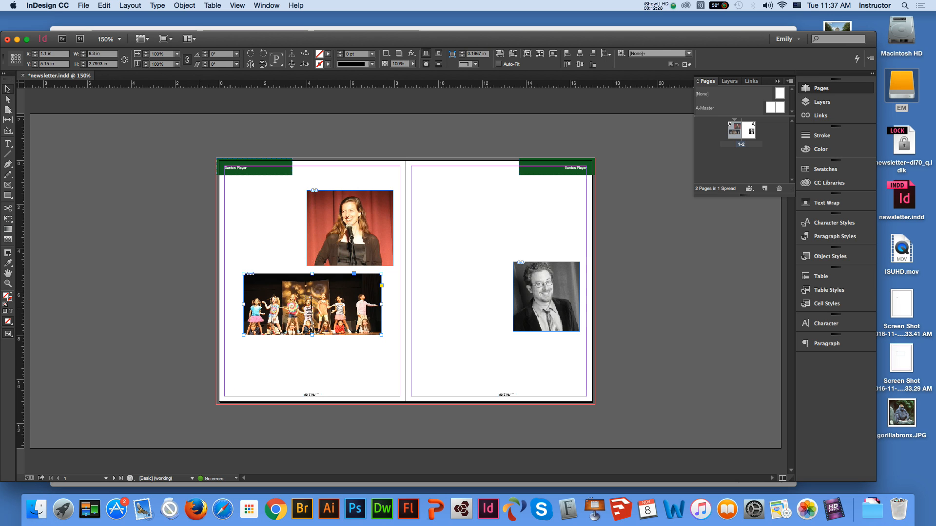
{"action": "left_click", "coordinate": [168, 300]}
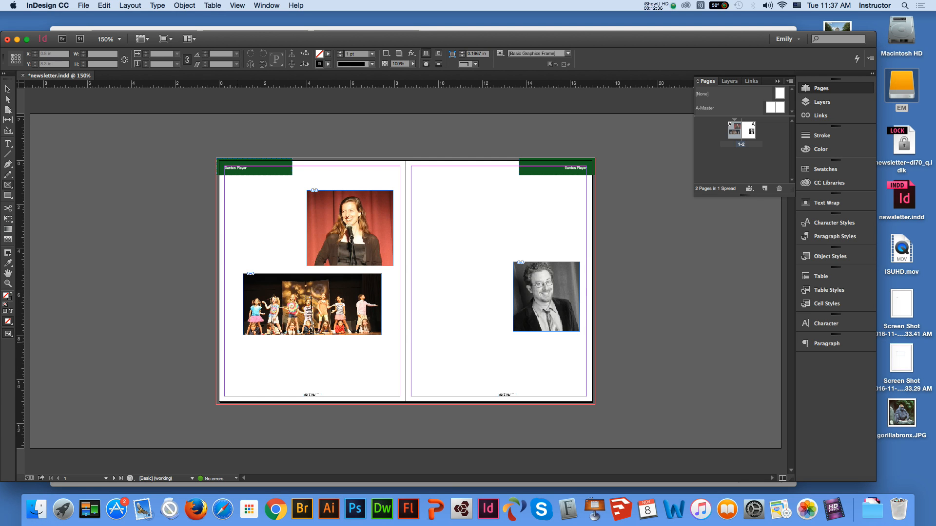
Step: Draw a row of three equal frames below the stage photo on page 1, about 7.3 in wide overall and 1.925 in high
{"action": "left_click_drag", "start_coordinate": [233, 342], "coordinate": [393, 384]}
{"action": "key", "text": "Right"}
{"action": "key", "text": "Right"}
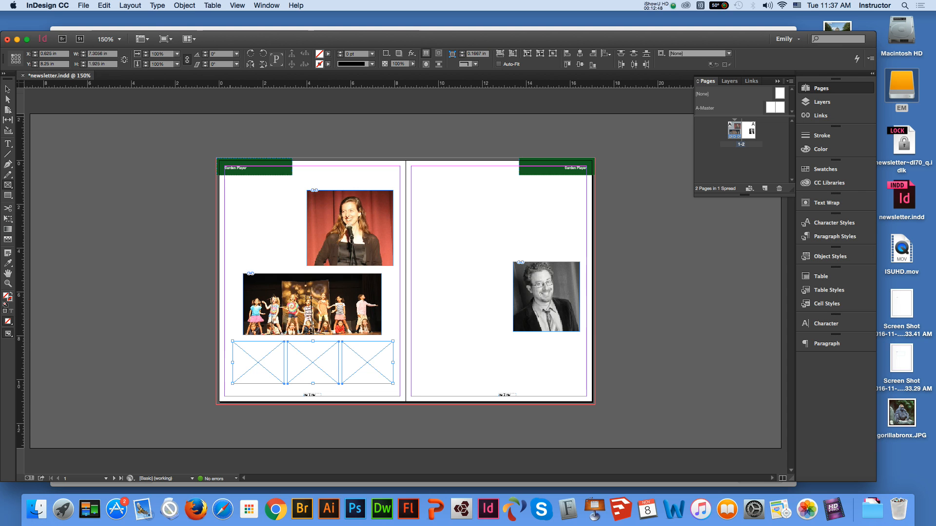
Step: Load 001.psd, 002.psd and 003.psd from the image folder for placing, accepting the offered import options
{"action": "left_click", "coordinate": [83, 6]}
{"action": "left_click", "coordinate": [95, 130]}
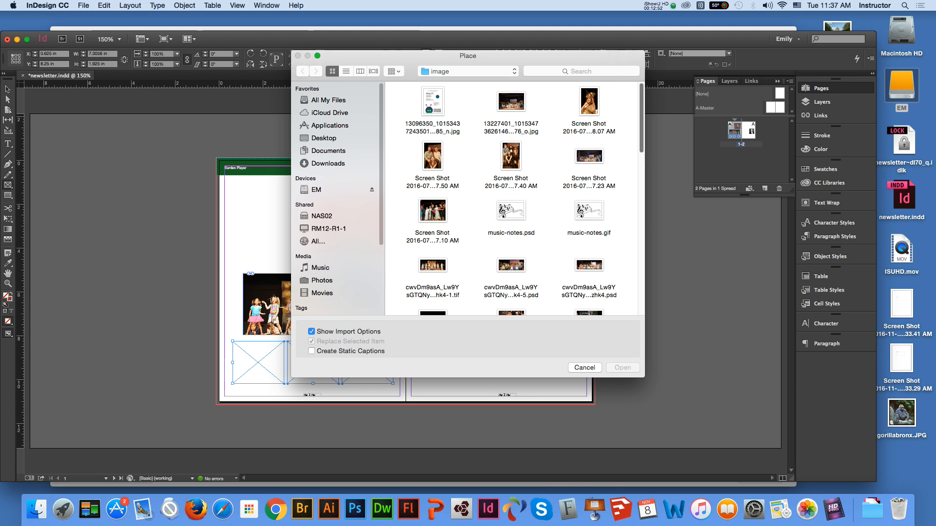
{"action": "scroll", "coordinate": [511, 199], "scroll_direction": "down", "scroll_amount": 5}
{"action": "scroll", "coordinate": [510, 199], "scroll_direction": "down", "scroll_amount": 3}
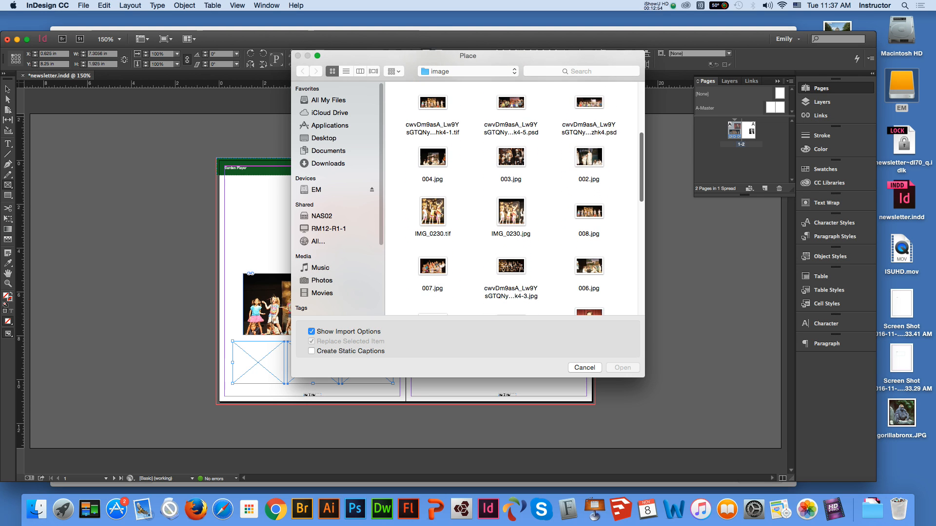
{"action": "scroll", "coordinate": [511, 199], "scroll_direction": "down", "scroll_amount": 6}
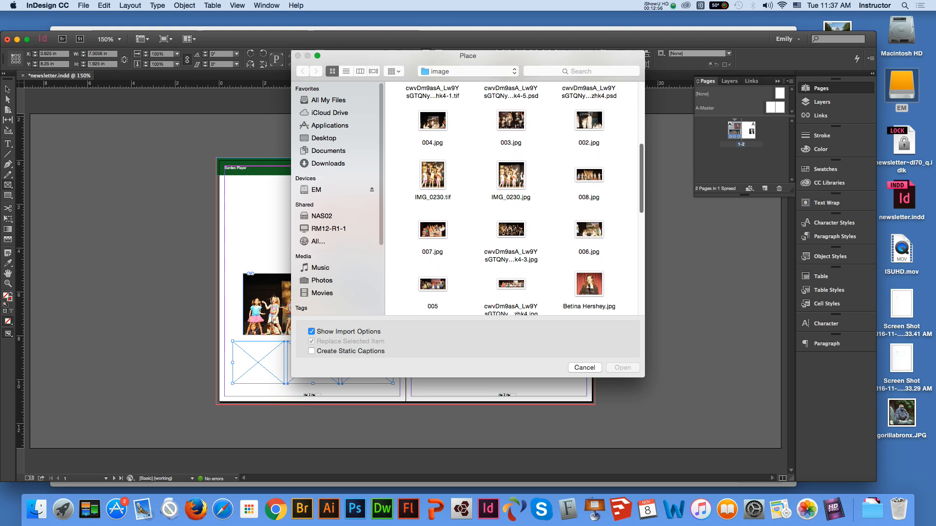
{"action": "scroll", "coordinate": [510, 199], "scroll_direction": "down", "scroll_amount": 1}
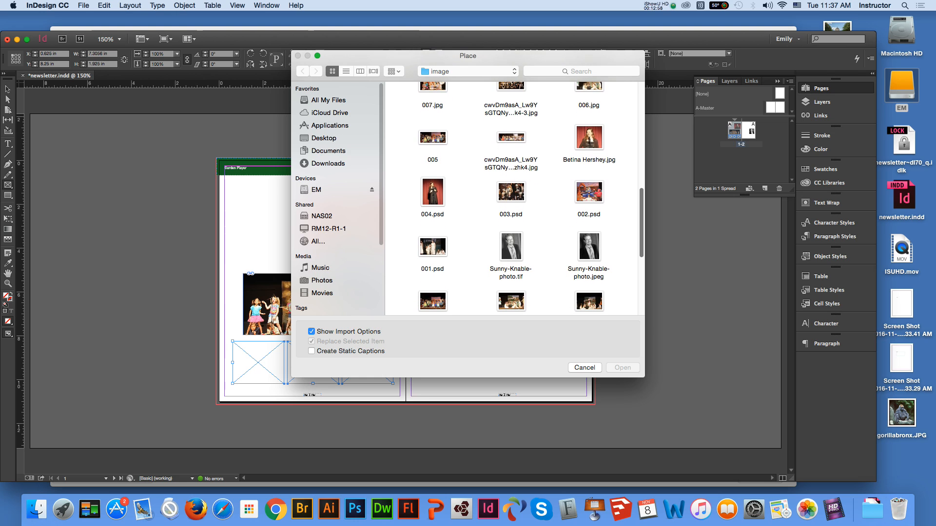
{"action": "scroll", "coordinate": [511, 199], "scroll_direction": "down", "scroll_amount": 1}
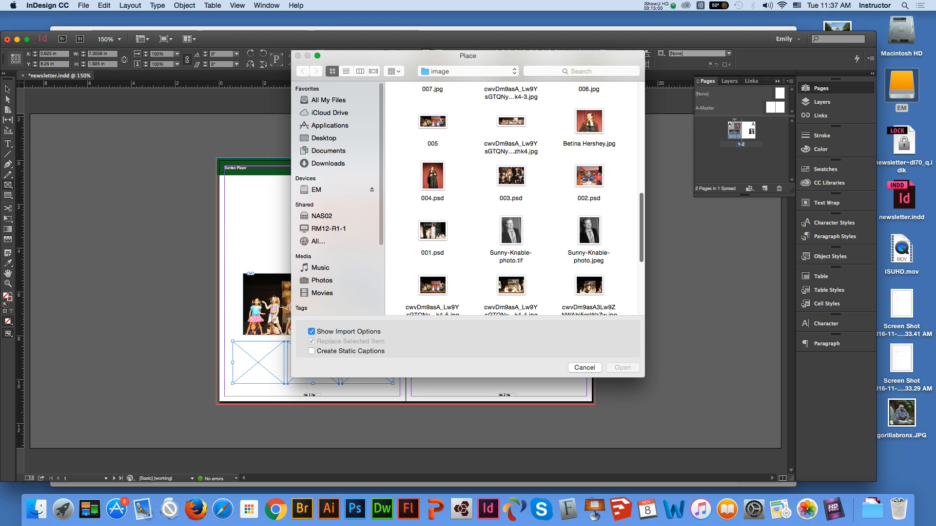
{"action": "left_click_drag", "start_coordinate": [509, 153], "coordinate": [595, 180]}
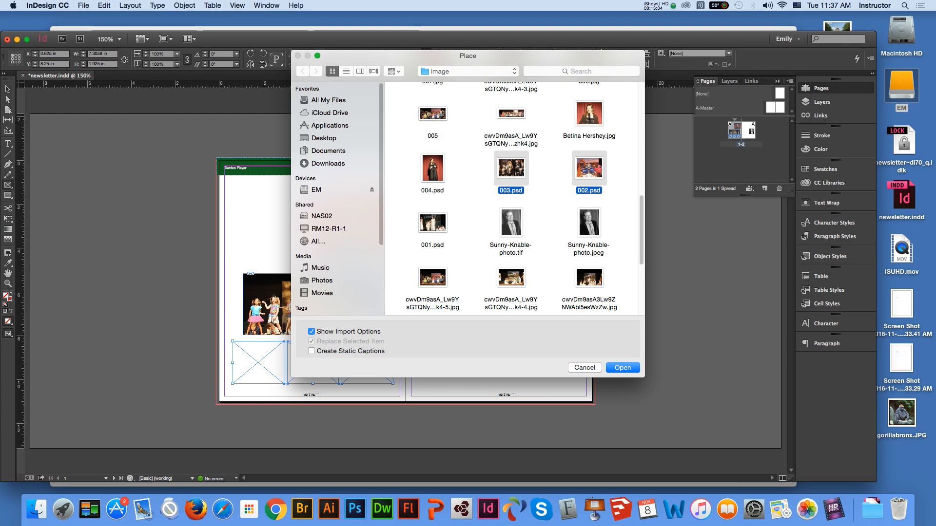
{"action": "left_click", "coordinate": [433, 223], "text": "super"}
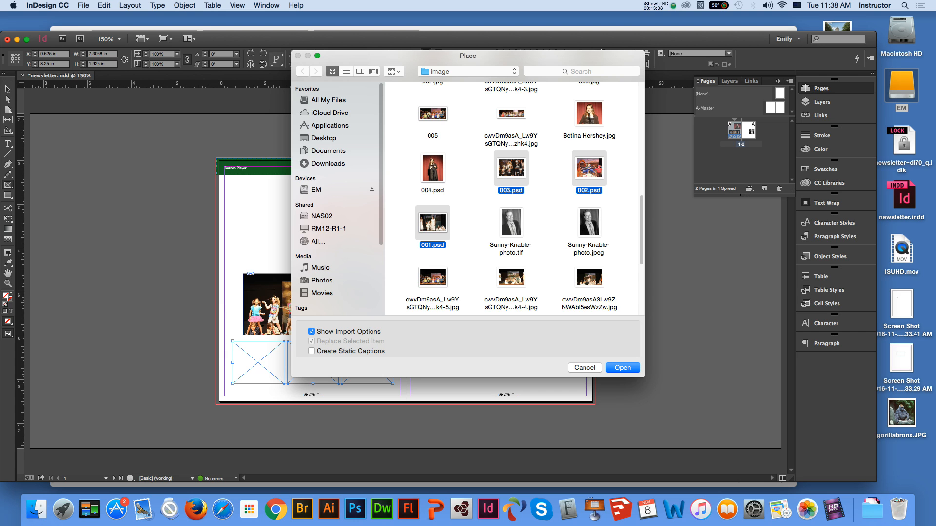
{"action": "key", "text": "Return"}
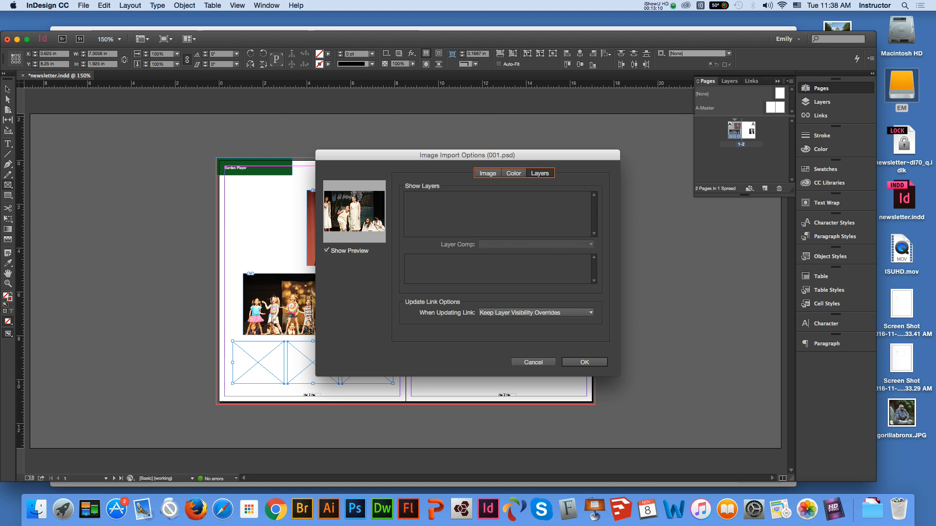
{"action": "key", "text": "Return"}
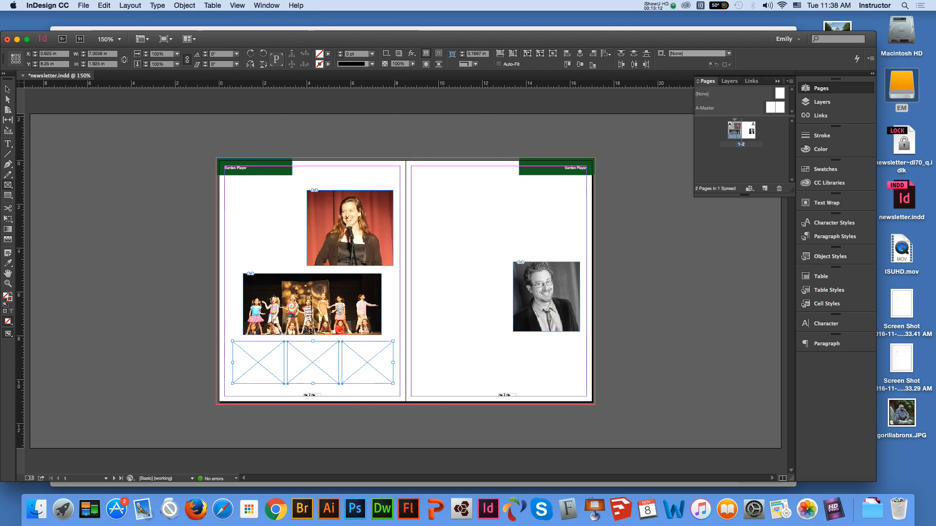
{"action": "key", "text": "Return"}
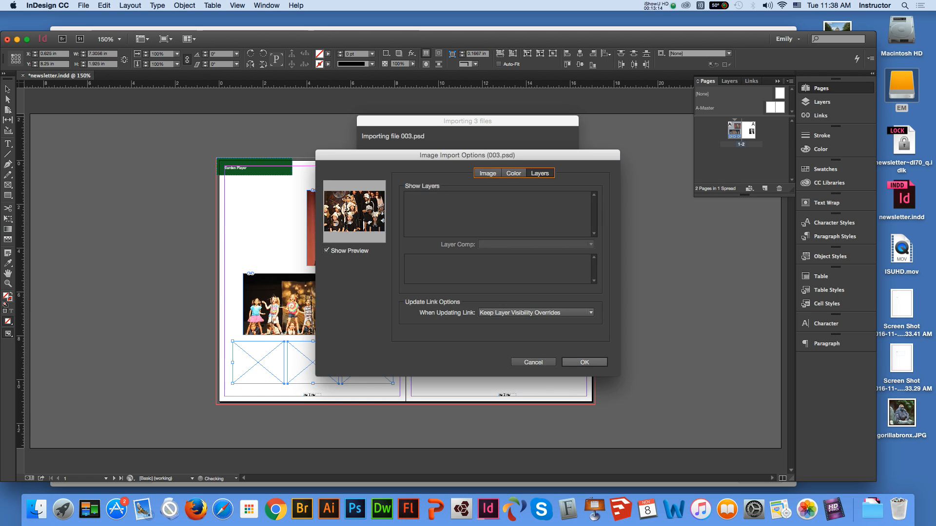
{"action": "key", "text": "Return"}
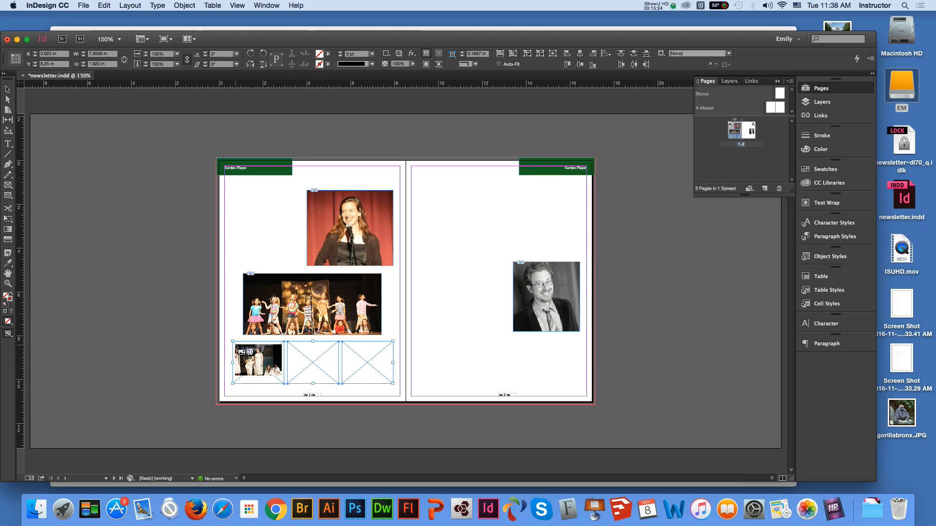
Step: Turn on Auto-Fit and place 003.psd, 001.psd and 002.psd in that order into the three page 1 frames, and deselect them
{"action": "key", "text": "Right"}
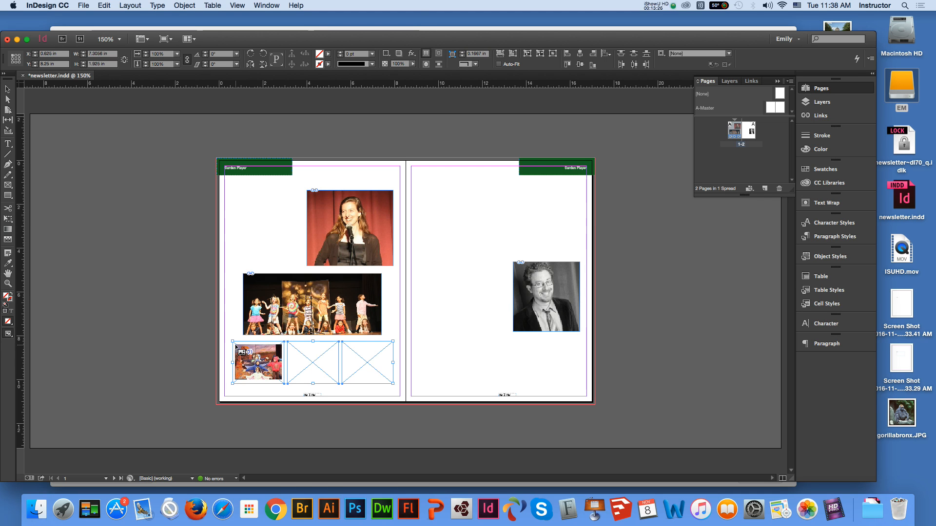
{"action": "key", "text": "Right"}
{"action": "key", "text": "Right"}
{"action": "key", "text": "Right"}
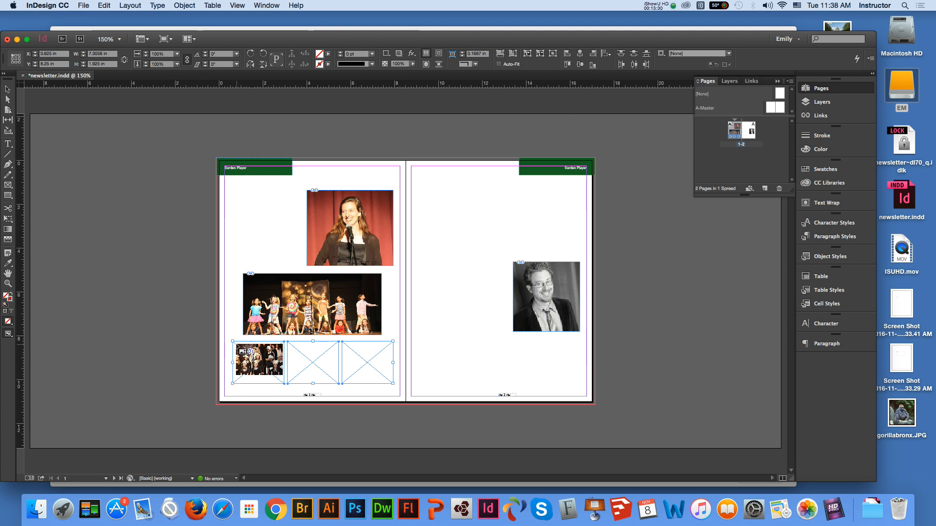
{"action": "left_click", "coordinate": [499, 64]}
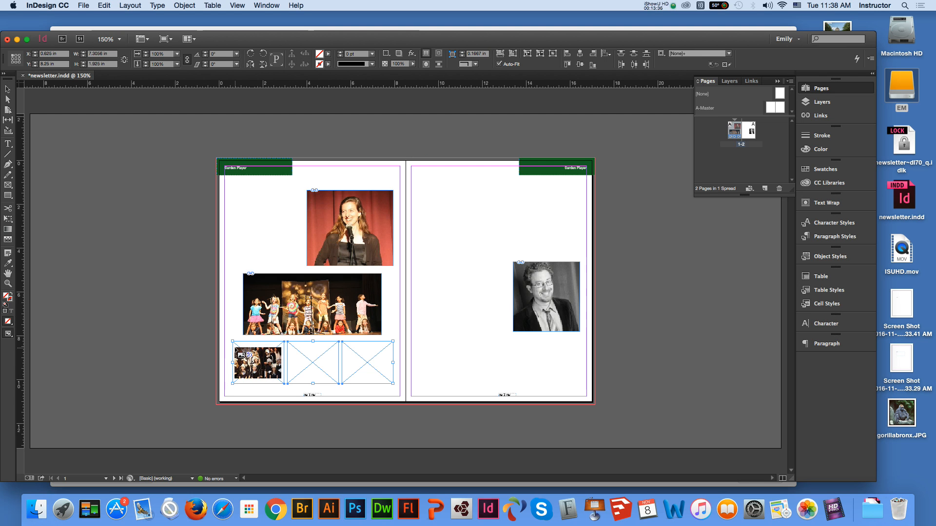
{"action": "left_click", "coordinate": [236, 350]}
{"action": "left_click", "coordinate": [292, 351]}
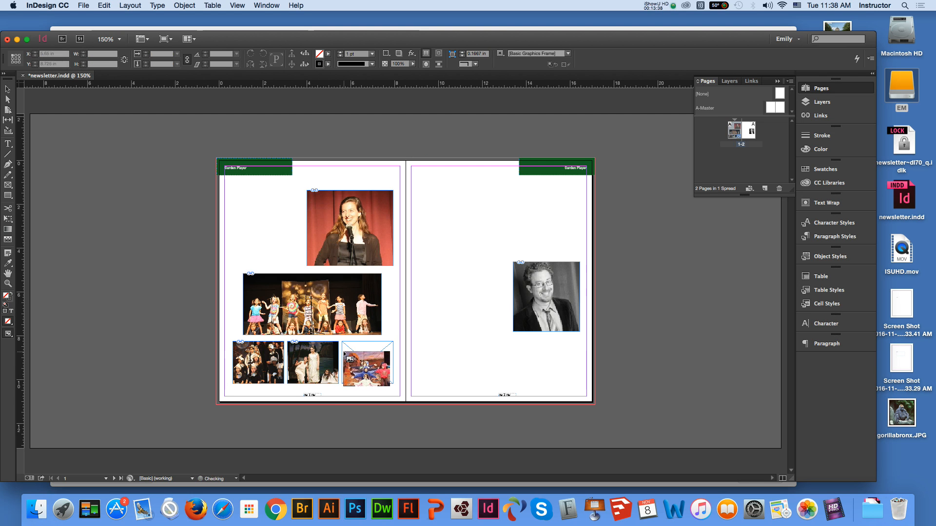
{"action": "left_click", "coordinate": [345, 352]}
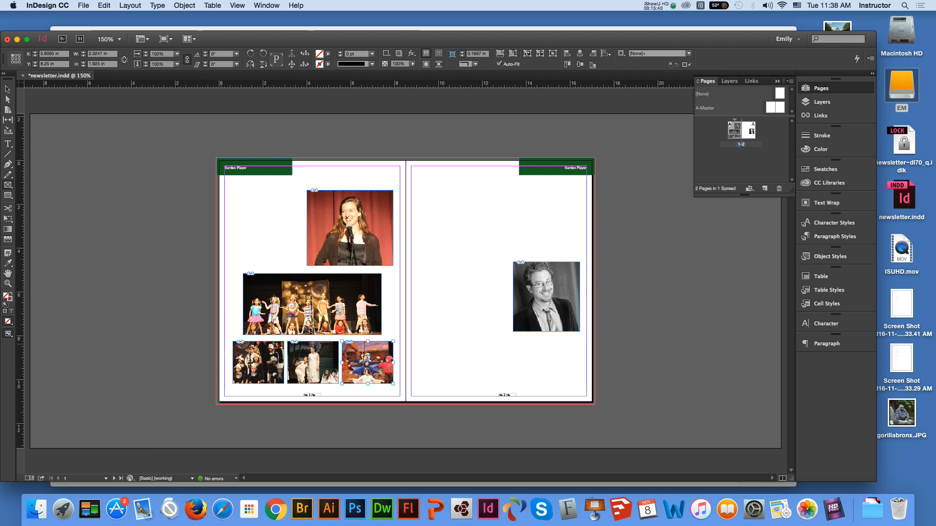
{"action": "left_click", "coordinate": [7, 89]}
{"action": "left_click", "coordinate": [441, 353]}
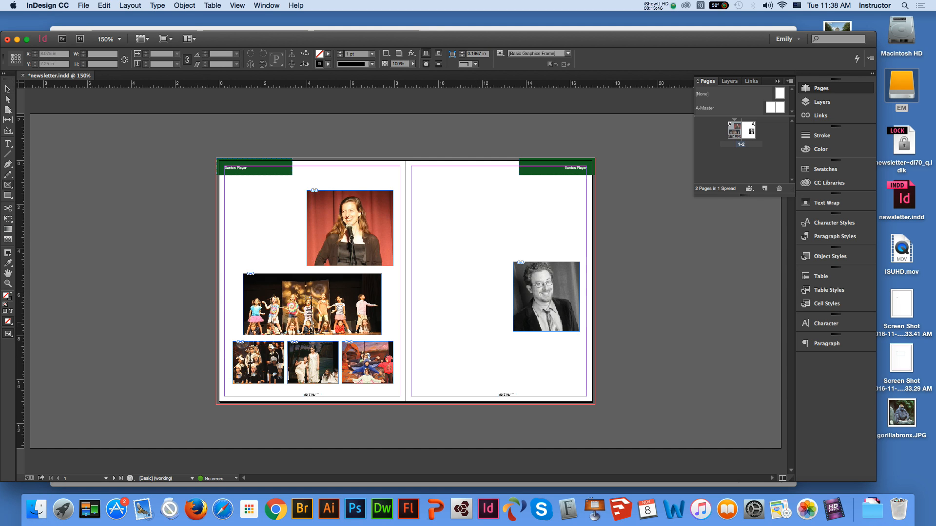
Step: Draw a row of three equal frames below the black-and-white portrait on page 2, about 7.5 in wide overall and 2.05 in high
{"action": "left_click_drag", "start_coordinate": [415, 341], "coordinate": [581, 387]}
{"action": "key", "text": "Right"}
{"action": "key", "text": "Right"}
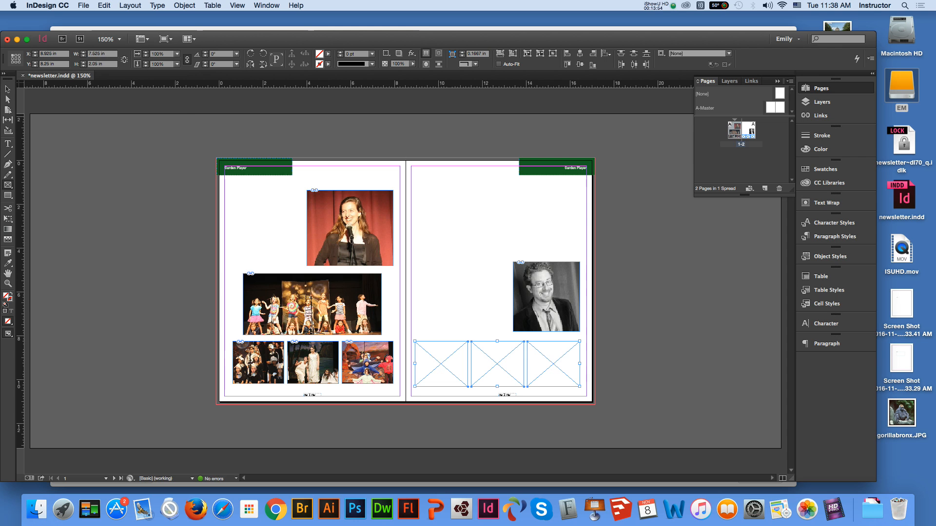
Step: Load IMG_0230.jpg and the screenshots ending in 7.50 AM and 8.07 AM for placing, accepting the offered import options
{"action": "left_click", "coordinate": [84, 5]}
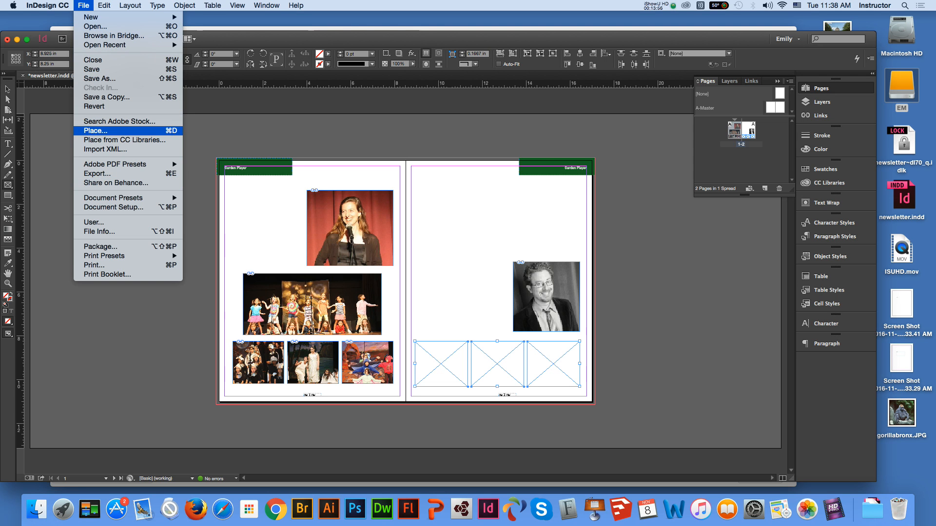
{"action": "left_click", "coordinate": [96, 131]}
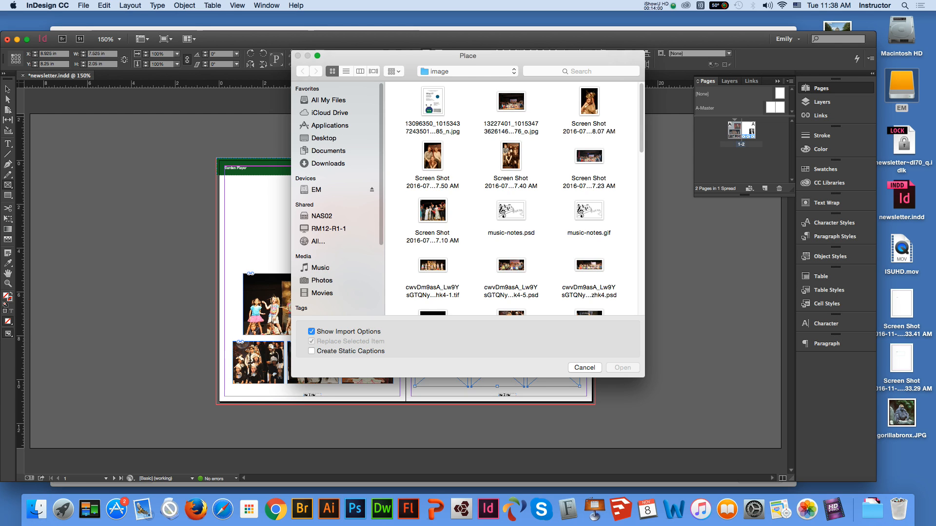
{"action": "left_click", "coordinate": [433, 157]}
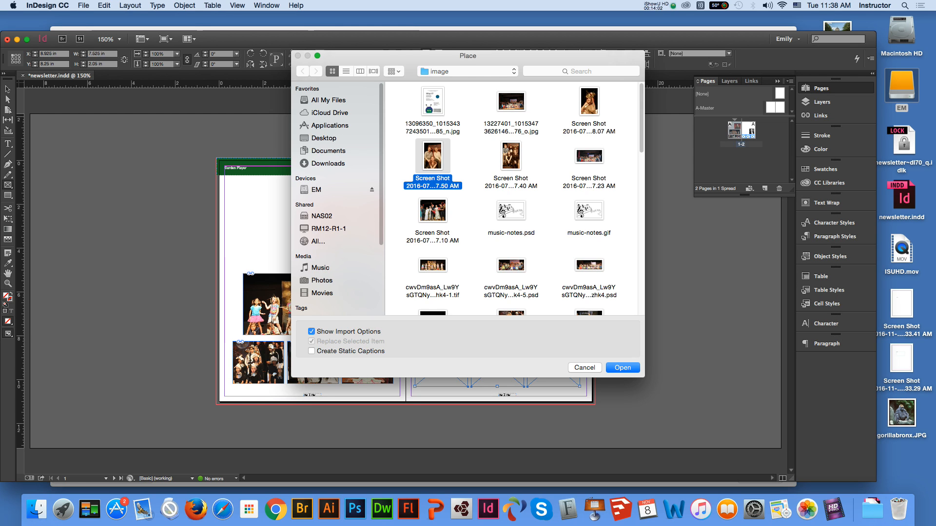
{"action": "left_click", "coordinate": [588, 102], "text": "super"}
{"action": "scroll", "coordinate": [512, 197], "scroll_direction": "down", "scroll_amount": 5}
{"action": "scroll", "coordinate": [512, 197], "scroll_direction": "down", "scroll_amount": 2}
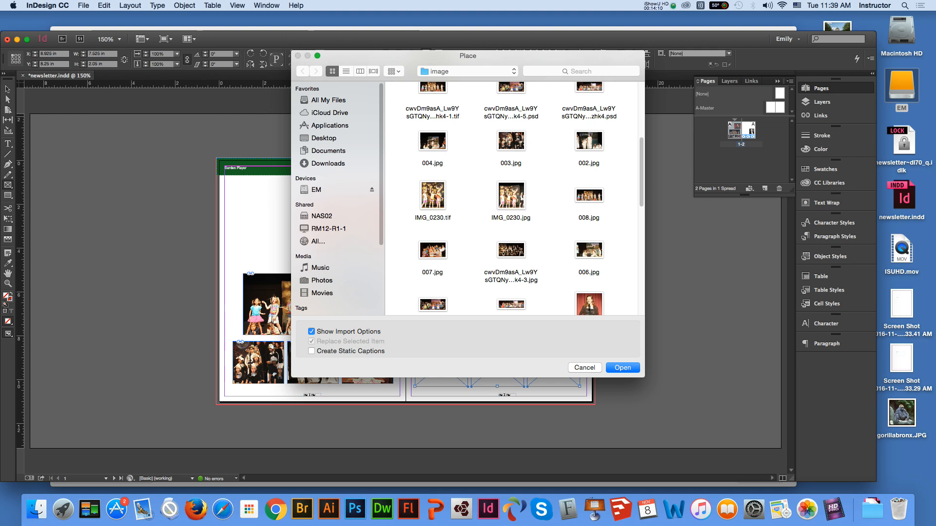
{"action": "left_click", "coordinate": [511, 196]}
{"action": "scroll", "coordinate": [511, 196], "scroll_direction": "up", "scroll_amount": 8}
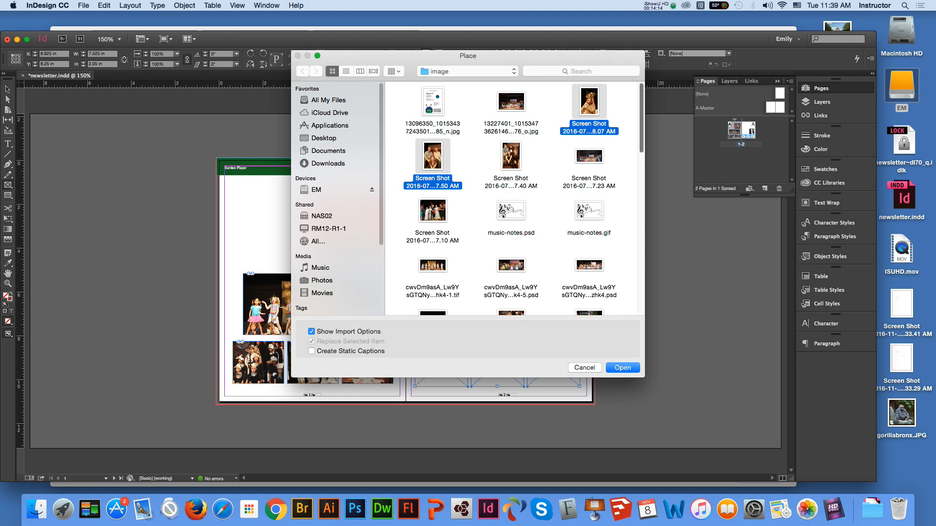
{"action": "scroll", "coordinate": [511, 196], "scroll_direction": "down", "scroll_amount": 6}
{"action": "scroll", "coordinate": [511, 196], "scroll_direction": "up", "scroll_amount": 6}
{"action": "key", "text": "Return"}
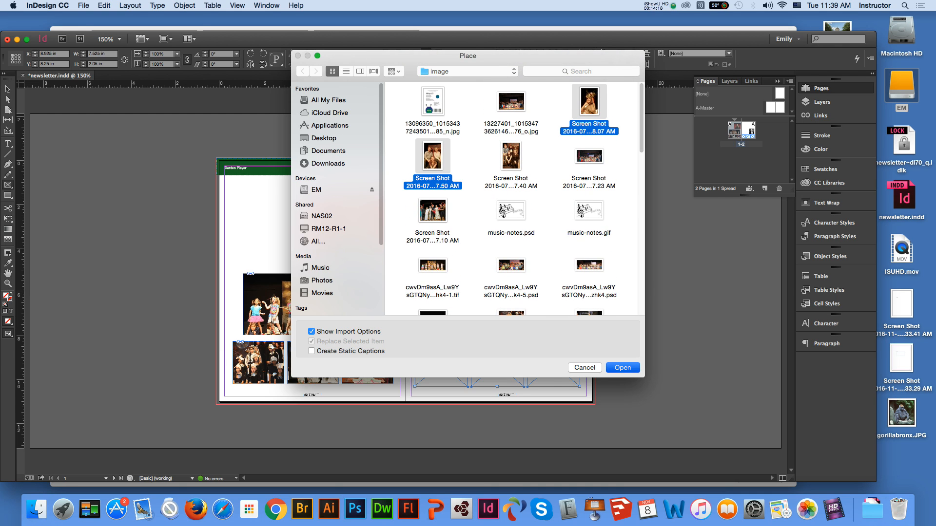
{"action": "key", "text": "Return"}
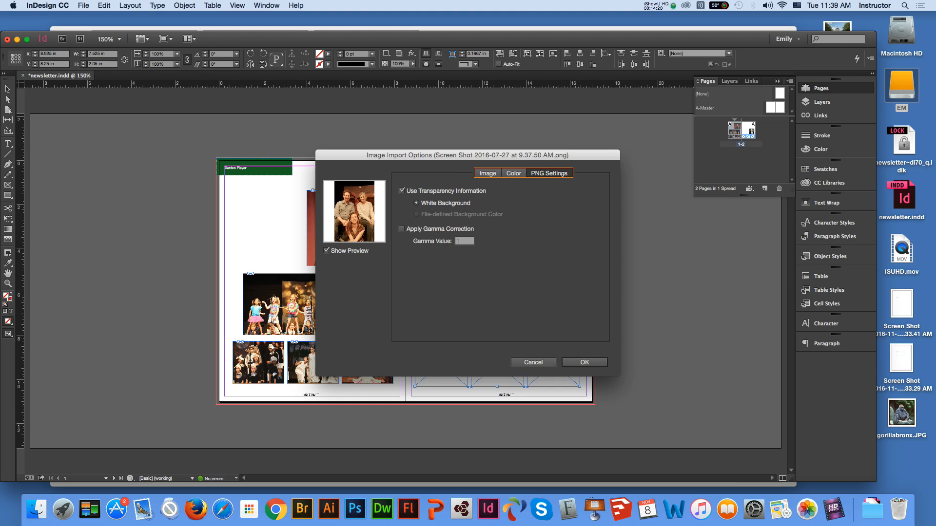
{"action": "key", "text": "Return"}
{"action": "key", "text": "Return"}
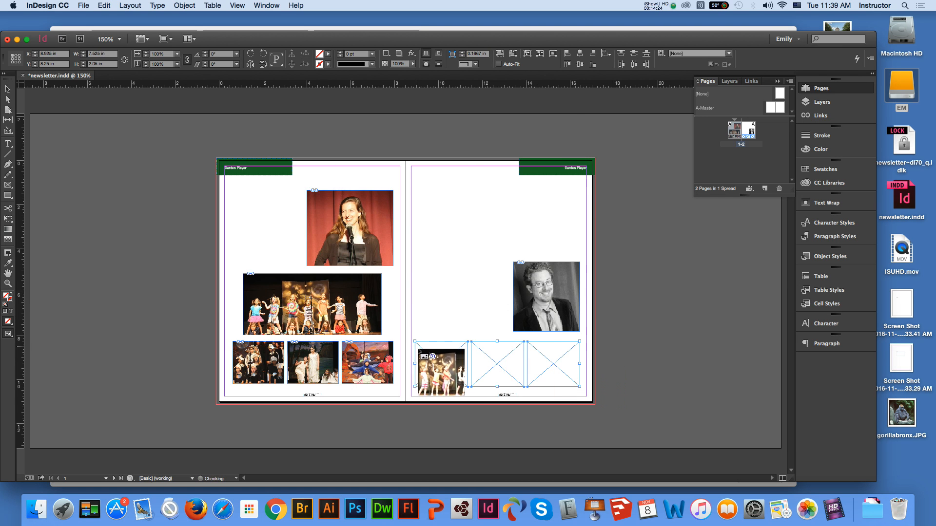
Step: Turn on Auto-Fit and fill the three page 2 frames with IMG_0230.jpg, the 7.50 AM group photo and the 8.07 AM picture in that order
{"action": "left_click", "coordinate": [499, 64]}
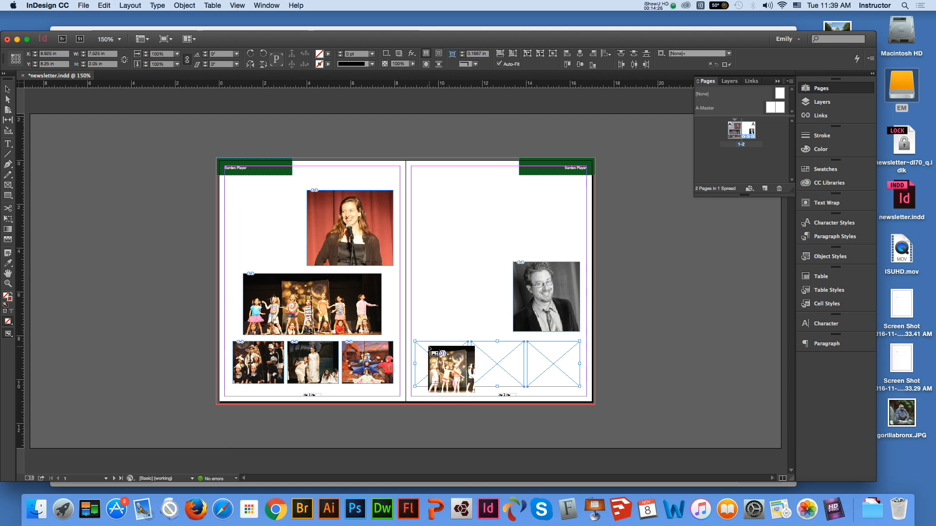
{"action": "left_click", "coordinate": [424, 350]}
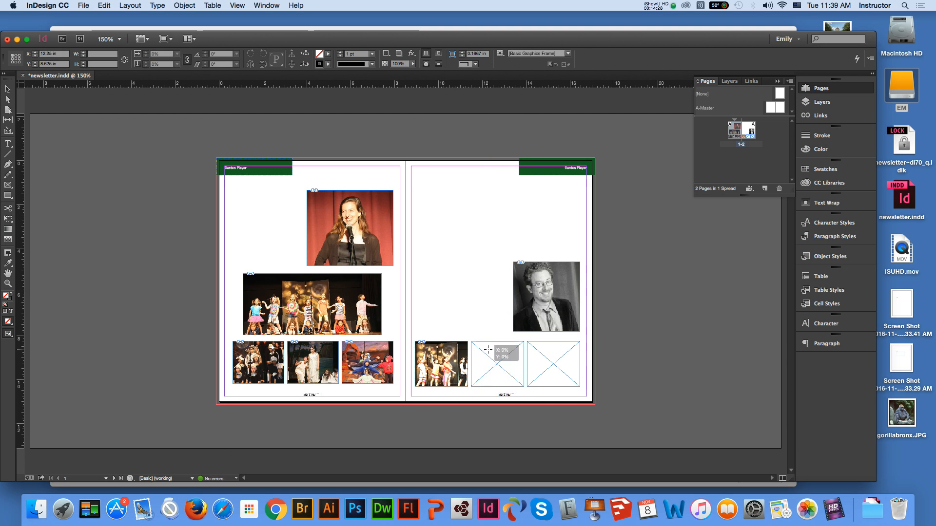
{"action": "left_click", "coordinate": [483, 348]}
{"action": "left_click", "coordinate": [546, 357]}
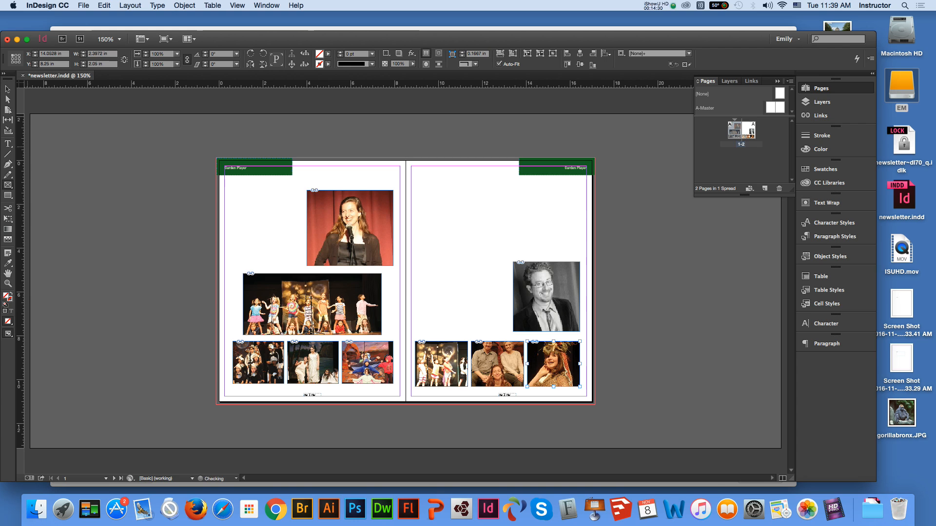
Step: Nudge the group photo down inside the middle frame on page 2 to a vertical offset of about -0.6 in
{"action": "left_click", "coordinate": [8, 99]}
{"action": "left_click", "coordinate": [494, 360]}
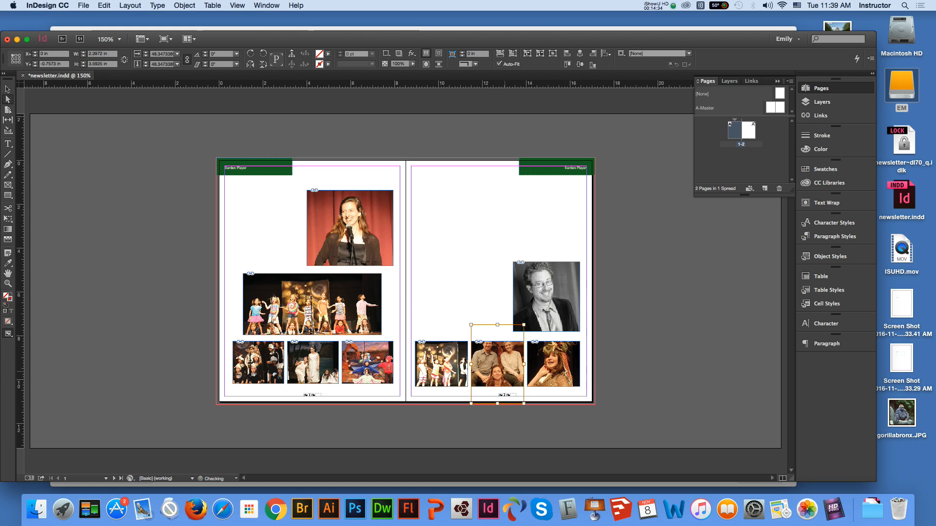
{"action": "key", "text": "shift+Down"}
{"action": "key", "text": "Down"}
{"action": "key", "text": "Down"}
{"action": "key", "text": "Down"}
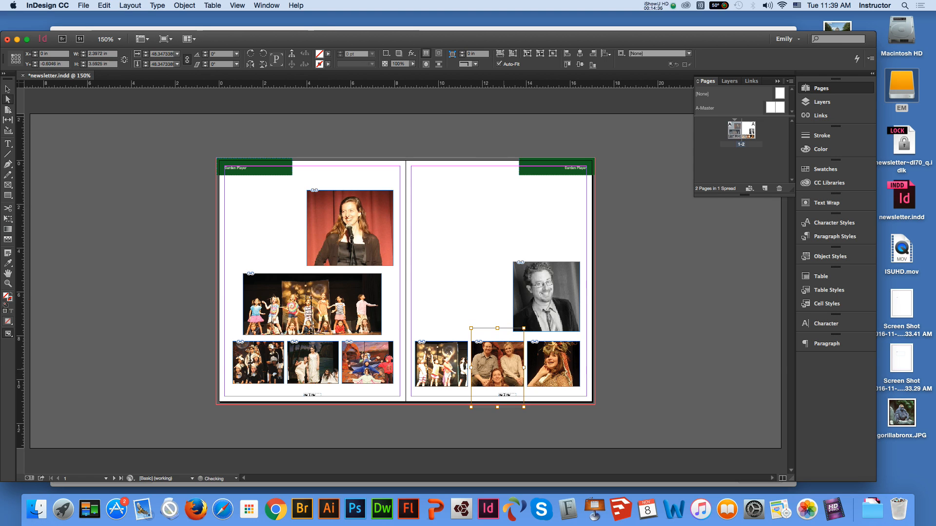
Step: Nudge the costumed performer's picture down inside the last page 2 frame to a vertical offset of about -0.59 in, and deselect it
{"action": "left_click", "coordinate": [562, 372]}
{"action": "key", "text": "Down"}
{"action": "key", "text": "Down"}
{"action": "key", "text": "Down"}
{"action": "key", "text": "Down"}
{"action": "key", "text": "Down"}
{"action": "key", "text": "Down"}
{"action": "key", "text": "Down"}
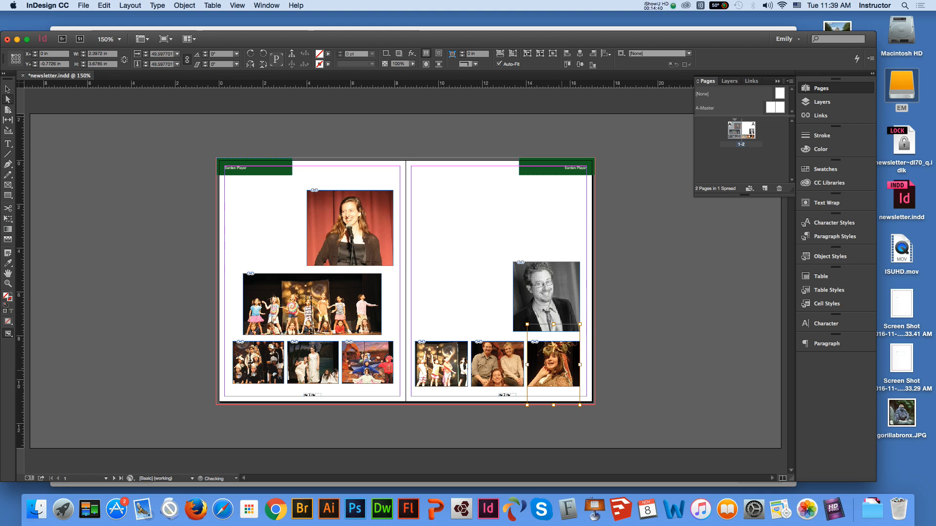
{"action": "key", "text": "Down"}
{"action": "key", "text": "Down"}
{"action": "key", "text": "Down"}
{"action": "key", "text": "Down"}
{"action": "key", "text": "Down"}
{"action": "key", "text": "Down"}
{"action": "key", "text": "Down"}
{"action": "key", "text": "Down"}
{"action": "key", "text": "Down"}
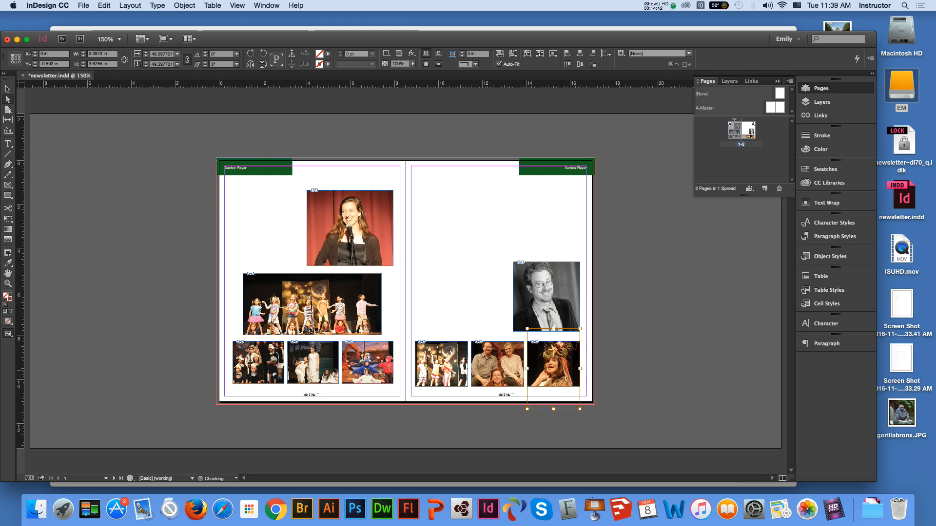
{"action": "left_click", "coordinate": [7, 89]}
{"action": "left_click", "coordinate": [65, 170]}
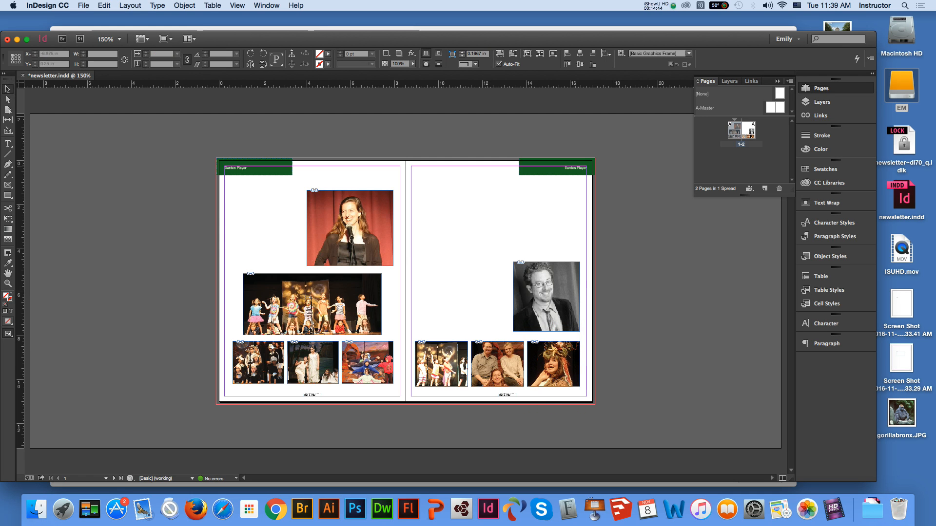
Step: Draw a text frame about 3 in wide and 3.6 in high on page 1, beside the woman at the microphone
{"action": "key", "text": "t"}
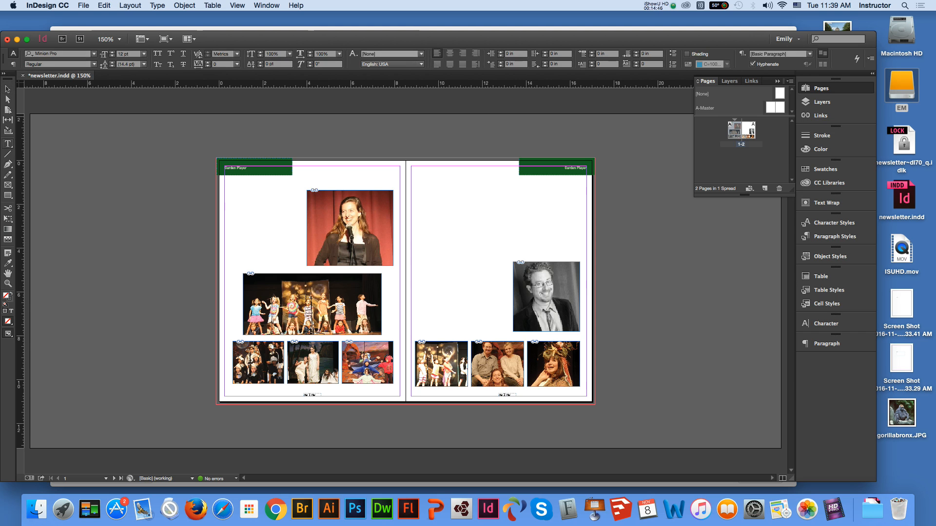
{"action": "left_click_drag", "start_coordinate": [253, 39], "coordinate": [263, 30]}
{"action": "left_click_drag", "start_coordinate": [242, 179], "coordinate": [309, 257]}
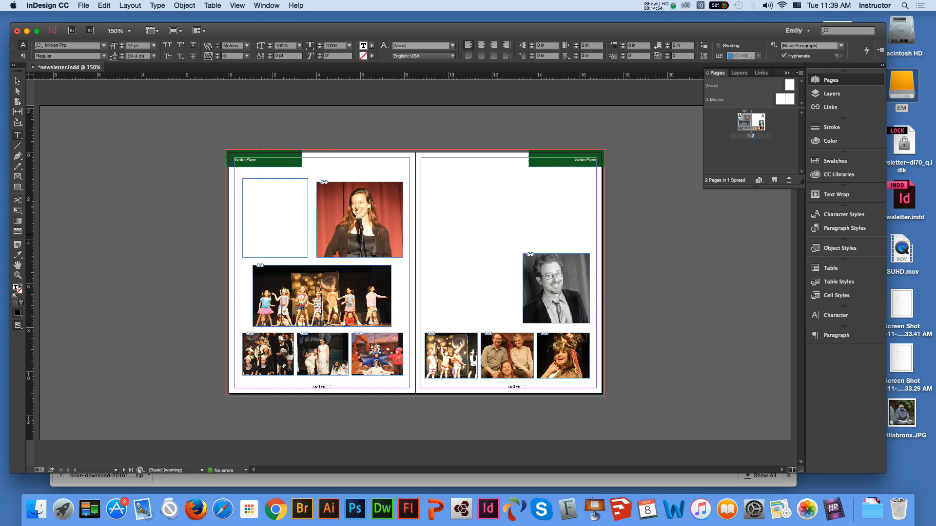
Step: Switch to Finder and open the Graden Player About Us Word file from the word document folder
{"action": "left_click_drag", "start_coordinate": [487, 30], "coordinate": [497, 198]}
{"action": "left_click", "coordinate": [506, 158]}
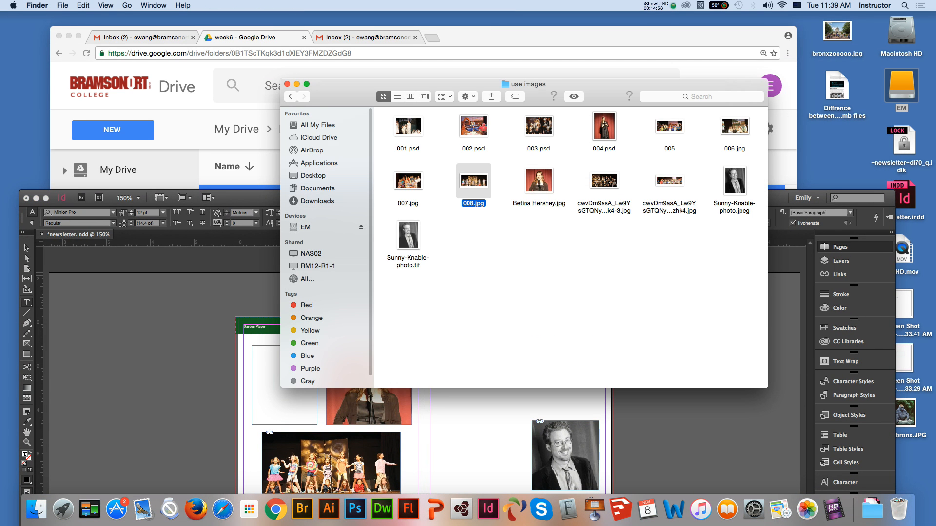
{"action": "left_click", "coordinate": [290, 97]}
{"action": "double_click", "coordinate": [473, 182]}
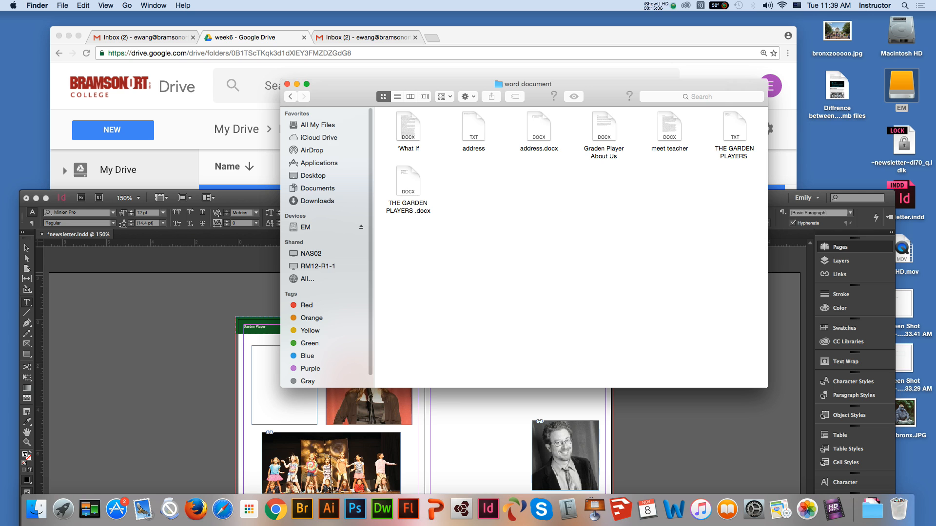
{"action": "double_click", "coordinate": [604, 127]}
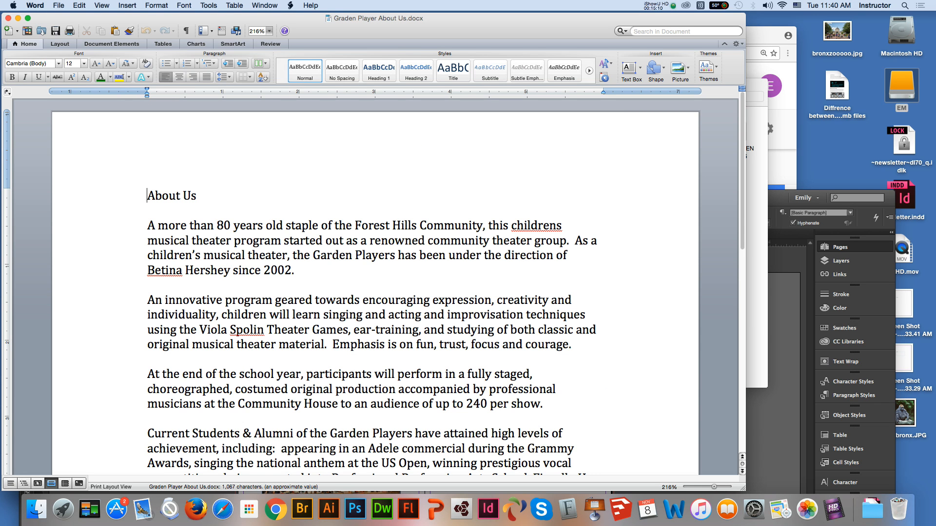
Step: Select and copy the entire About Us text, from the heading through the closing "Congrats!"
{"action": "left_click_drag", "start_coordinate": [147, 196], "coordinate": [421, 404]}
{"action": "scroll", "coordinate": [373, 284], "scroll_direction": "down", "scroll_amount": 5}
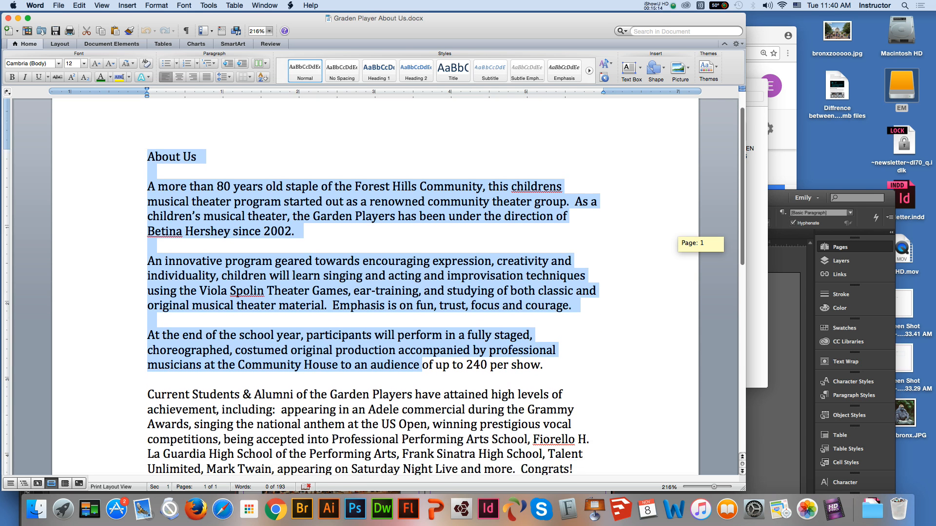
{"action": "left_click_drag", "start_coordinate": [422, 284], "coordinate": [580, 389]}
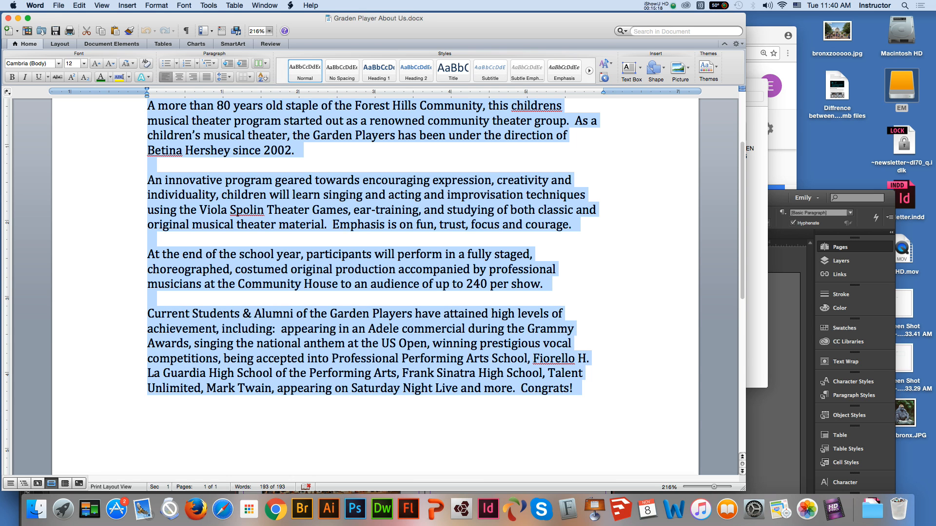
Step: Switch back to InDesign and paste the About Us text into the empty page 1 text frame
{"action": "left_click", "coordinate": [782, 198]}
{"action": "left_click_drag", "start_coordinate": [782, 198], "coordinate": [808, 74]}
{"action": "left_click", "coordinate": [104, 6]}
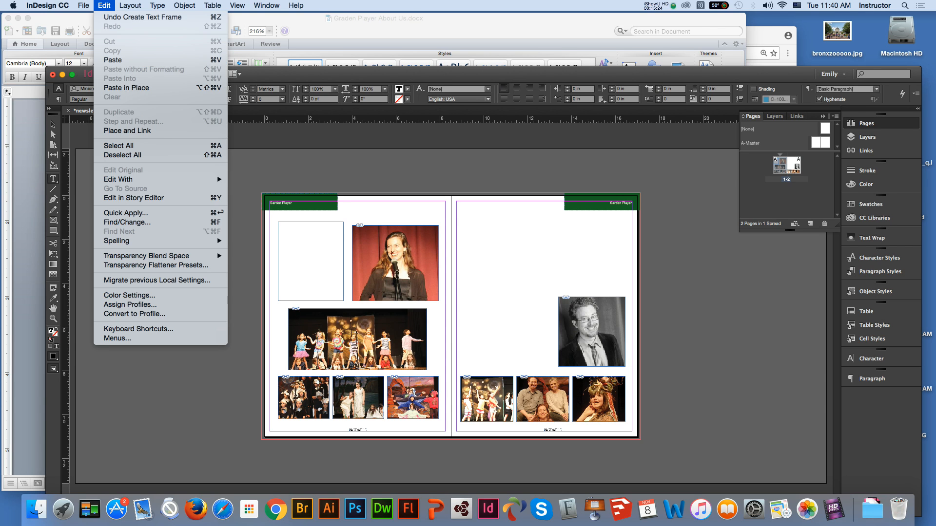
{"action": "left_click", "coordinate": [114, 59]}
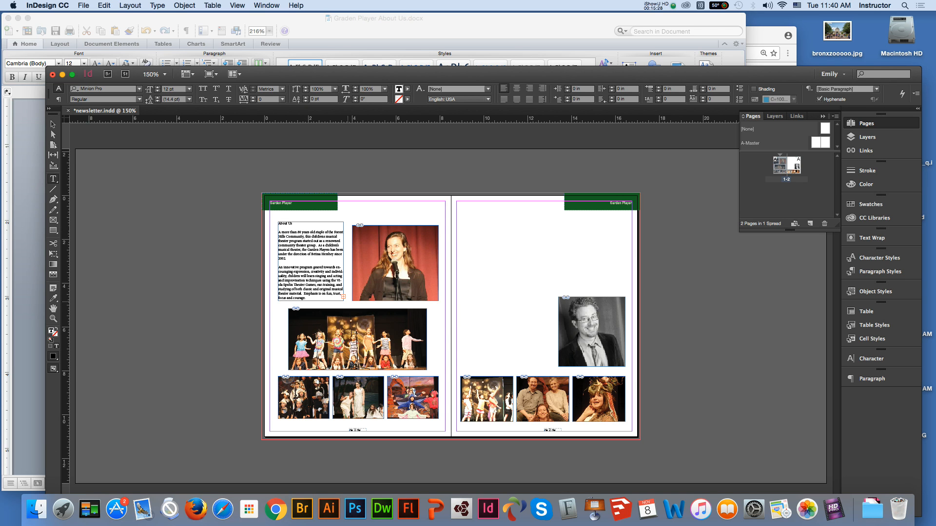
Step: Draw a text frame about 5.06 in wide and 3.67 in high on page 2, above the man's portrait
{"action": "left_click", "coordinate": [53, 318]}
{"action": "left_click_drag", "start_coordinate": [460, 74], "coordinate": [439, 35]}
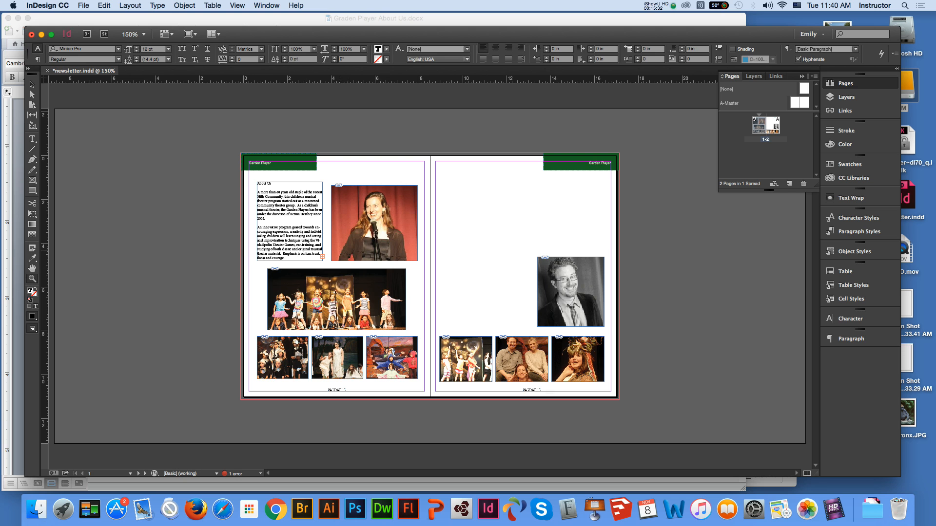
{"action": "left_click", "coordinate": [339, 259]}
{"action": "left_click", "coordinate": [464, 283]}
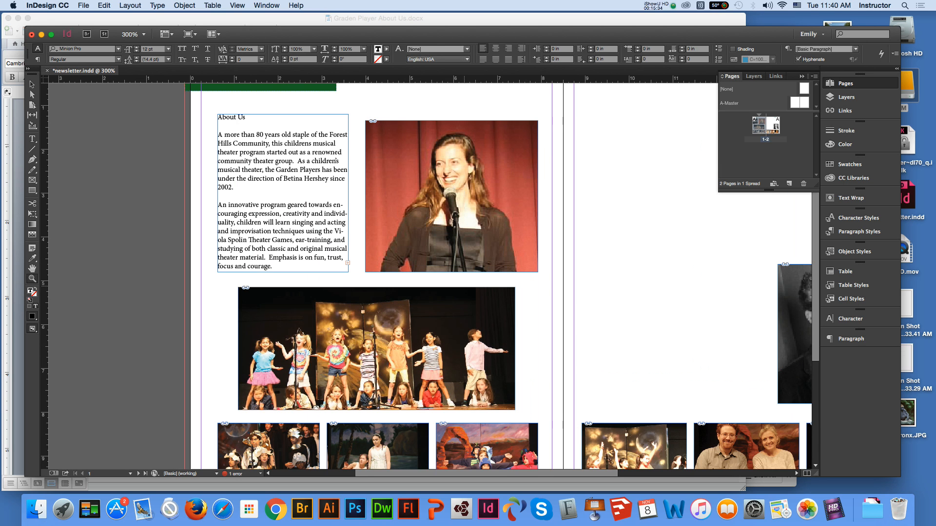
{"action": "key", "text": "v"}
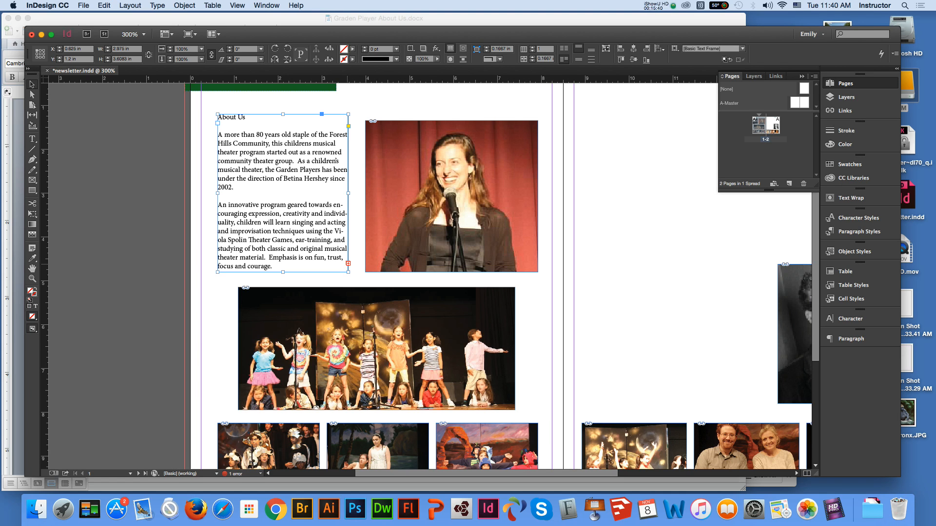
{"action": "left_click", "coordinate": [32, 269]}
{"action": "left_click_drag", "start_coordinate": [506, 232], "coordinate": [353, 256]}
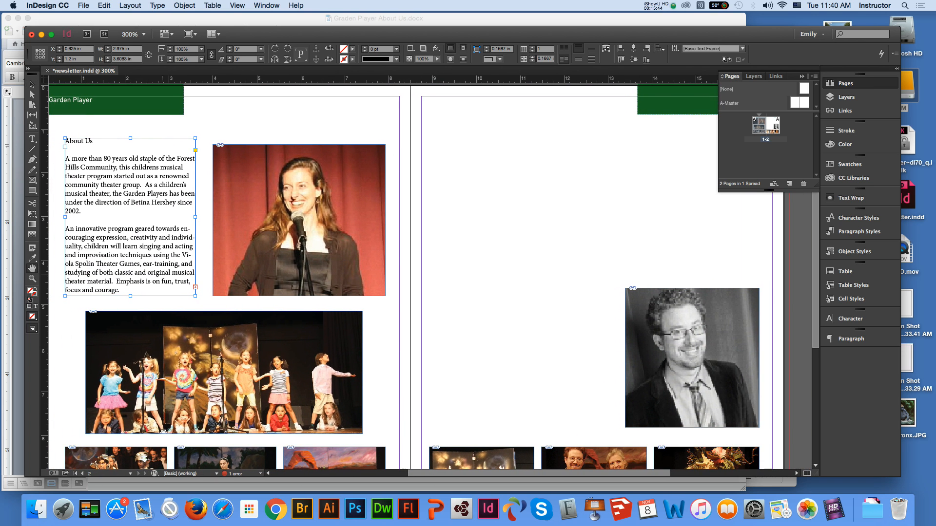
{"action": "left_click", "coordinate": [32, 139]}
{"action": "left_click_drag", "start_coordinate": [441, 115], "coordinate": [663, 276]}
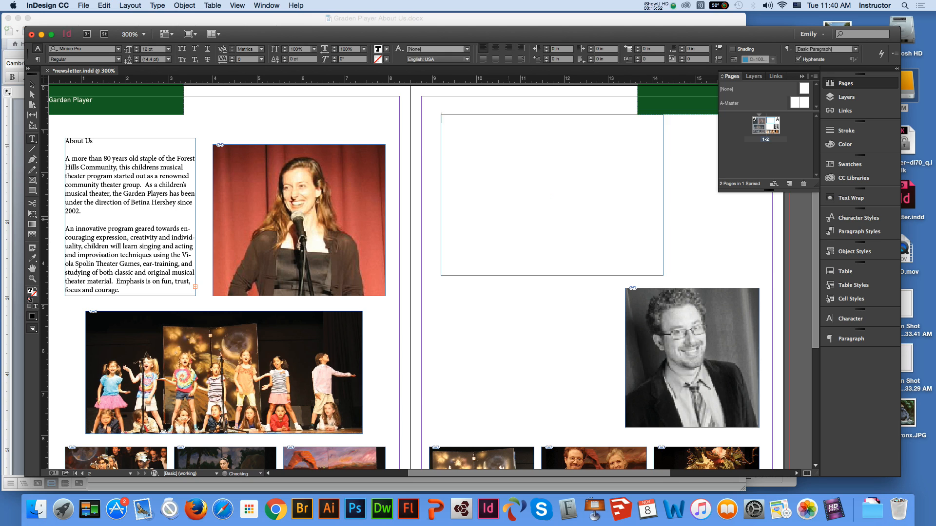
{"action": "key", "text": "Escape"}
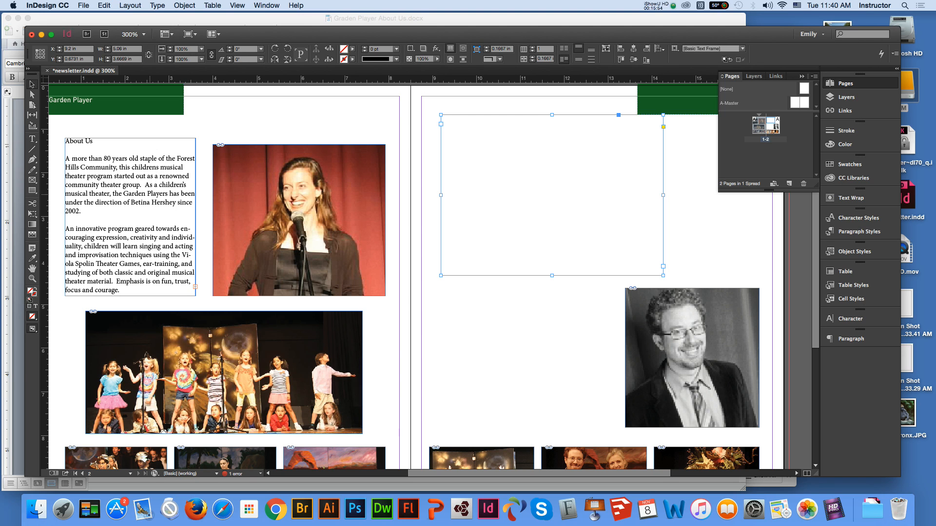
Step: Thread the overset text from the page 1 About Us frame into the new frame on page 2
{"action": "left_click", "coordinate": [166, 217], "text": "shift"}
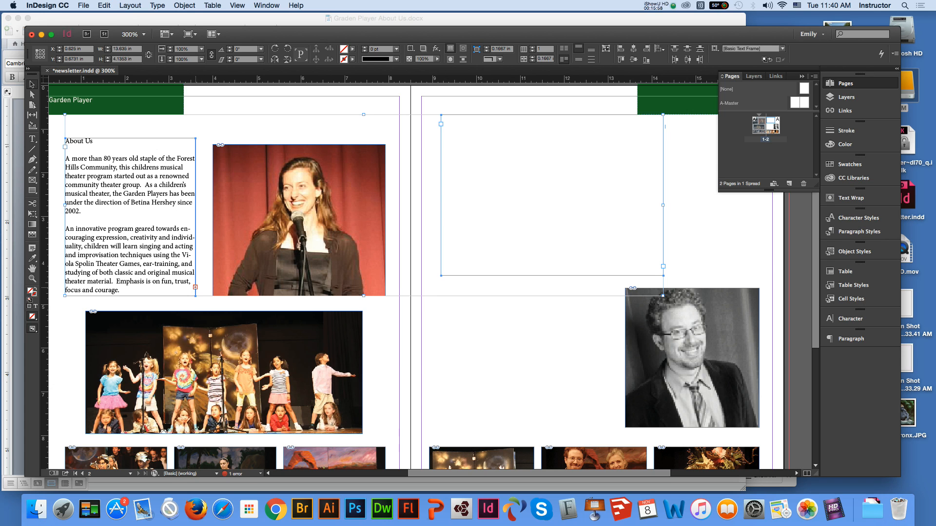
{"action": "left_click", "coordinate": [194, 287]}
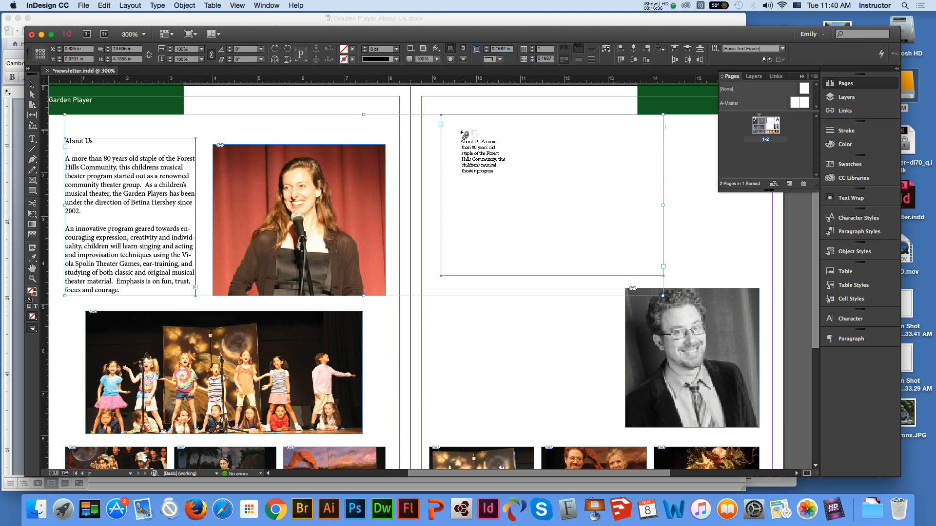
{"action": "left_click", "coordinate": [458, 127]}
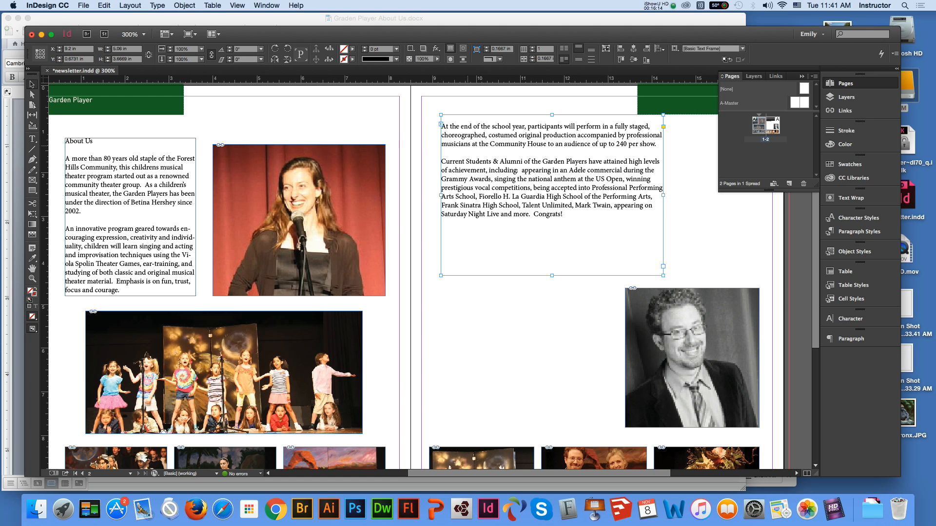
Step: Narrow the page 2 text frame to end just before the portrait's left edge, keeping it tall enough for all the text
{"action": "left_click_drag", "start_coordinate": [663, 195], "coordinate": [596, 195]}
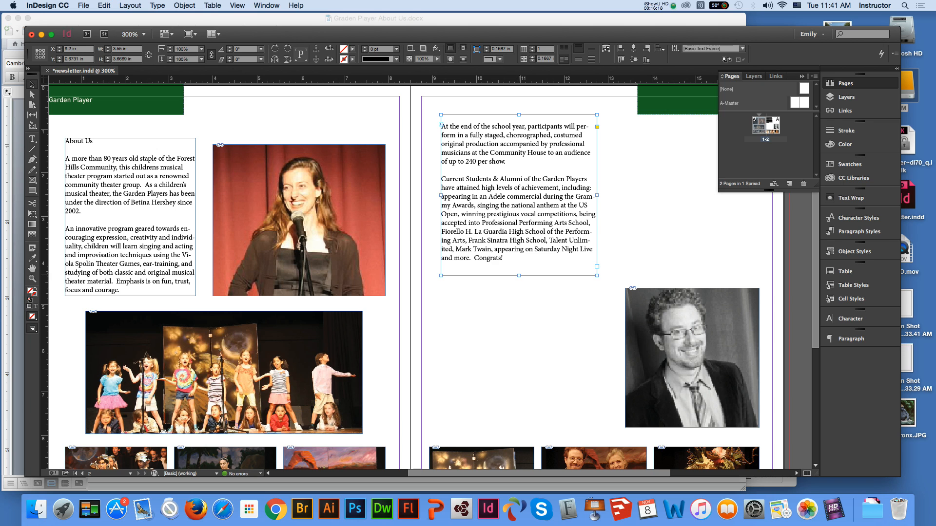
{"action": "left_click_drag", "start_coordinate": [519, 275], "coordinate": [519, 234]}
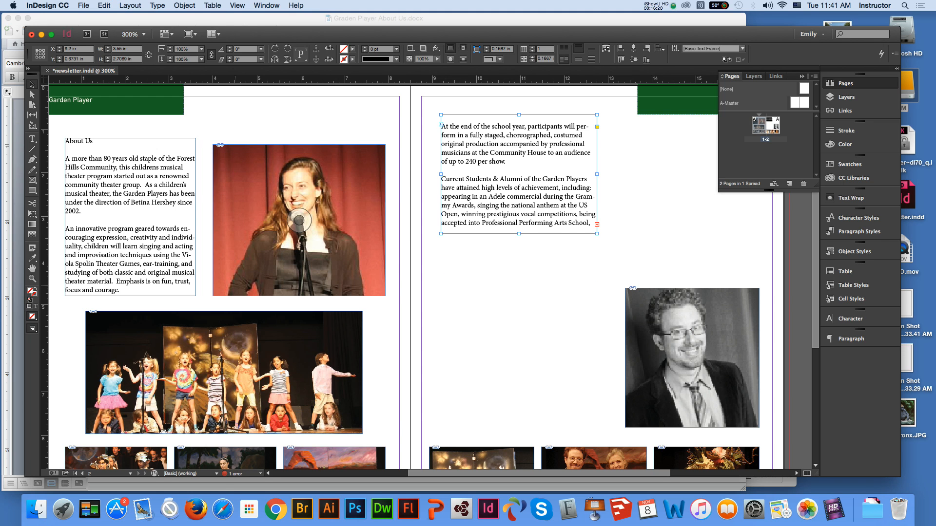
{"action": "left_click_drag", "start_coordinate": [597, 234], "coordinate": [604, 273]}
{"action": "mouse_move", "coordinate": [604, 194]}
{"action": "left_mouse_down"}
{"action": "mouse_move", "coordinate": [631, 193]}
{"action": "mouse_move", "coordinate": [622, 193]}
{"action": "left_mouse_up"}
{"action": "left_click", "coordinate": [564, 307]}
Step: Resize the page 1 About Us text frame to about 3.05 in wide and 3.43 in high
{"action": "left_click", "coordinate": [90, 159]}
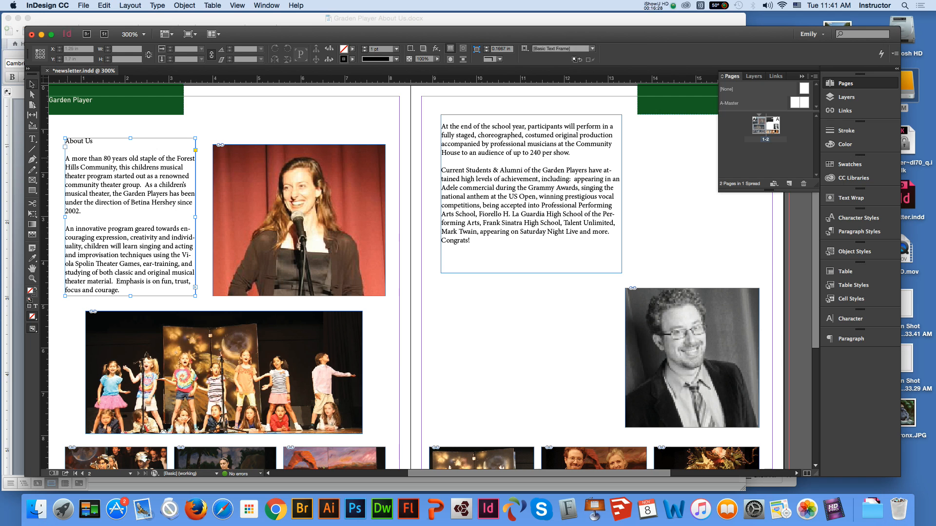
{"action": "key", "text": "t"}
{"action": "key", "text": "v"}
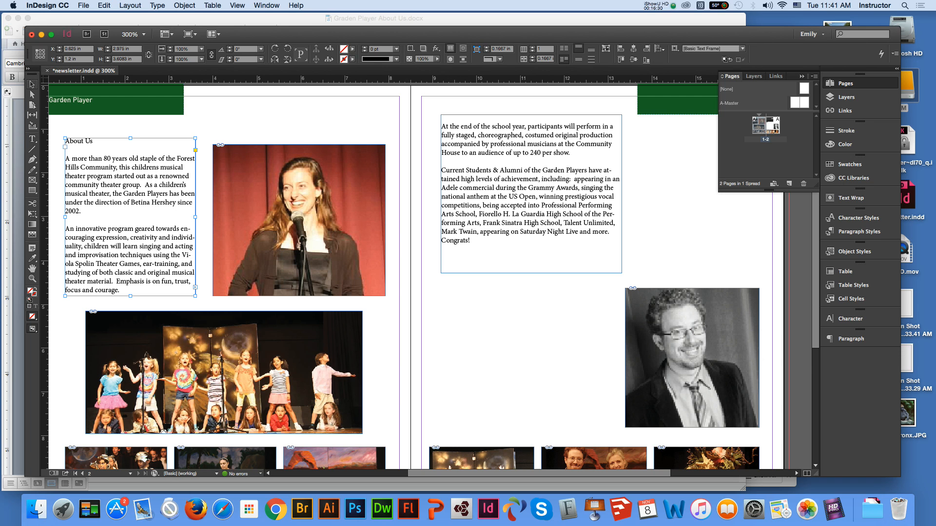
{"action": "left_click_drag", "start_coordinate": [130, 296], "coordinate": [130, 288]}
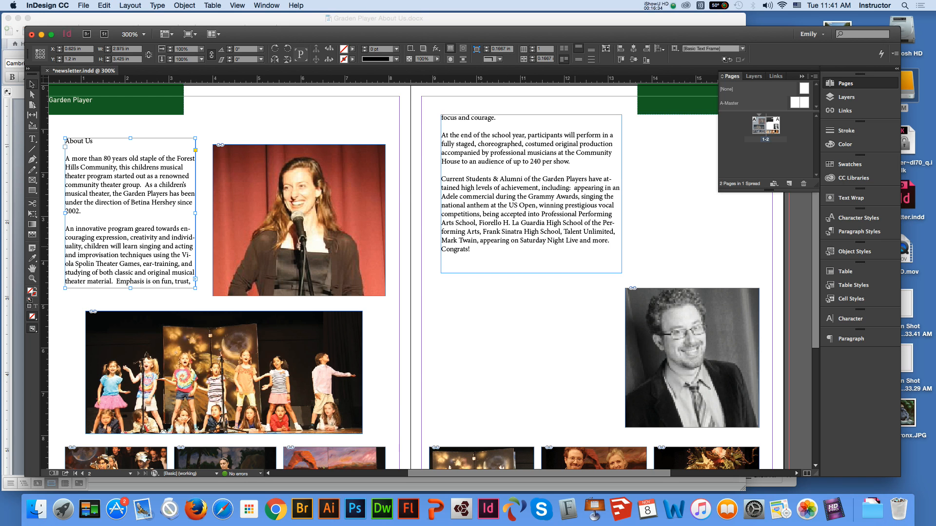
{"action": "left_click_drag", "start_coordinate": [195, 213], "coordinate": [199, 213]}
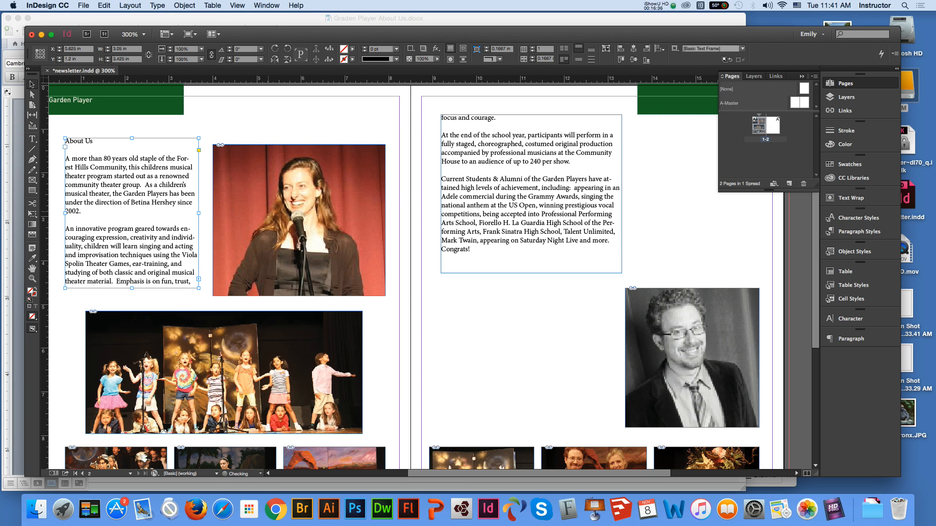
Step: Show the text threads to check the link between the page 1 and page 2 frames, and hide them again
{"action": "key", "text": "t"}
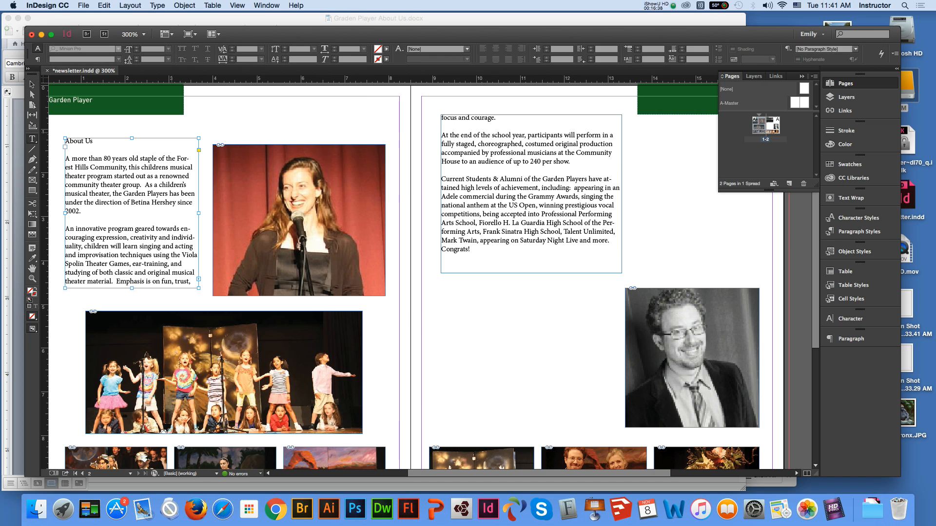
{"action": "left_click", "coordinate": [237, 5]}
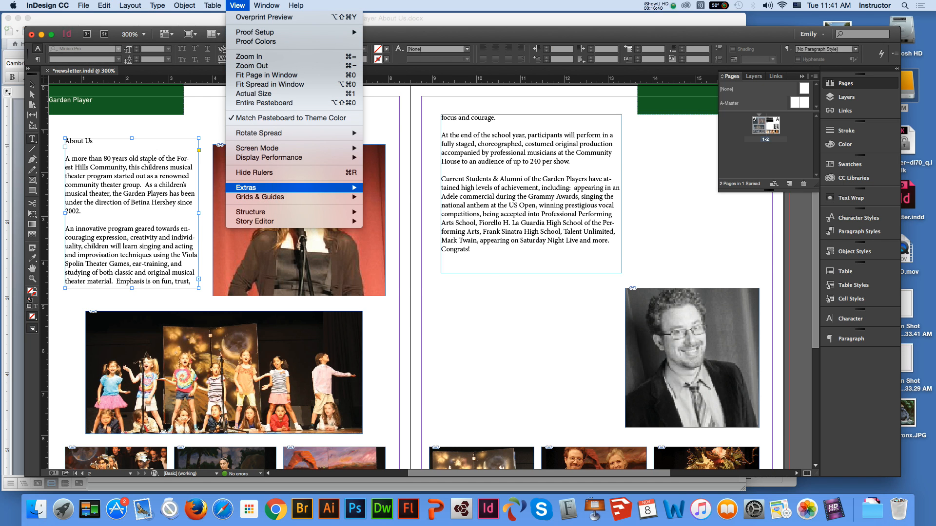
{"action": "mouse_move", "coordinate": [273, 188]}
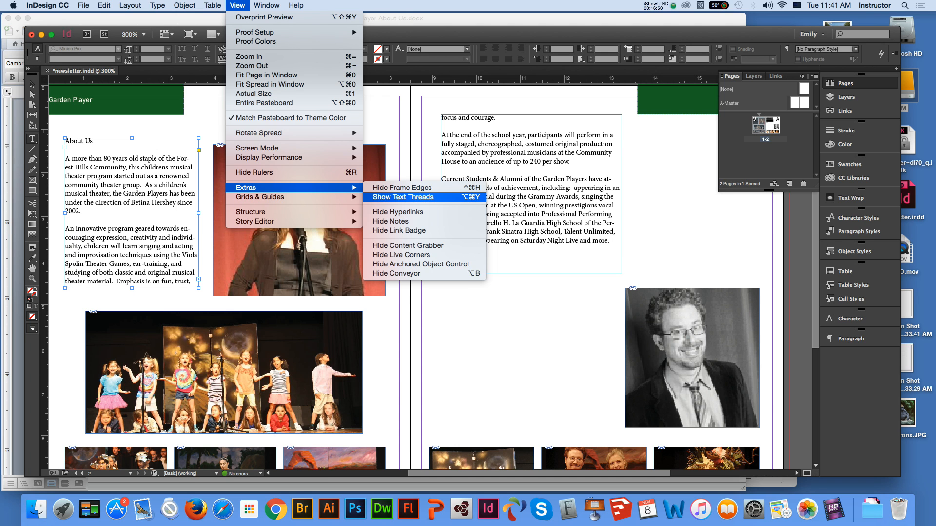
{"action": "left_click", "coordinate": [403, 197]}
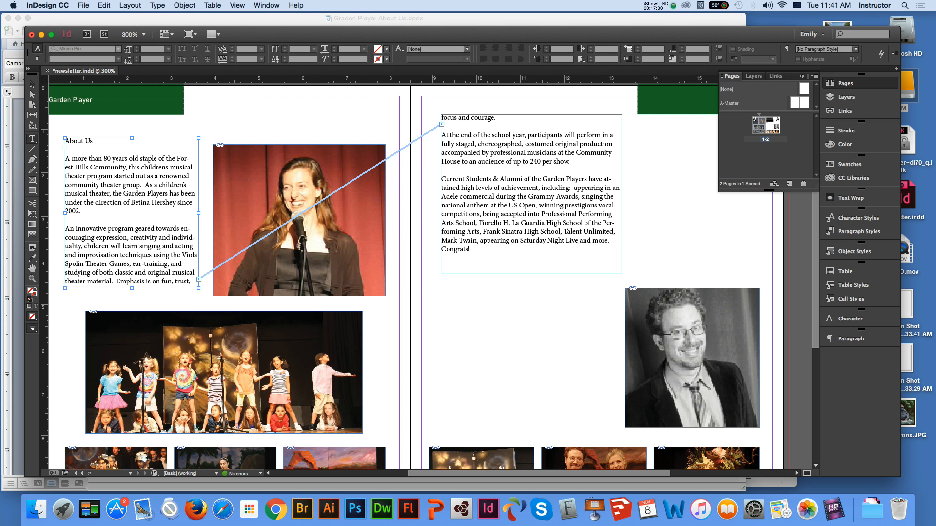
{"action": "left_click", "coordinate": [238, 5]}
{"action": "mouse_move", "coordinate": [292, 187]}
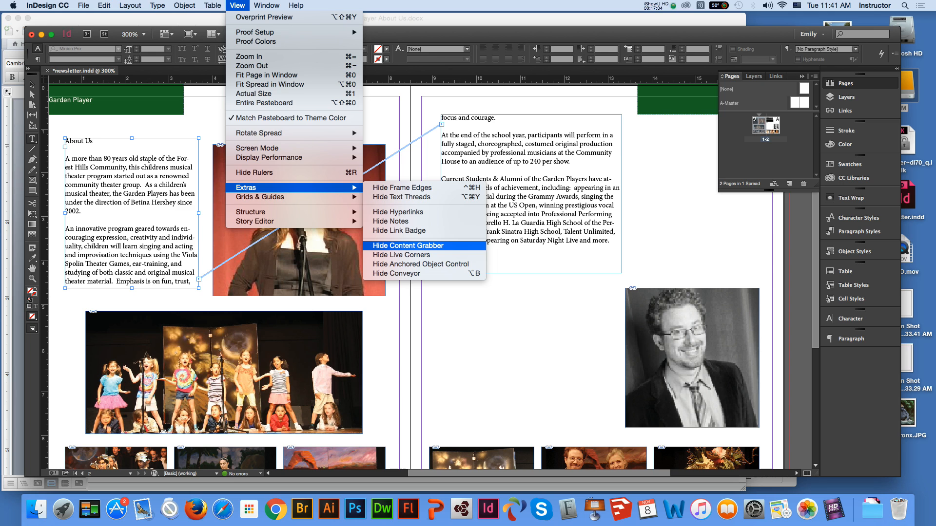
{"action": "left_click", "coordinate": [402, 197]}
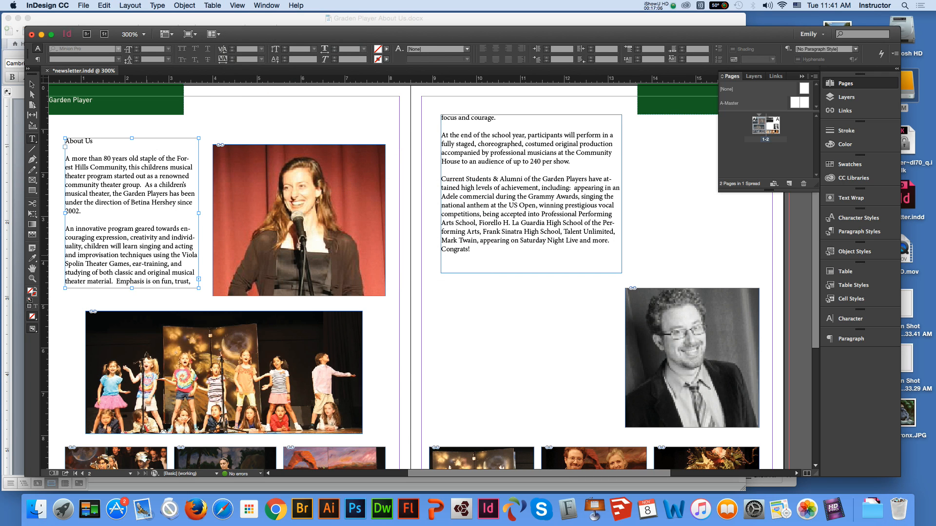
Step: Set the font of the "About Us" heading on page 1 to Krungthep
{"action": "left_click_drag", "start_coordinate": [97, 142], "coordinate": [63, 143]}
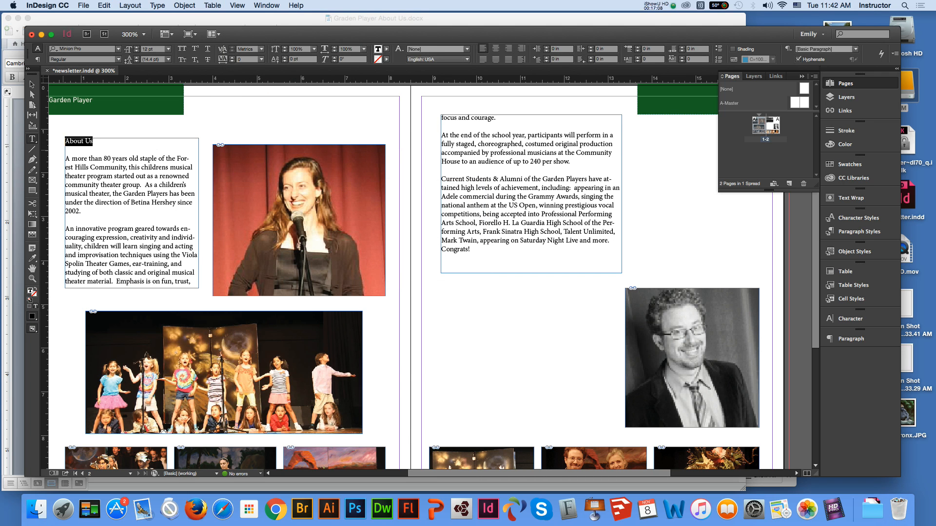
{"action": "left_click", "coordinate": [118, 48]}
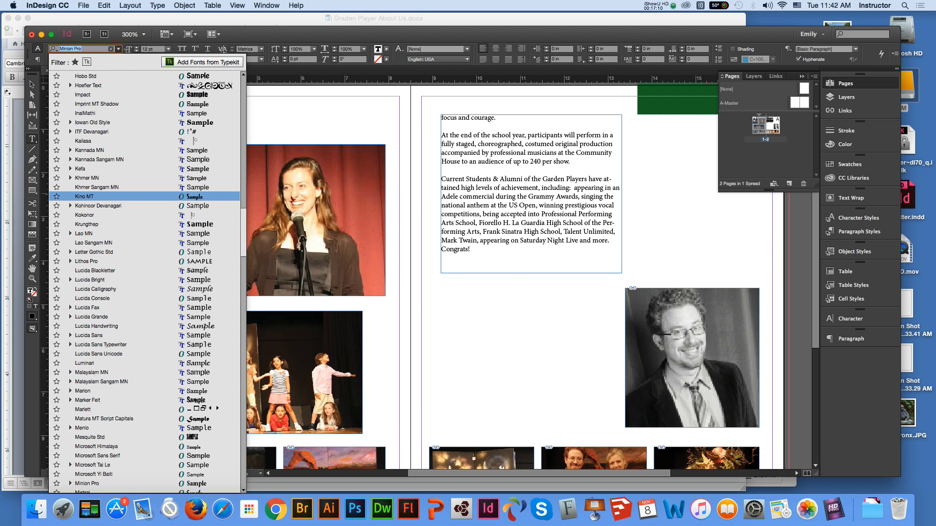
{"action": "scroll", "coordinate": [97, 185], "scroll_direction": "up", "scroll_amount": 20}
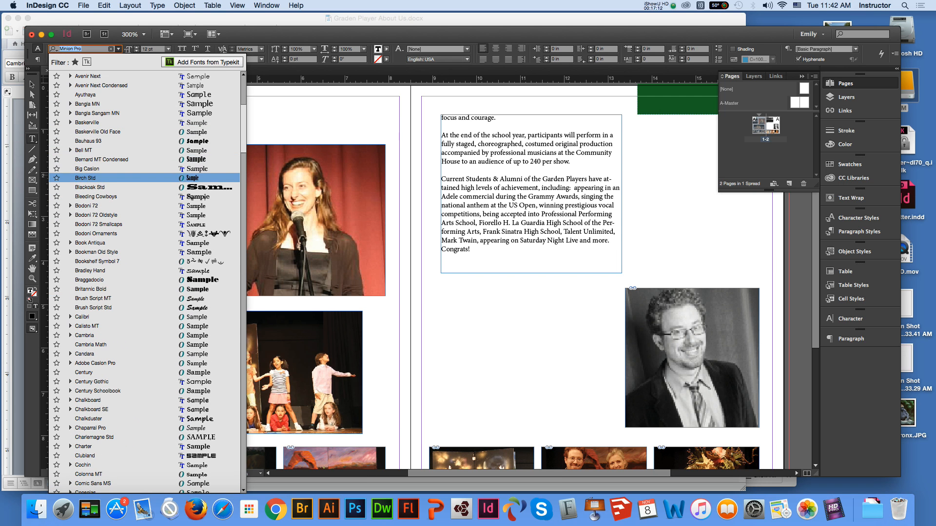
{"action": "scroll", "coordinate": [144, 283], "scroll_direction": "up", "scroll_amount": 8}
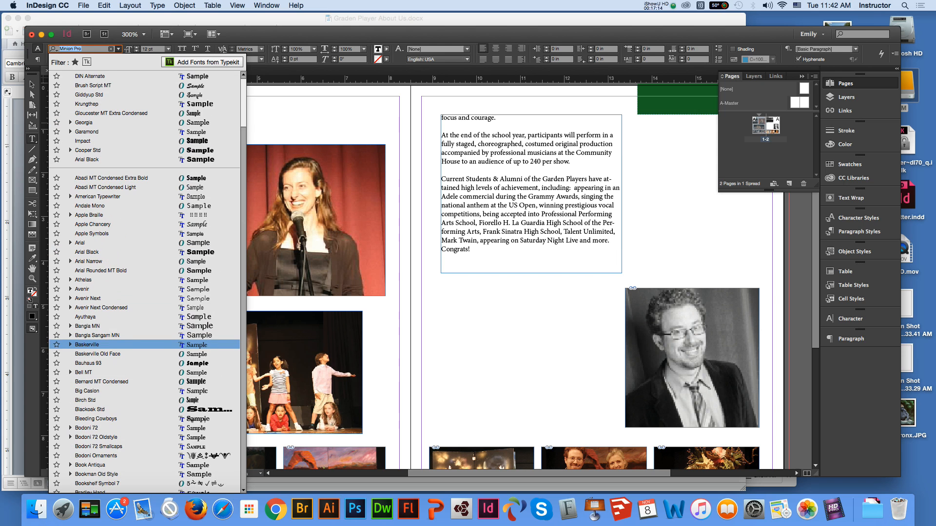
{"action": "left_click", "coordinate": [88, 103]}
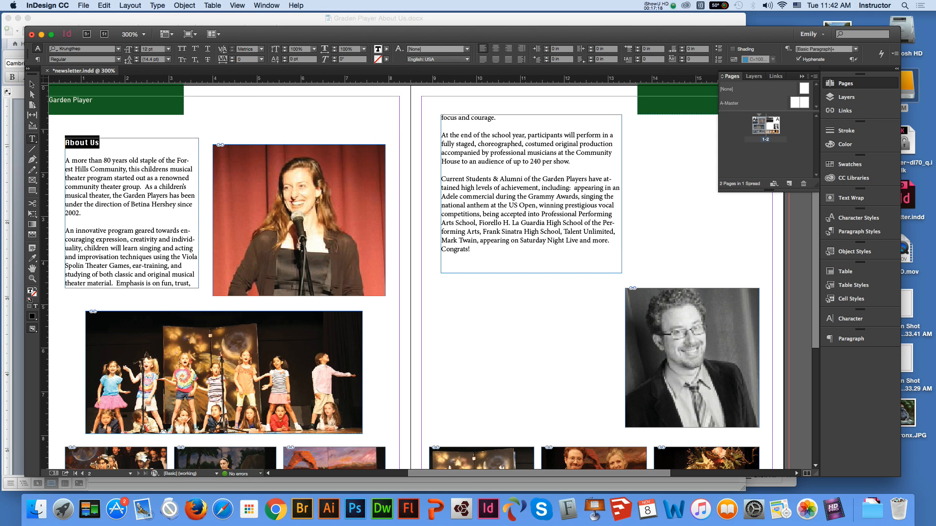
Step: Set the page 1 "About Us" heading to 18 pt and color it dark green C=75 M=5 Y=100 K=49
{"action": "left_click", "coordinate": [169, 49]}
{"action": "left_click", "coordinate": [157, 139]}
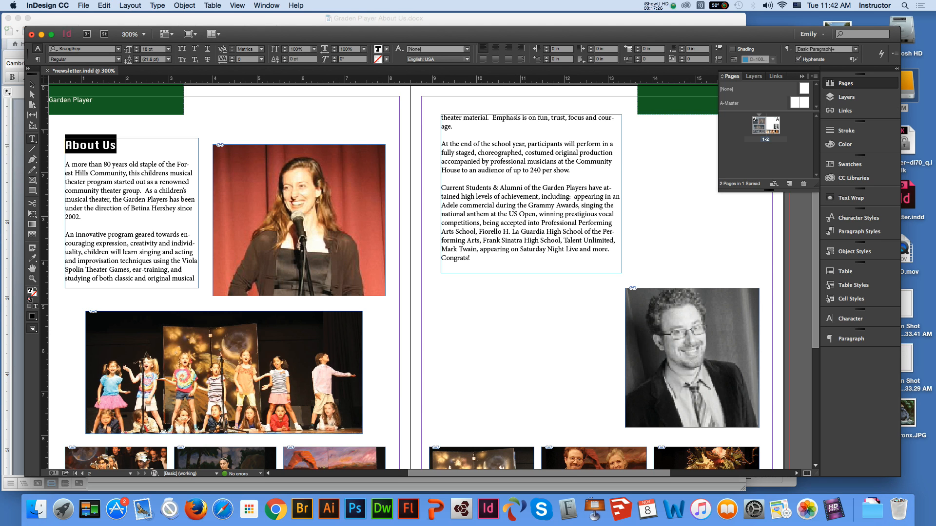
{"action": "left_click", "coordinate": [386, 50]}
{"action": "left_click_drag", "start_coordinate": [386, 100], "coordinate": [386, 115]}
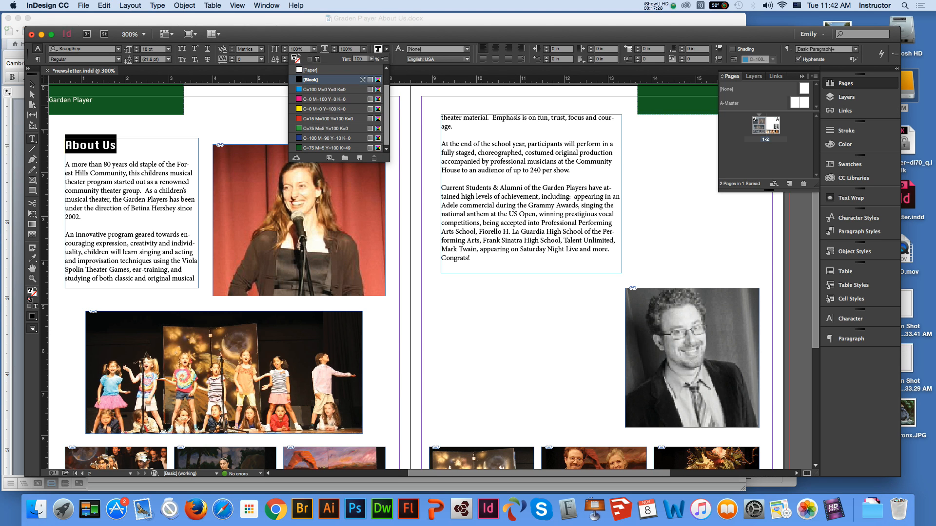
{"action": "left_click", "coordinate": [327, 148]}
{"action": "left_click", "coordinate": [32, 84]}
{"action": "left_click", "coordinate": [222, 106]}
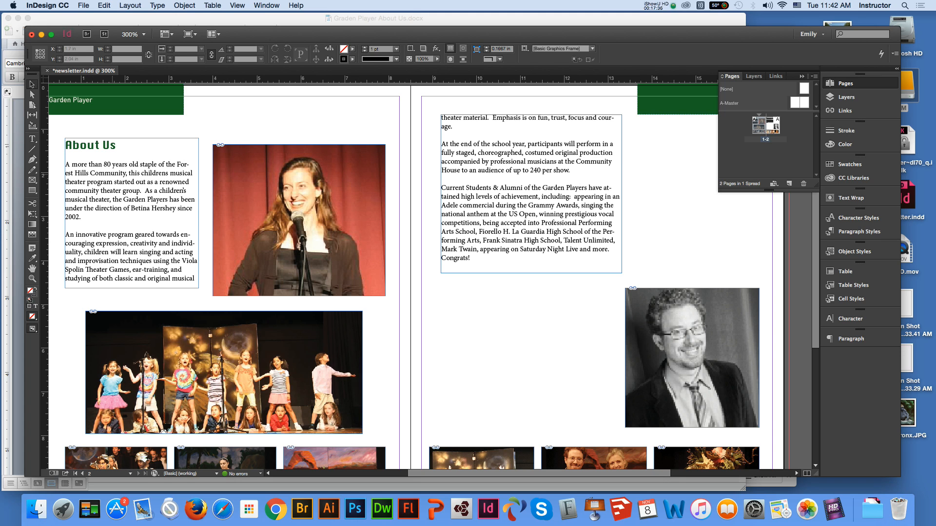
Step: Give the first and second body paragraphs on page 1 a first-line left indent of 0.125 in
{"action": "left_click", "coordinate": [32, 269]}
{"action": "key", "text": "t"}
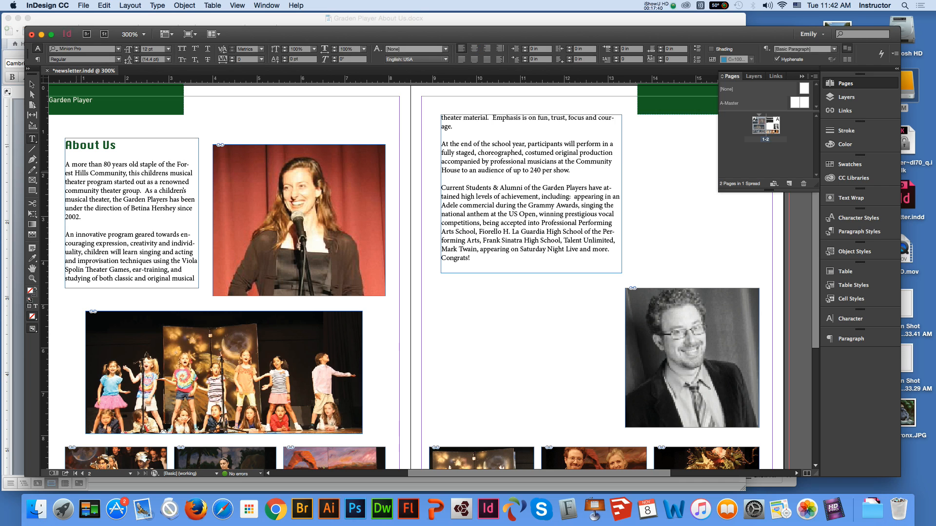
{"action": "left_click", "coordinate": [66, 167]}
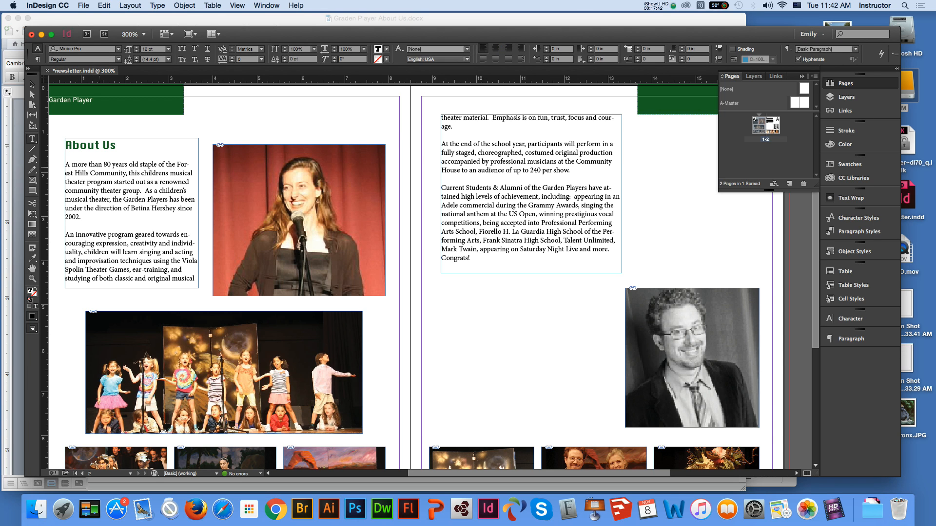
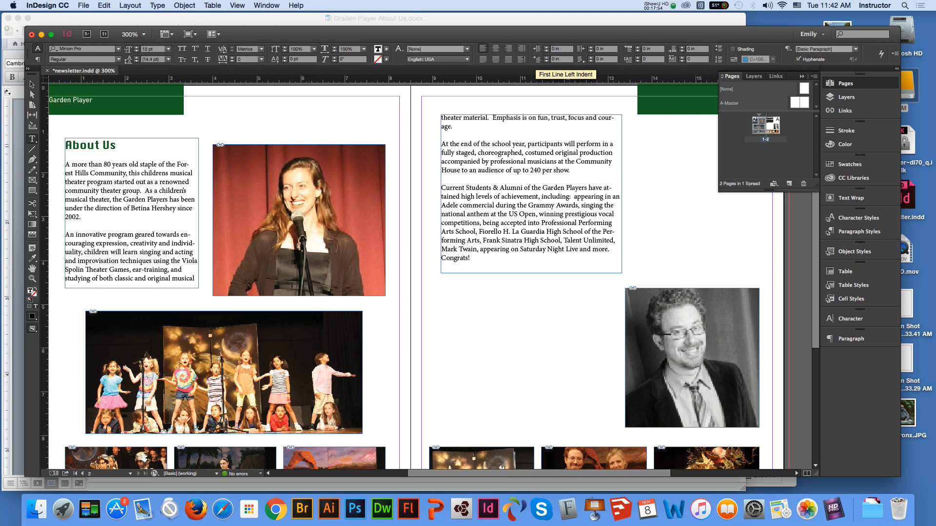
{"action": "left_click", "coordinate": [546, 58]}
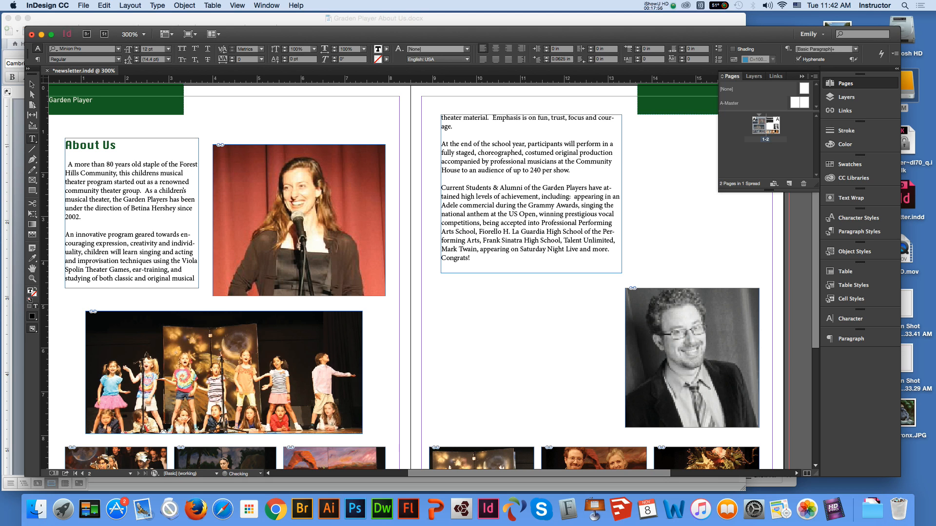
{"action": "left_click", "coordinate": [546, 57]}
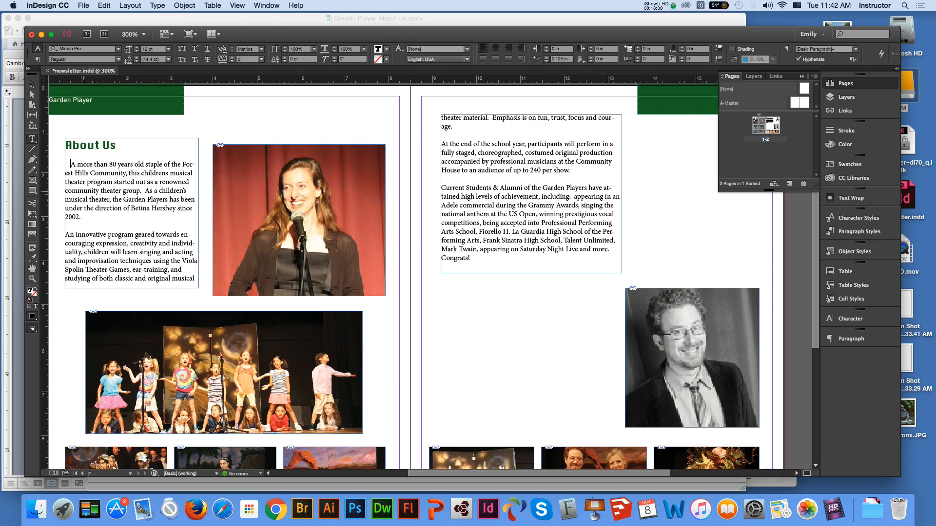
{"action": "left_click", "coordinate": [66, 236]}
{"action": "left_click", "coordinate": [546, 57]}
{"action": "left_click", "coordinate": [547, 57]}
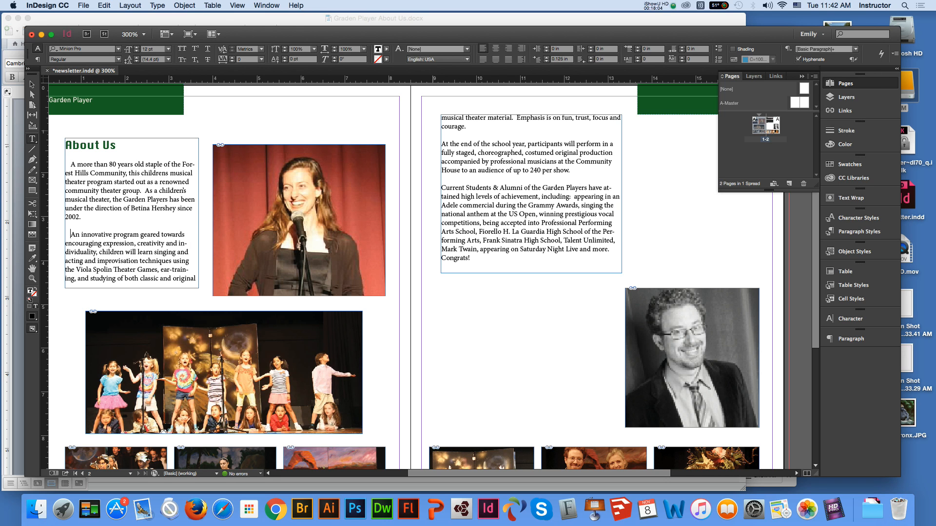
Step: Apply a 0.125 in first-line left indent to the page 2 paragraphs starting "At the end" and "Current Students"
{"action": "left_click", "coordinate": [442, 145]}
{"action": "left_click", "coordinate": [546, 57]}
{"action": "left_click", "coordinate": [546, 57]}
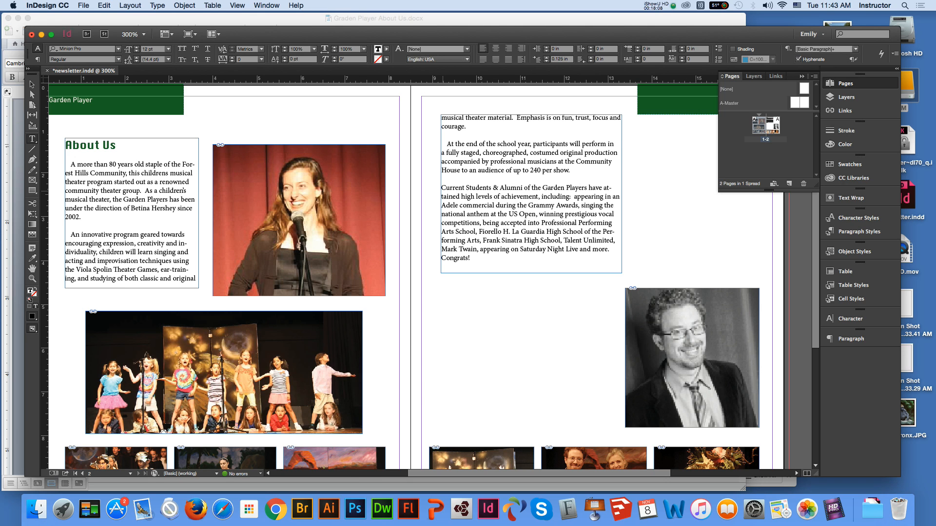
{"action": "left_click", "coordinate": [442, 188]}
{"action": "left_click", "coordinate": [546, 57]}
{"action": "left_click", "coordinate": [547, 57]}
{"action": "left_click", "coordinate": [32, 84]}
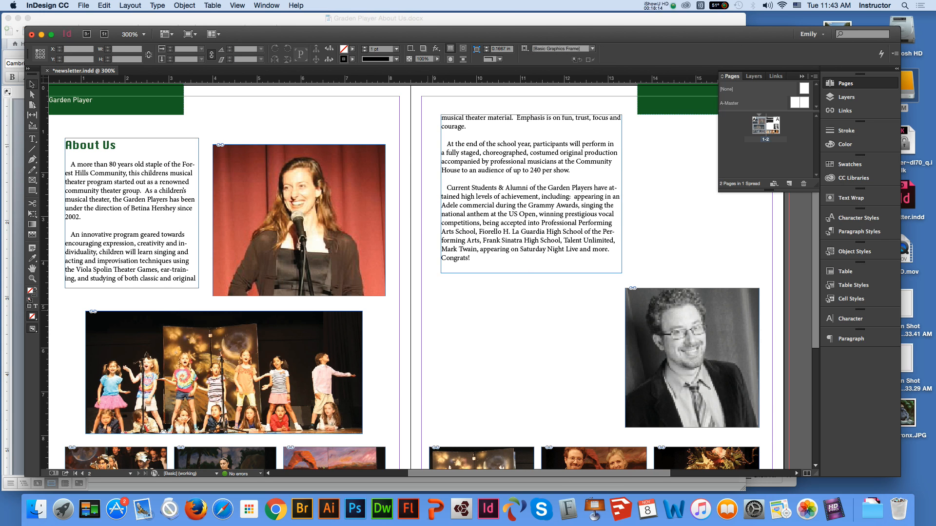
Step: Draw a rectangular picture frame about 2.45 in wide and 2.47 in high above the portrait on page 2
{"action": "key", "text": "super+minus"}
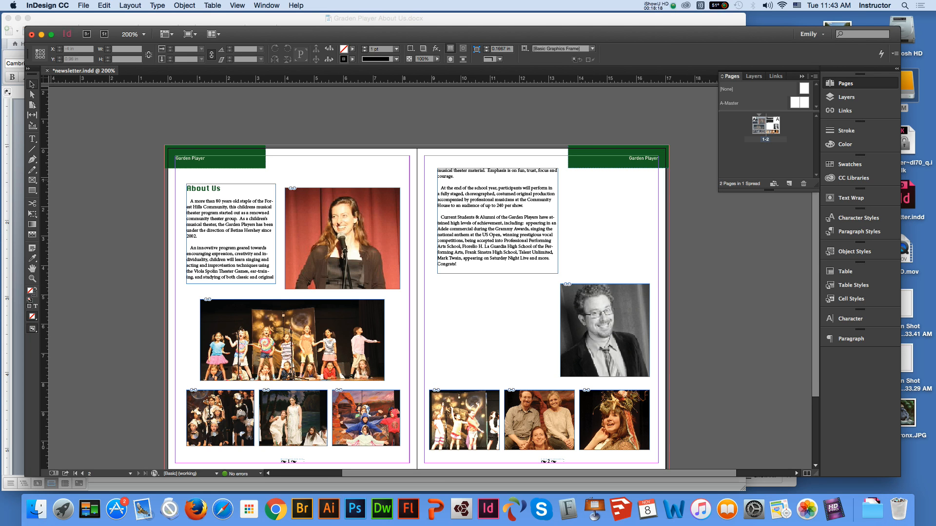
{"action": "left_click", "coordinate": [32, 181]}
{"action": "left_click_drag", "start_coordinate": [574, 188], "coordinate": [646, 261]}
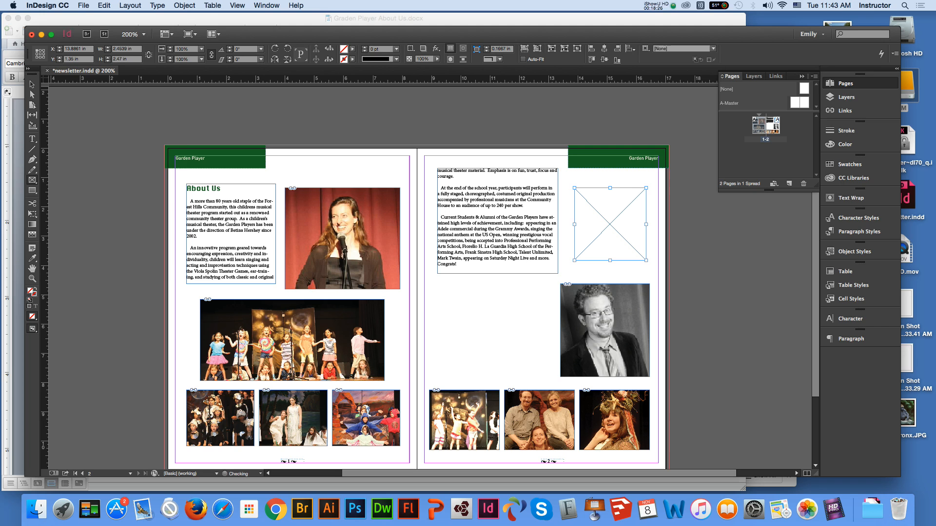
Step: Place garden_player_logo.ai from the ai file folder into the new picture frame, keeping the default import options
{"action": "left_click", "coordinate": [83, 5]}
{"action": "left_click", "coordinate": [98, 130]}
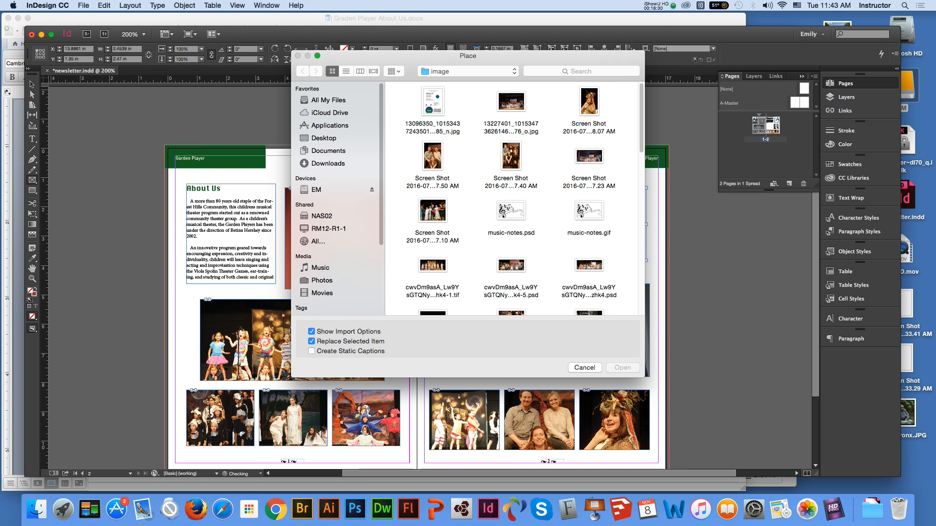
{"action": "left_click", "coordinate": [468, 71]}
{"action": "left_click", "coordinate": [480, 83]}
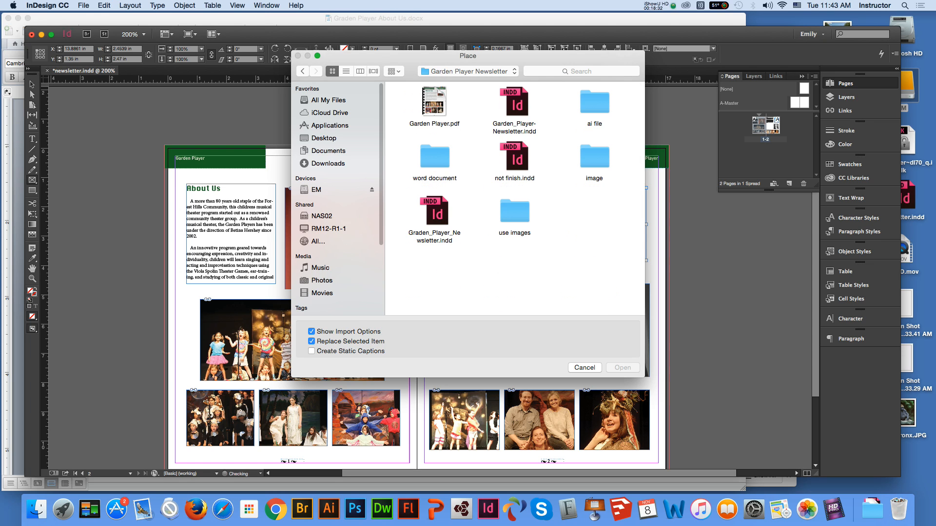
{"action": "double_click", "coordinate": [594, 103]}
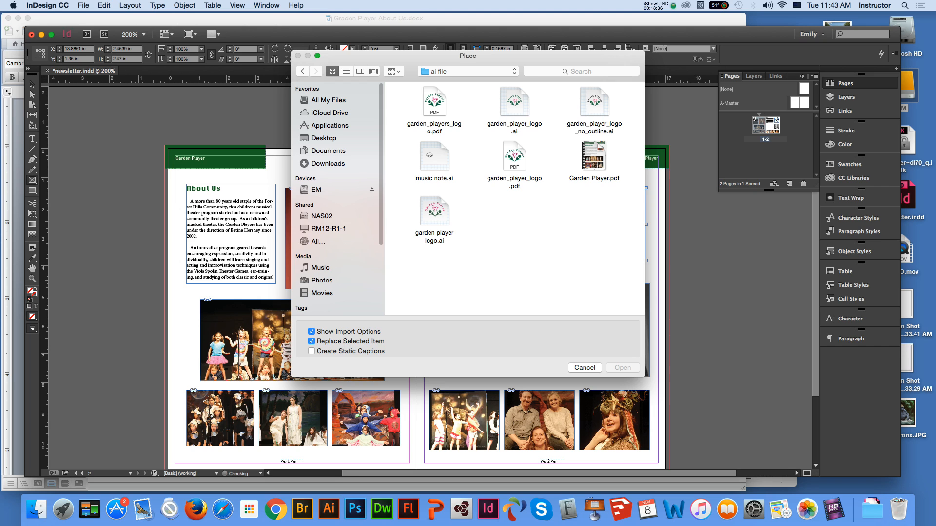
{"action": "left_click", "coordinate": [514, 103]}
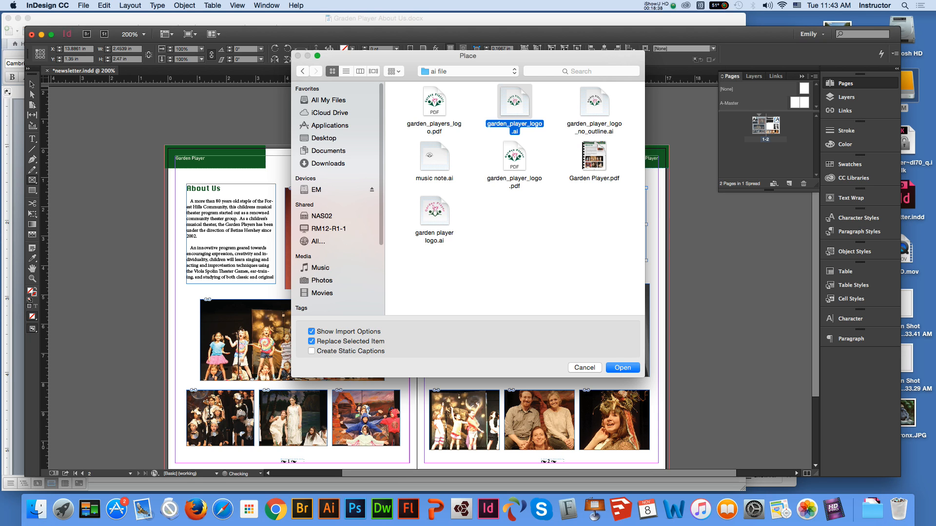
{"action": "left_click", "coordinate": [623, 368]}
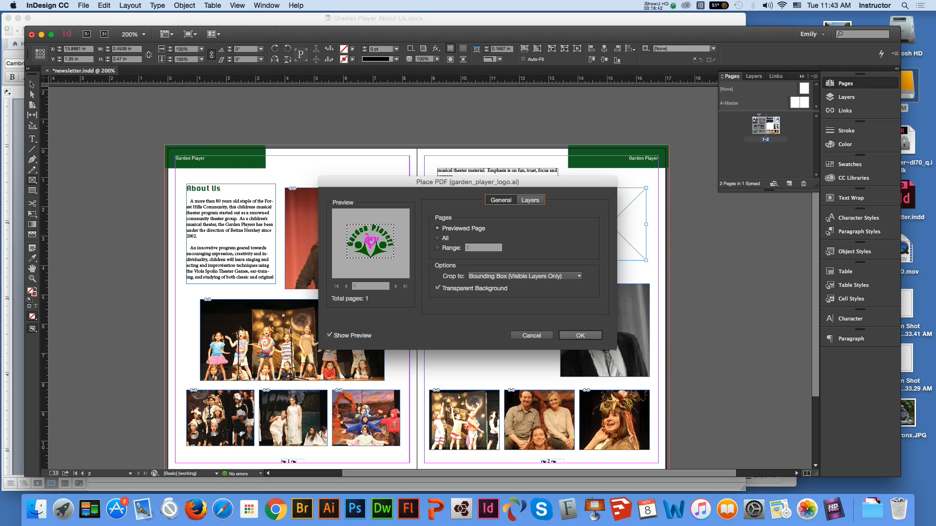
{"action": "key", "text": "Return"}
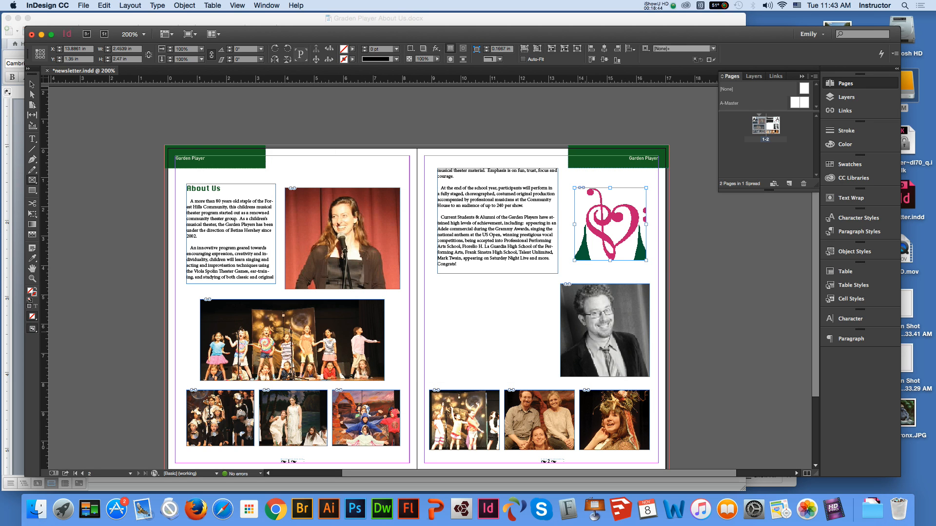
Step: Turn on Auto-Fit for the logo frame, fit the whole logo proportionally inside it, and deselect it
{"action": "left_click", "coordinate": [524, 59]}
{"action": "left_click", "coordinate": [537, 49]}
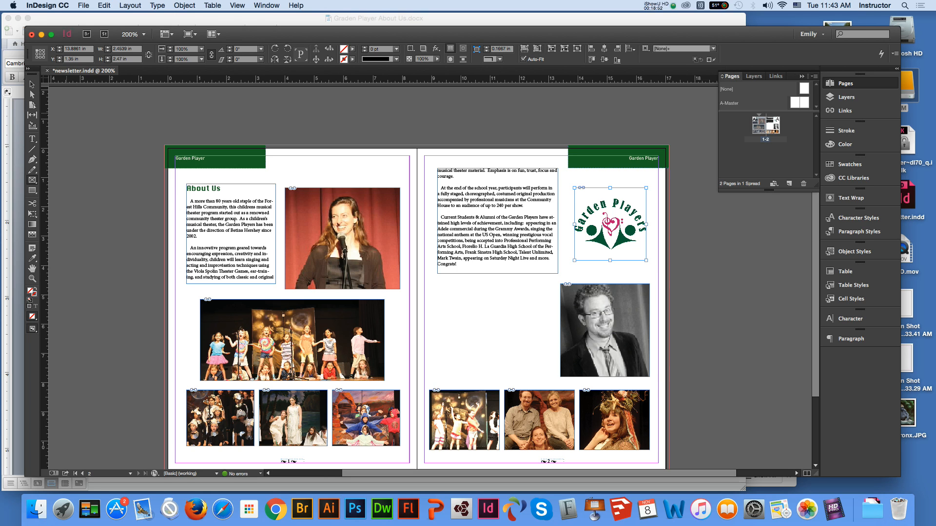
{"action": "left_click", "coordinate": [32, 84]}
{"action": "left_click", "coordinate": [306, 127]}
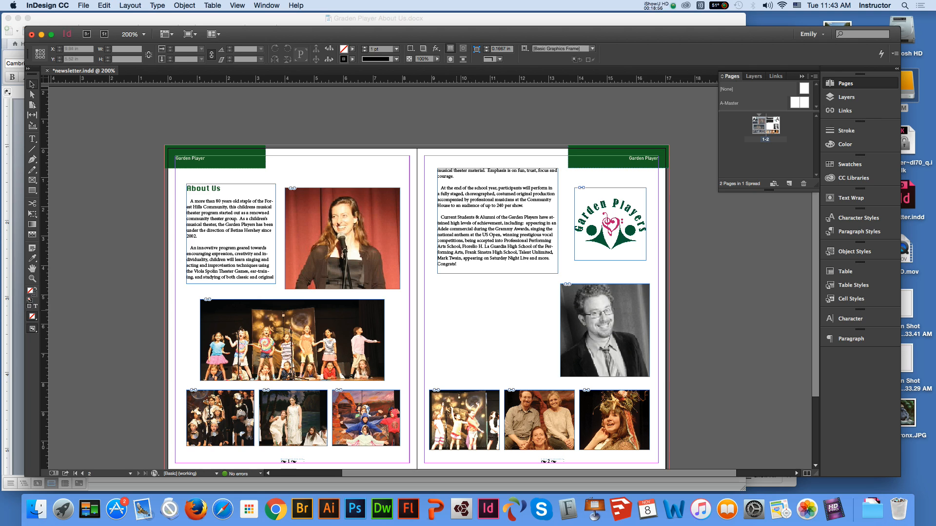
Step: Draw an empty text frame about 3.88 in wide and 2.8 in high beside the portrait on page 2
{"action": "key", "text": "t"}
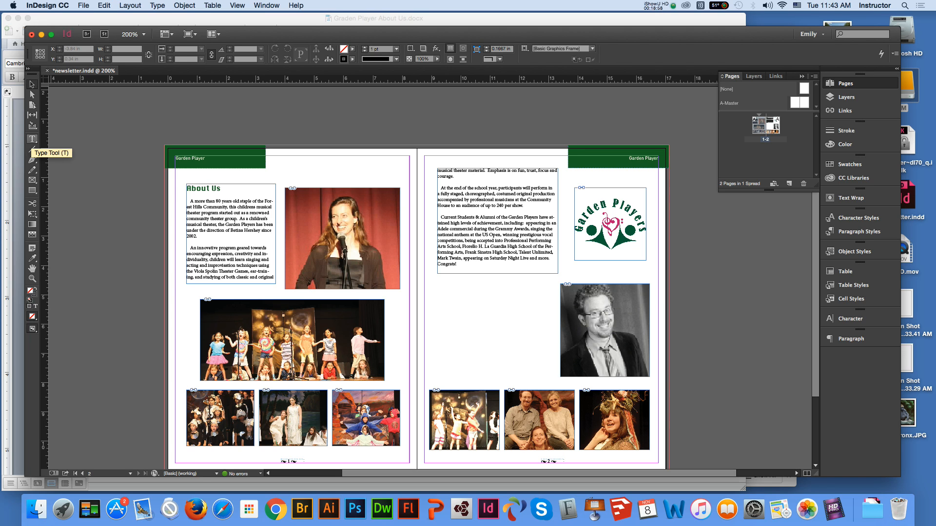
{"action": "left_click", "coordinate": [32, 139]}
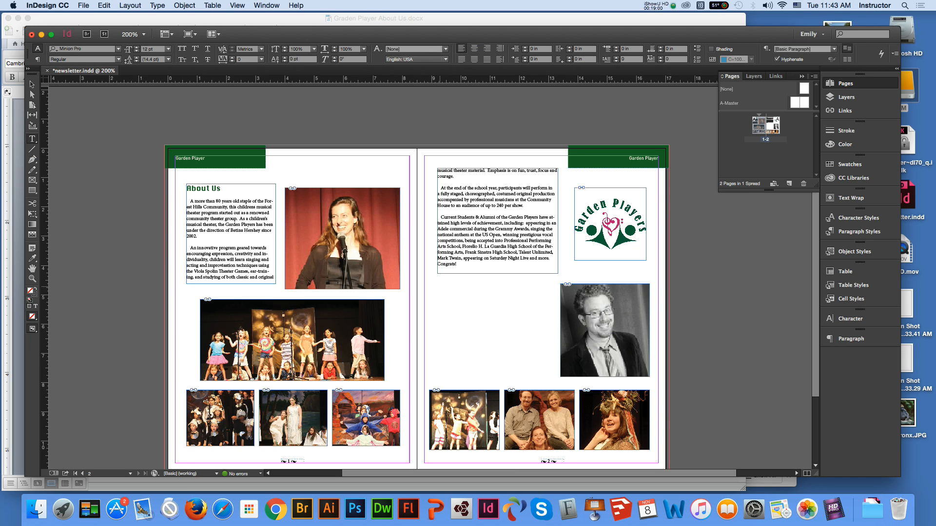
{"action": "left_click_drag", "start_coordinate": [439, 284], "coordinate": [552, 365]}
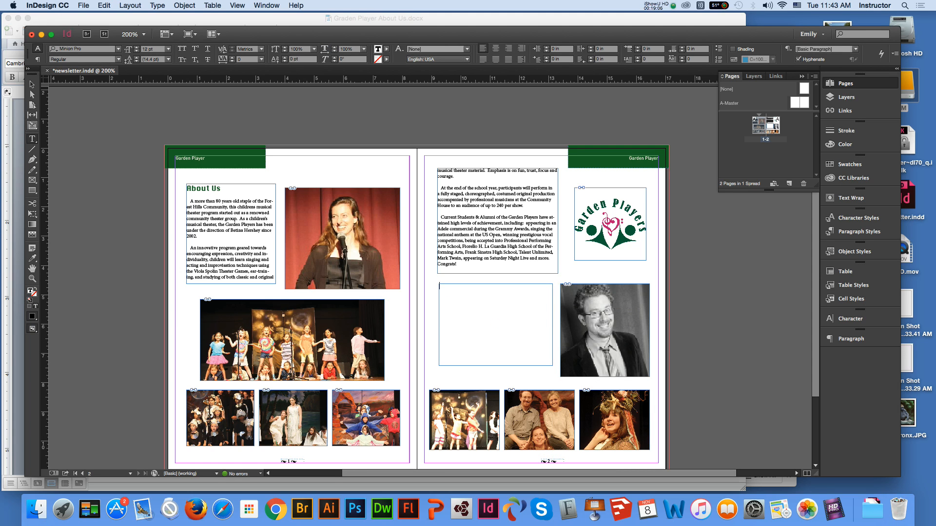
{"action": "key", "text": "Escape"}
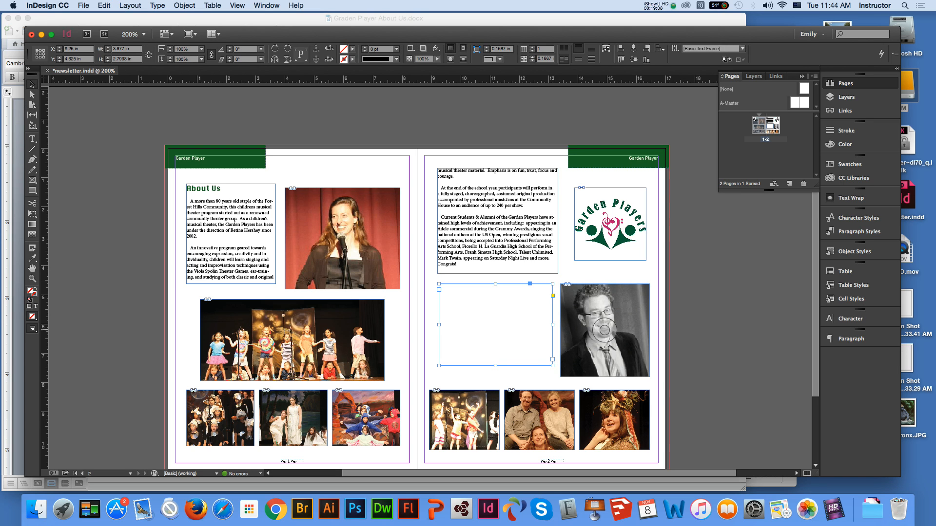
Step: Fill the new text frame with dark green C=75 M=5 Y=100 K=49 and set its opacity to 10%
{"action": "left_click", "coordinate": [352, 48]}
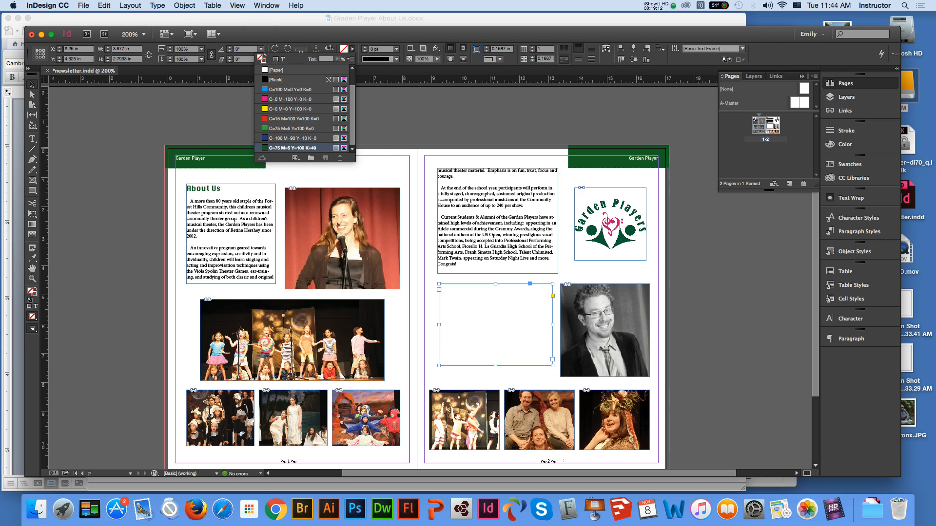
{"action": "left_click", "coordinate": [293, 147]}
{"action": "key", "text": "Escape"}
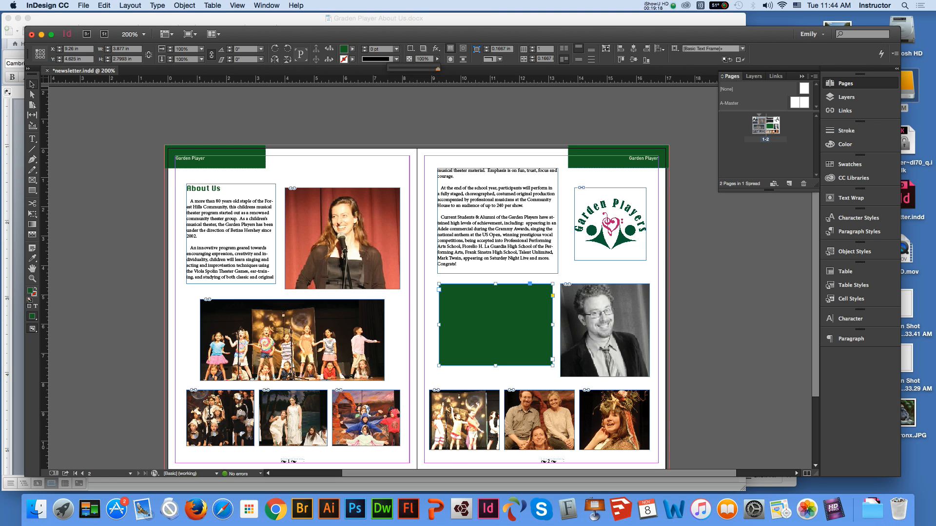
{"action": "left_click", "coordinate": [418, 59]}
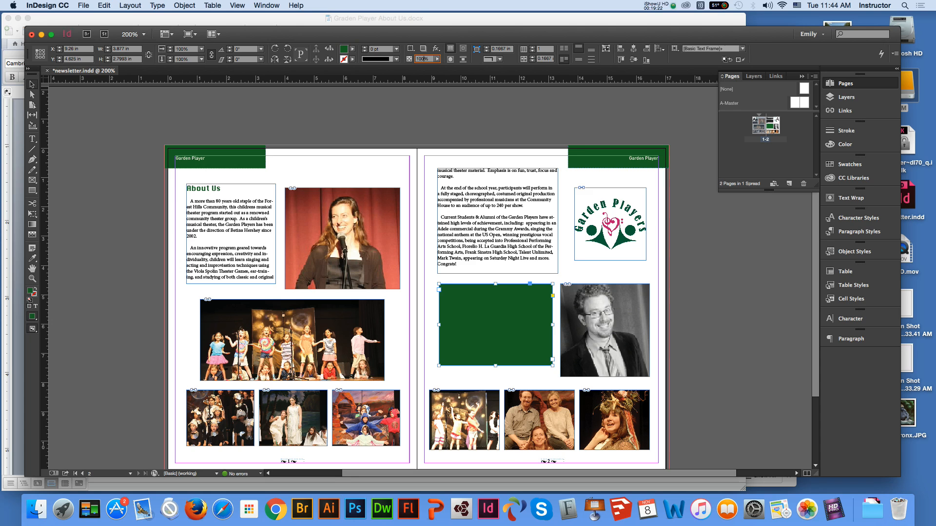
{"action": "key", "text": "BackSpace"}
{"action": "key", "text": "Return"}
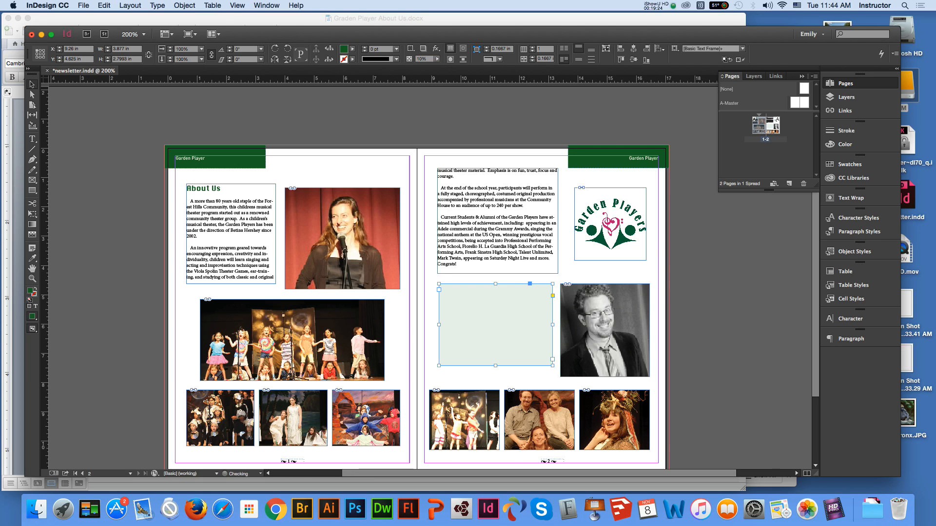
{"action": "left_click", "coordinate": [76, 152]}
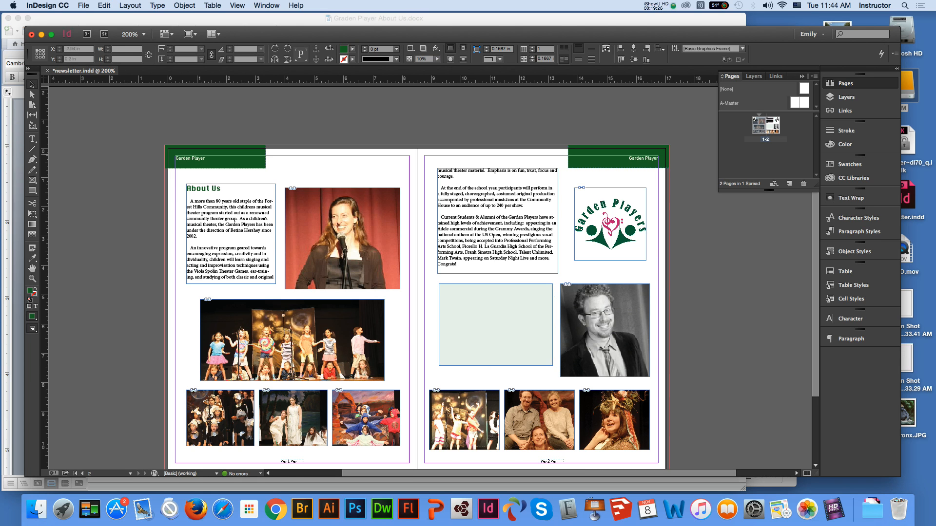
{"action": "left_click", "coordinate": [32, 279]}
{"action": "left_click", "coordinate": [500, 317]}
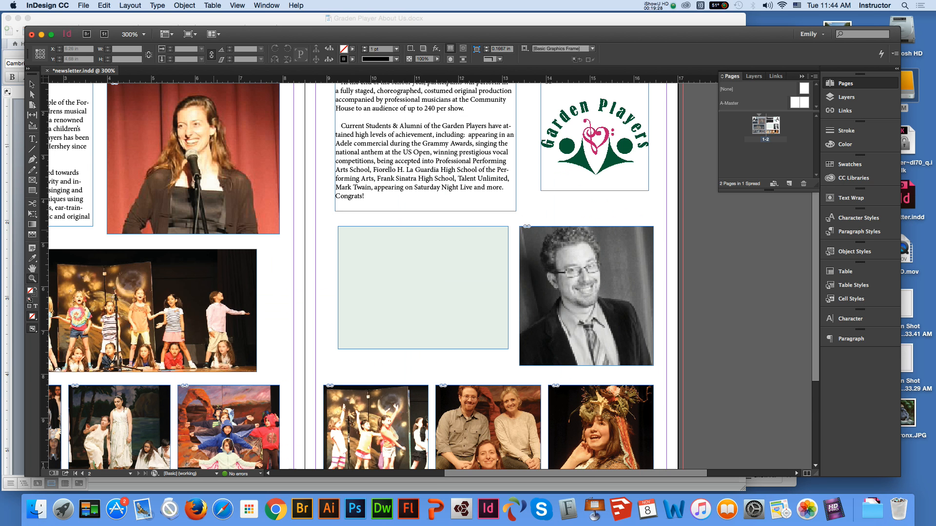
{"action": "left_click", "coordinate": [32, 84]}
{"action": "left_click", "coordinate": [415, 288]}
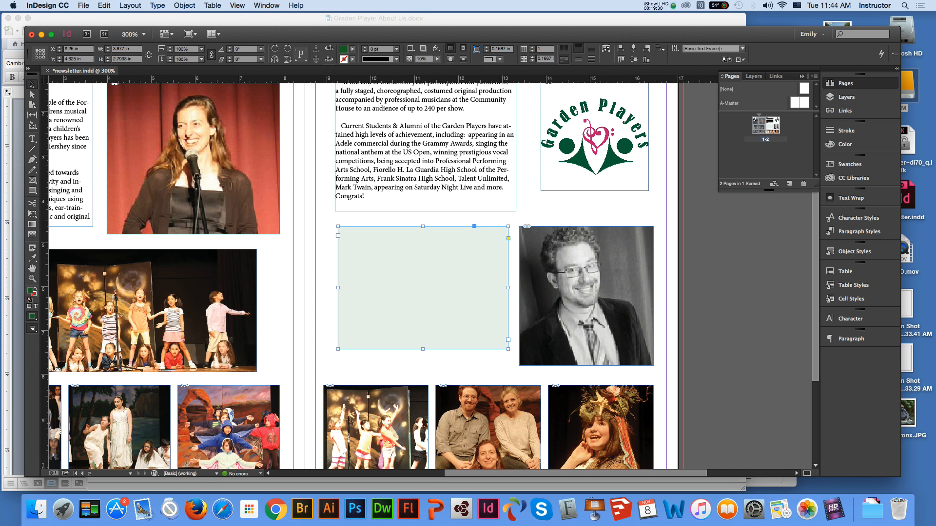
{"action": "left_click", "coordinate": [352, 59]}
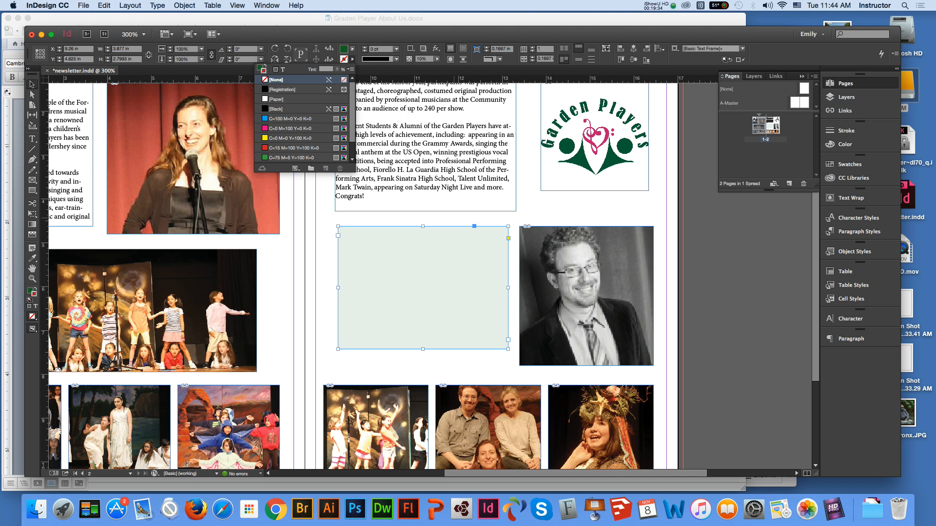
{"action": "left_click", "coordinate": [454, 219]}
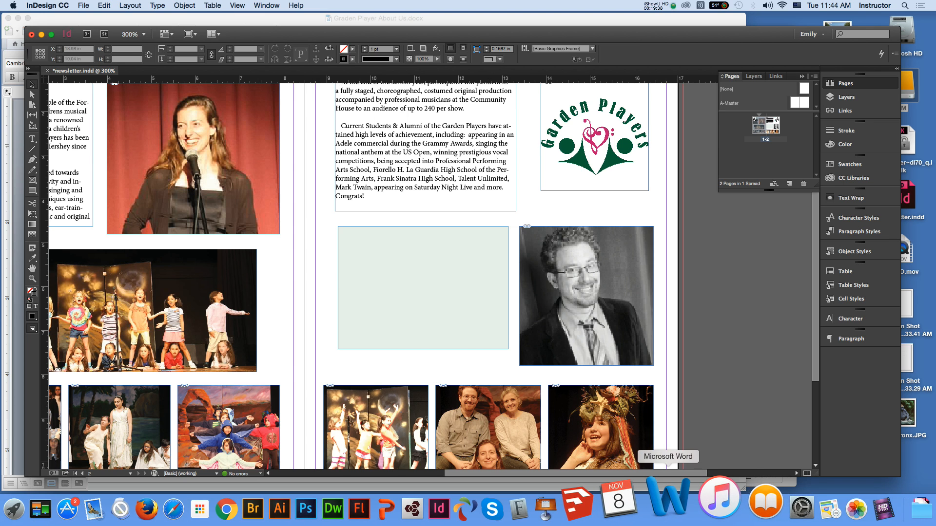
{"action": "left_click", "coordinate": [674, 510]}
{"action": "key", "text": "super+a"}
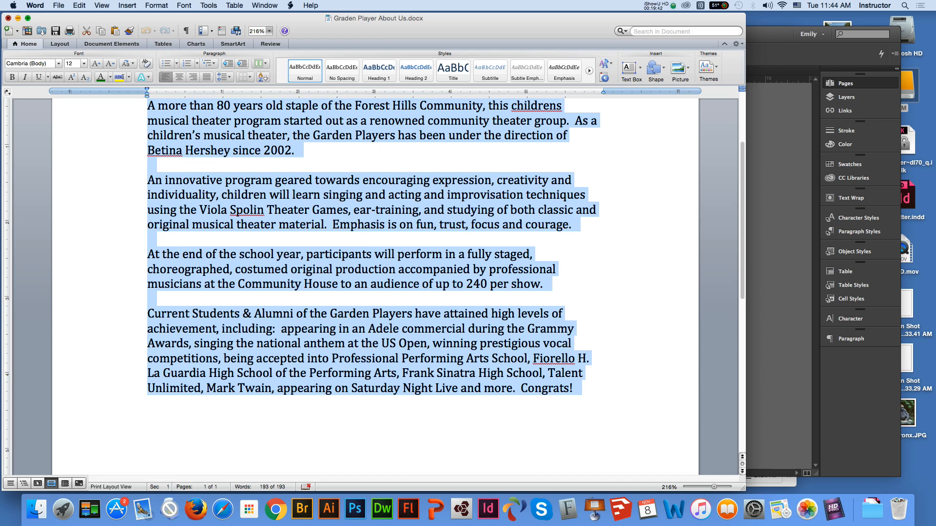
{"action": "key", "text": "super+Tab"}
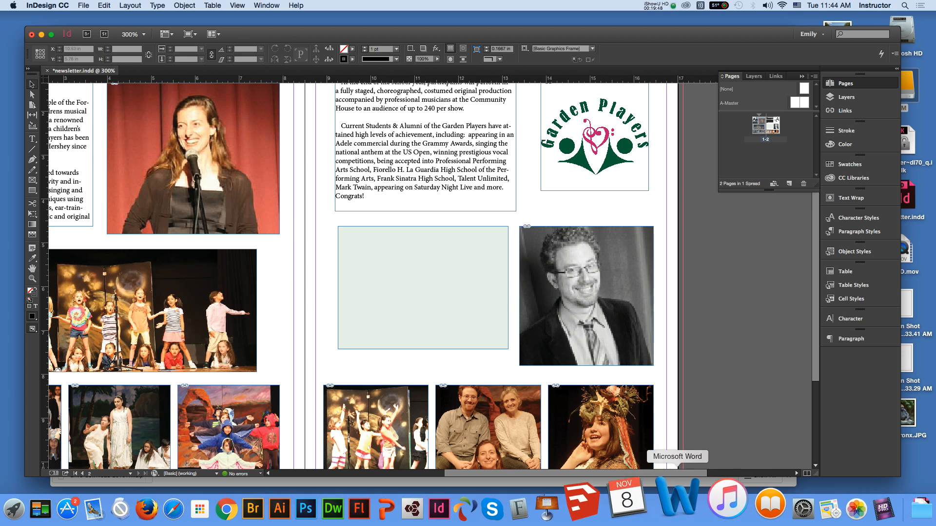
Step: Save the newsletter, then copy all the contact text from the address TXT file in the word document folder
{"action": "key", "text": "super+s"}
{"action": "left_click_drag", "start_coordinate": [675, 34], "coordinate": [664, 211]}
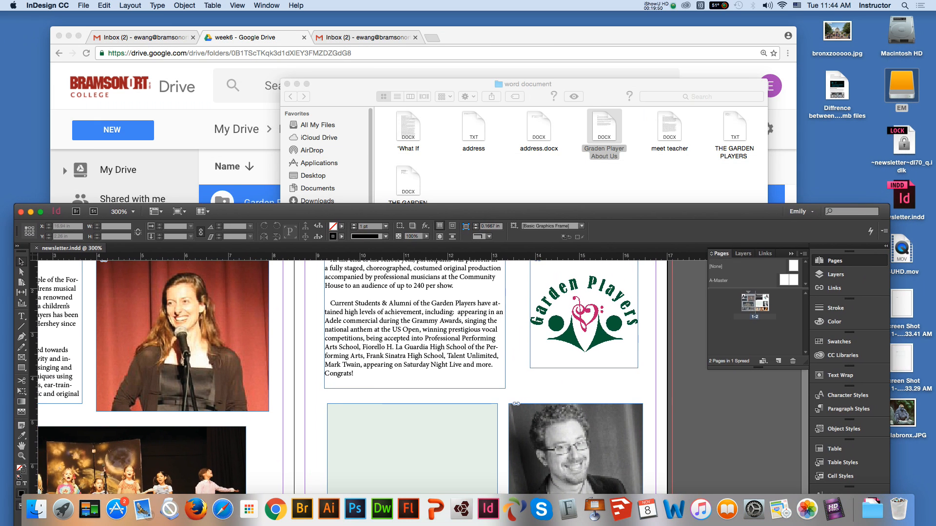
{"action": "left_click", "coordinate": [531, 174]}
{"action": "double_click", "coordinate": [473, 127]}
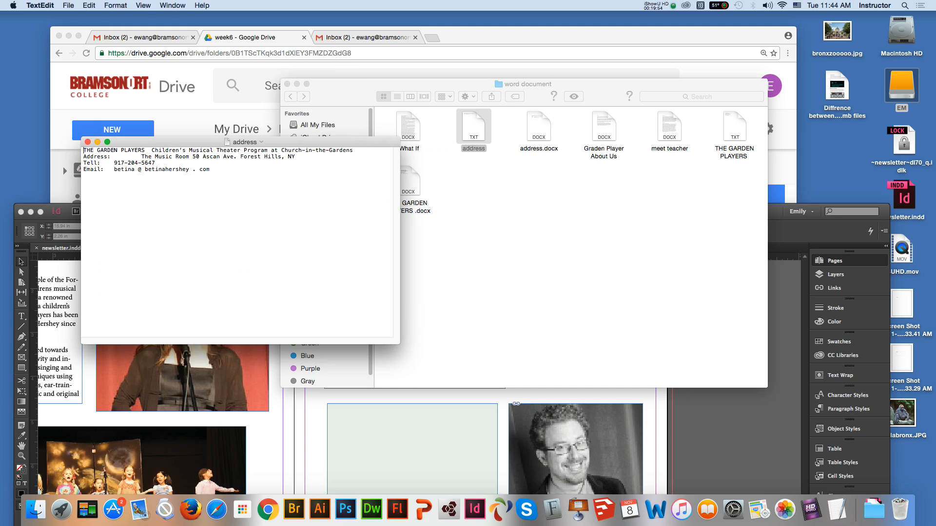
{"action": "left_click_drag", "start_coordinate": [211, 170], "coordinate": [84, 151]}
{"action": "key", "text": "super+c"}
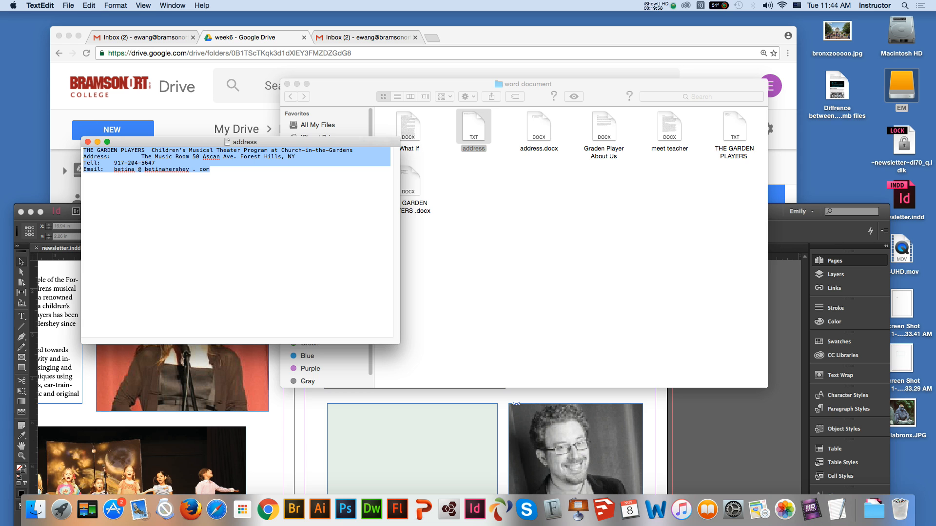
Step: Return to InDesign, paste the contact text into the tinted text frame on page 2 and select all of it
{"action": "left_click", "coordinate": [341, 429]}
{"action": "left_click_drag", "start_coordinate": [355, 212], "coordinate": [401, 63]}
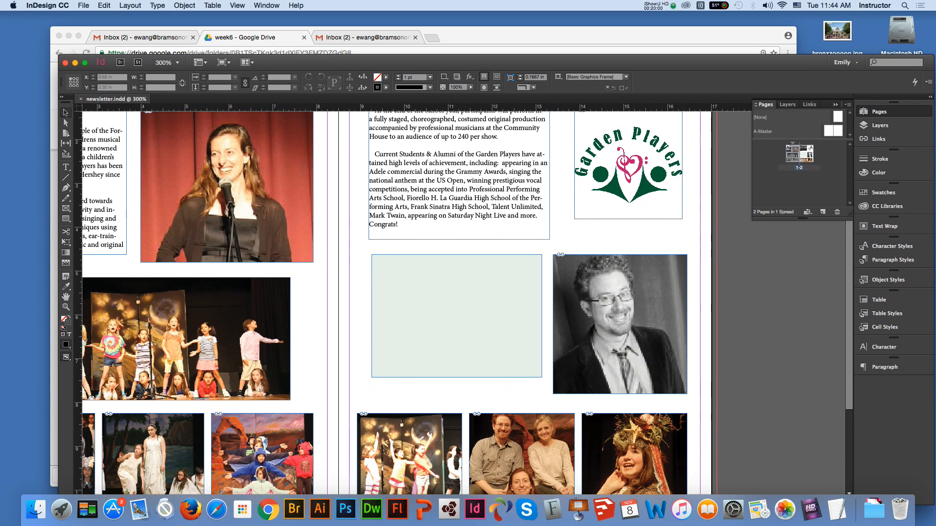
{"action": "left_click", "coordinate": [429, 298]}
{"action": "left_click", "coordinate": [66, 168]}
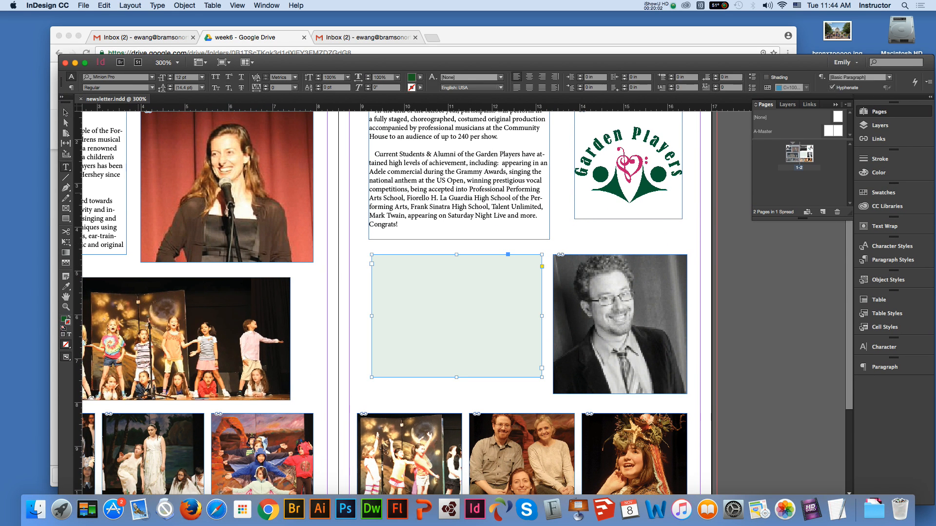
{"action": "left_click", "coordinate": [379, 265]}
{"action": "key", "text": "super+v"}
{"action": "key", "text": "super+a"}
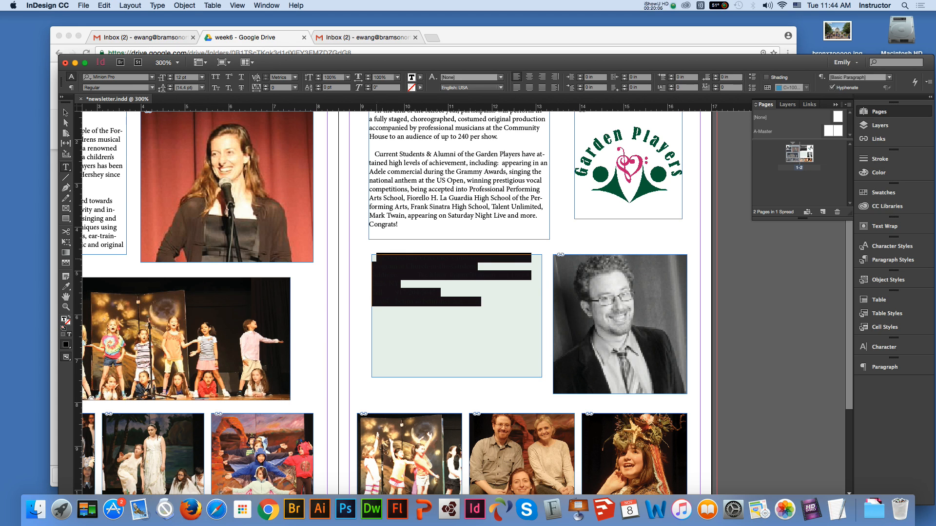
Step: Try to recolour the pasted contact text with the Registration swatch
{"action": "left_click", "coordinate": [420, 77]}
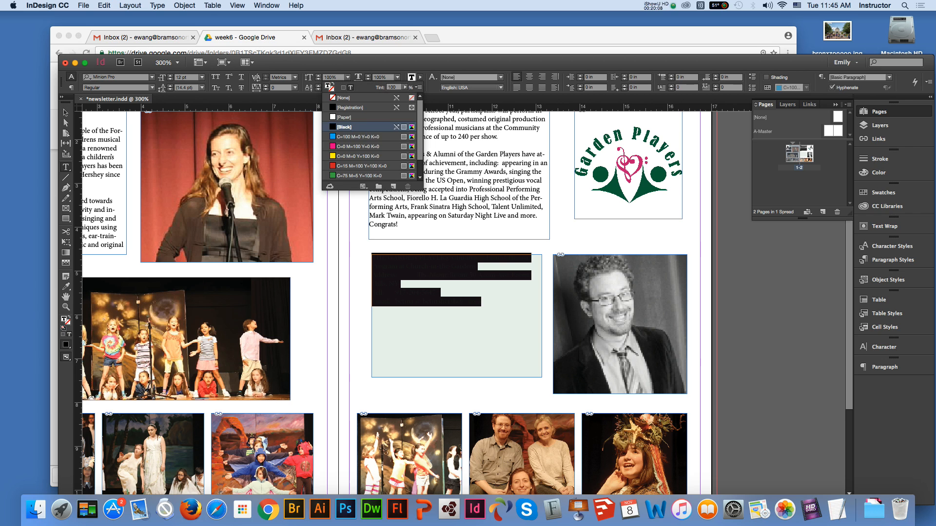
{"action": "left_click", "coordinate": [350, 108]}
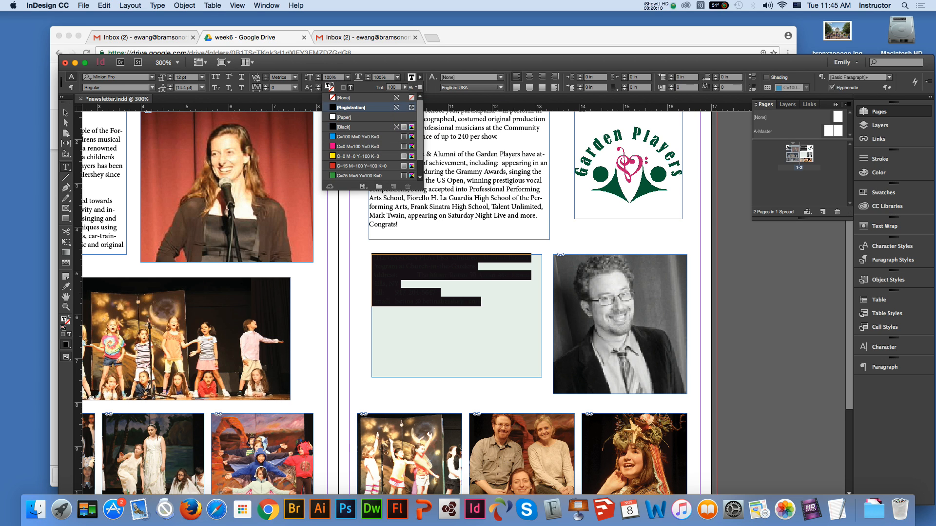
{"action": "key", "text": "Escape"}
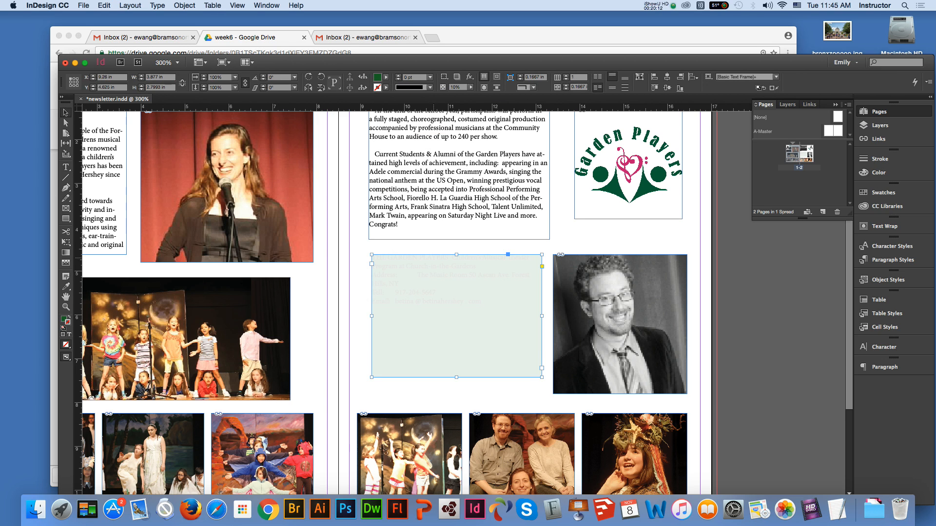
{"action": "key", "text": "t"}
{"action": "left_click", "coordinate": [470, 305]}
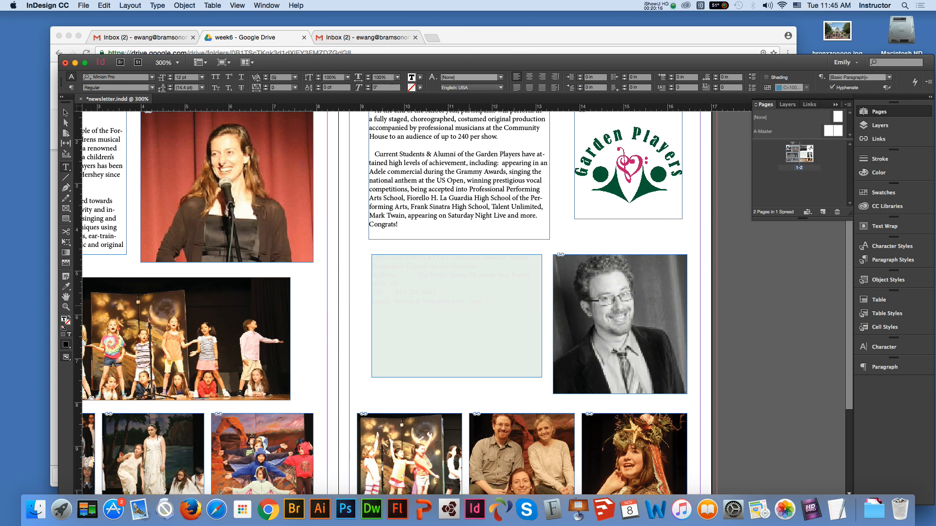
{"action": "left_click_drag", "start_coordinate": [480, 303], "coordinate": [352, 256]}
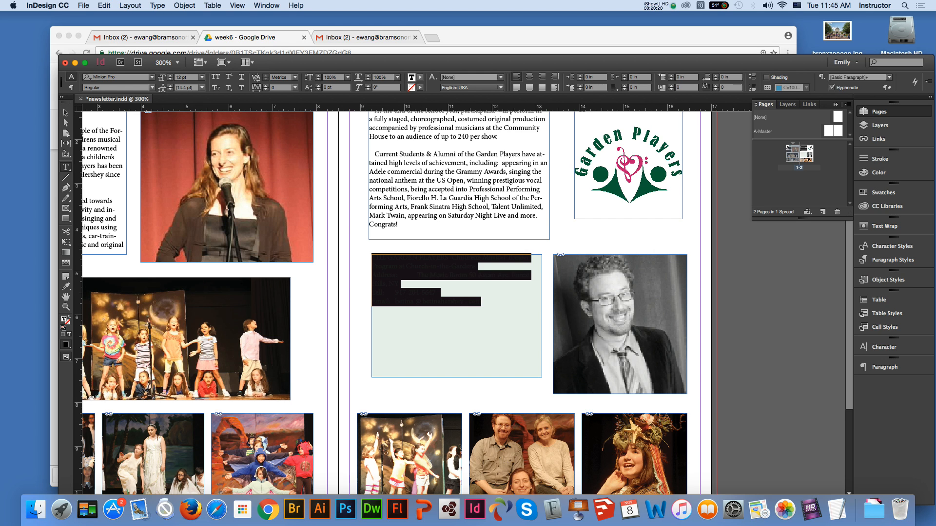
{"action": "key", "text": "Escape"}
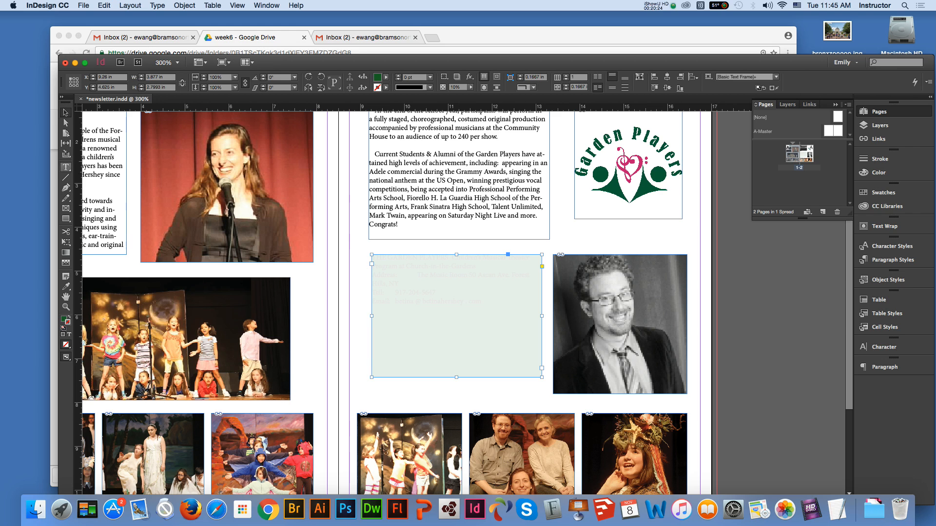
Step: Delete all the pasted contact text from the tinted frame, leaving the frame empty
{"action": "left_click", "coordinate": [66, 166]}
{"action": "left_click_drag", "start_coordinate": [481, 301], "coordinate": [372, 256]}
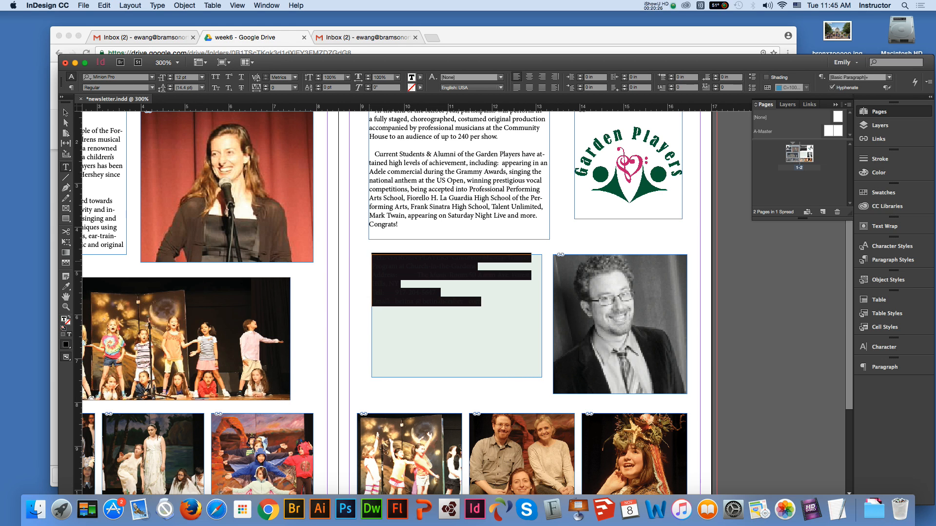
{"action": "key", "text": "BackSpace"}
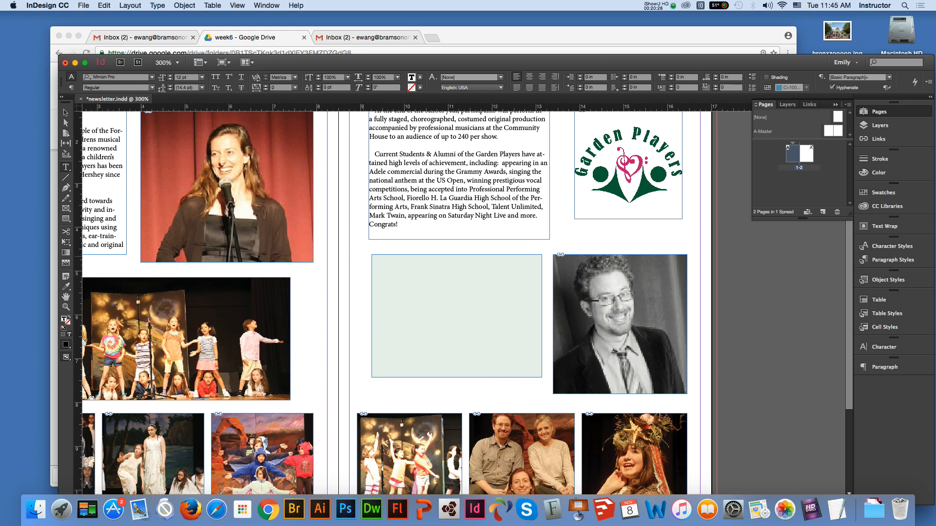
{"action": "key", "text": "Escape"}
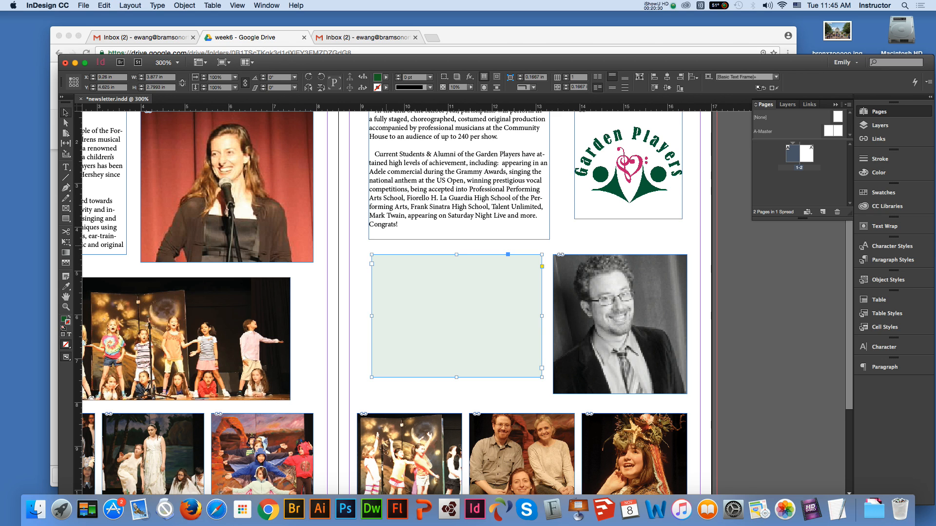
Step: Draw a separate text frame about 3.46 by 2.66 in, paste the contact text into it and move it over the tinted box
{"action": "left_click", "coordinate": [65, 167]}
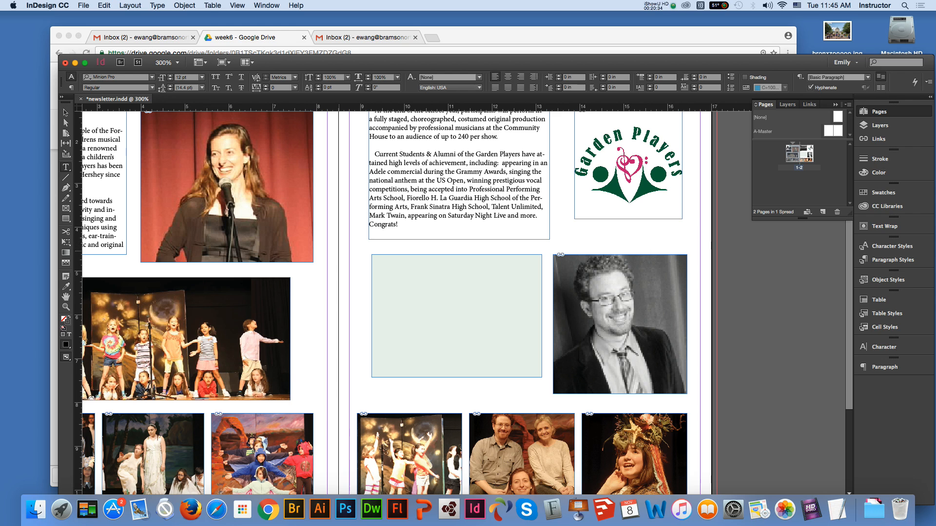
{"action": "left_click_drag", "start_coordinate": [344, 256], "coordinate": [496, 372]}
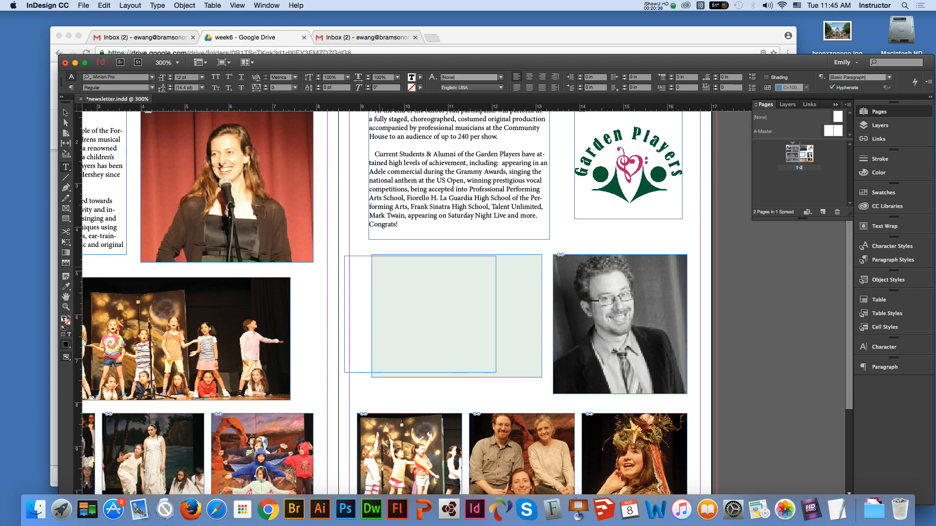
{"action": "key", "text": "super+v"}
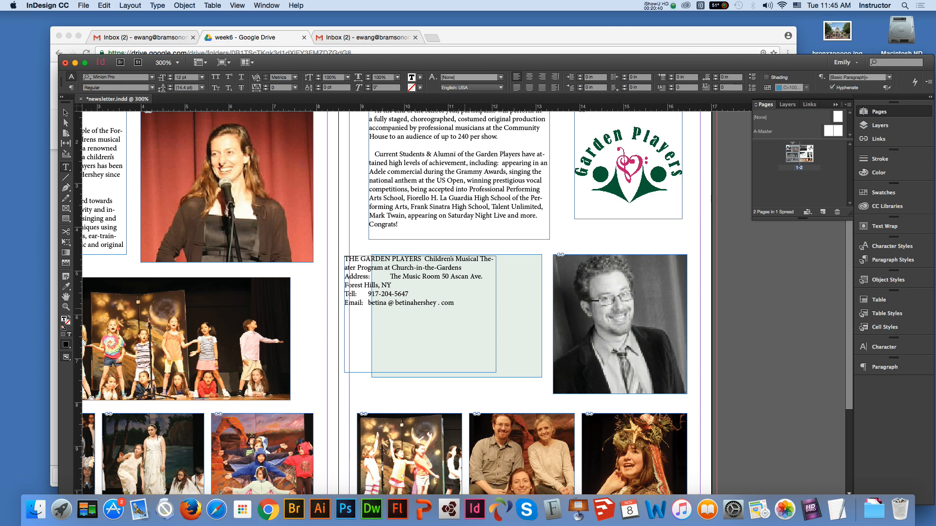
{"action": "key", "text": "Escape"}
{"action": "left_click_drag", "start_coordinate": [362, 264], "coordinate": [400, 267]}
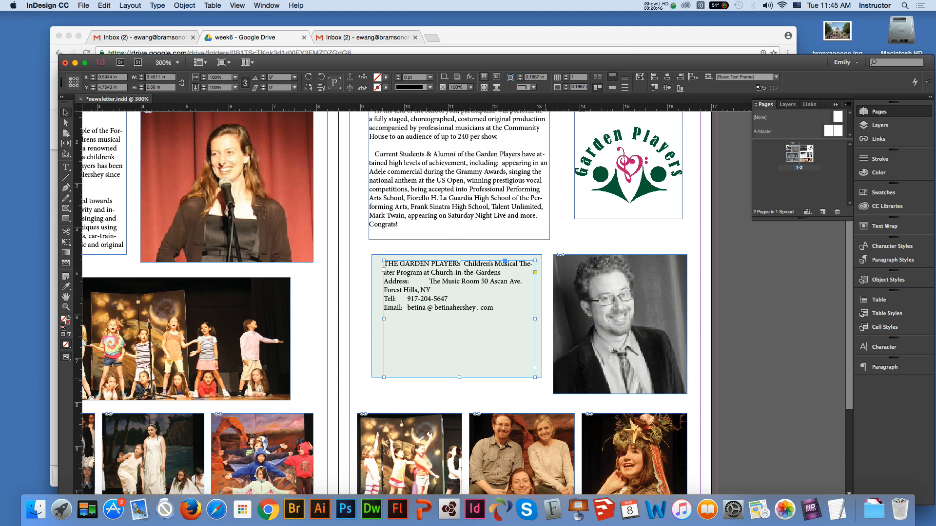
Step: Resize the contact text frame to about 3.26 by 2.52 in, nudge it into position inside the tinted box and deselect it
{"action": "left_click_drag", "start_coordinate": [534, 377], "coordinate": [527, 370]}
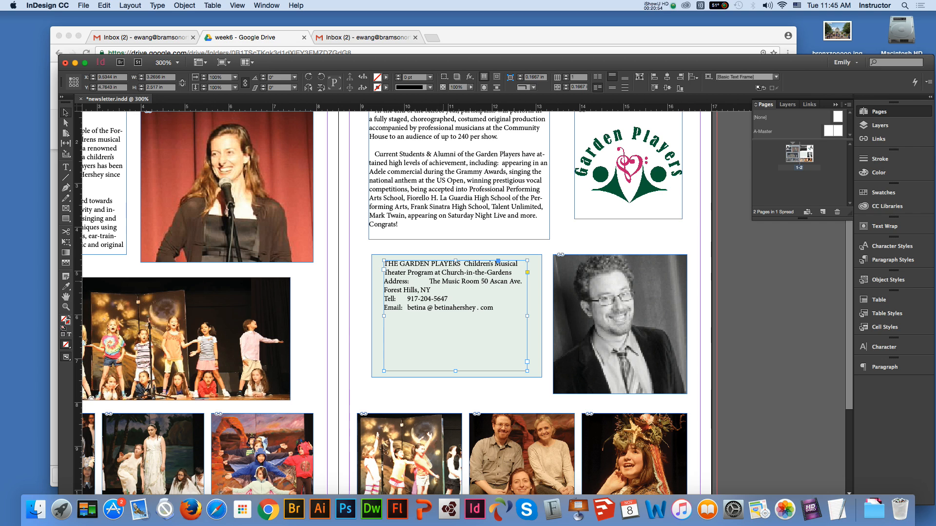
{"action": "left_click_drag", "start_coordinate": [448, 281], "coordinate": [446, 281]}
{"action": "key", "text": "Right"}
{"action": "key", "text": "Right"}
{"action": "key", "text": "Down"}
{"action": "left_click", "coordinate": [499, 390]}
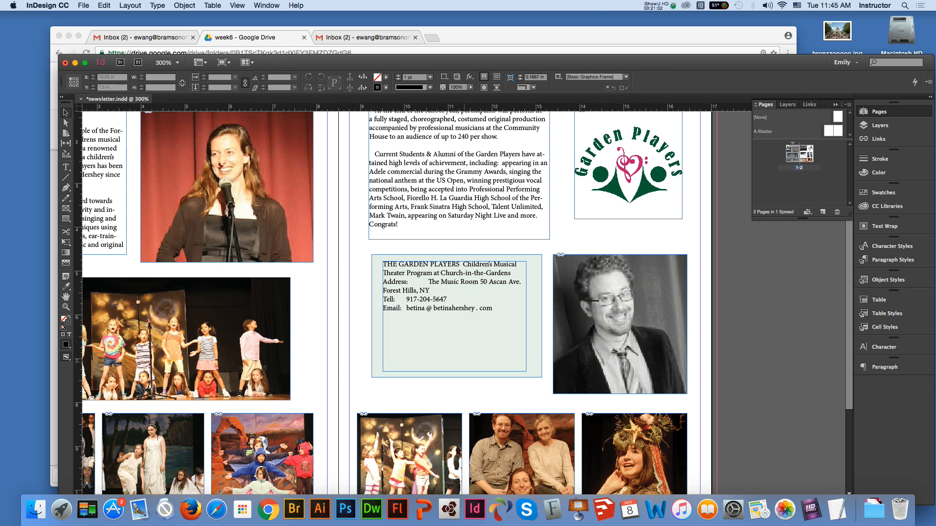
Step: Shorten the tinted box and contact text frame together to about 2.34 in overall height, then deselect them
{"action": "left_click", "coordinate": [66, 297]}
{"action": "left_click_drag", "start_coordinate": [416, 376], "coordinate": [399, 322]}
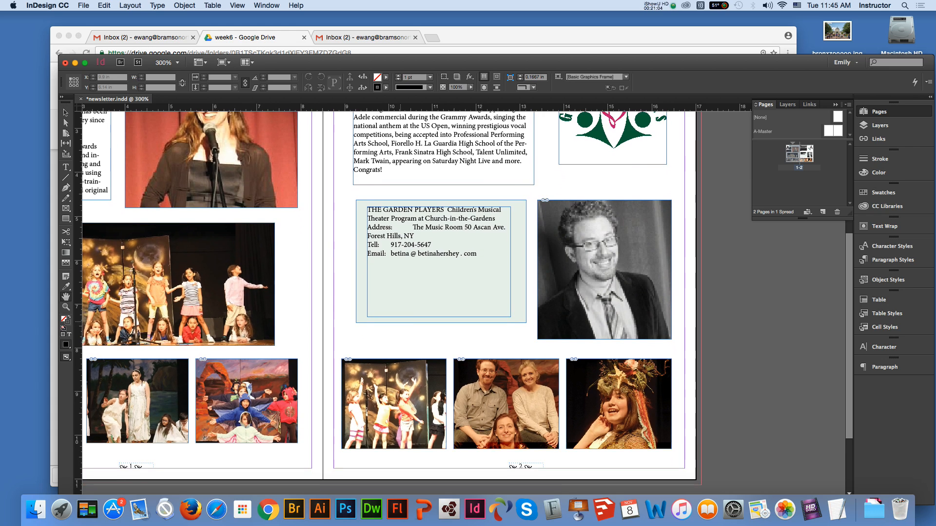
{"action": "left_click", "coordinate": [66, 112]}
{"action": "left_click", "coordinate": [390, 321]}
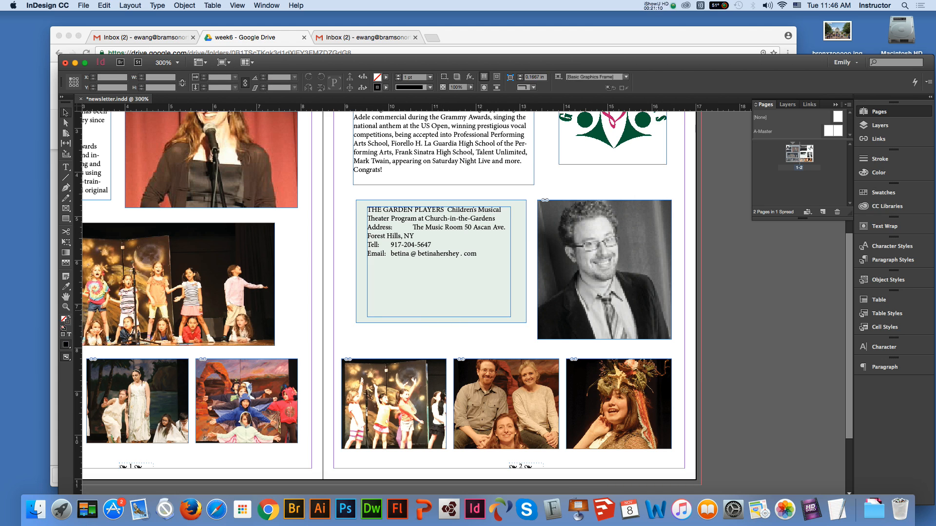
{"action": "left_click_drag", "start_coordinate": [441, 323], "coordinate": [441, 302]}
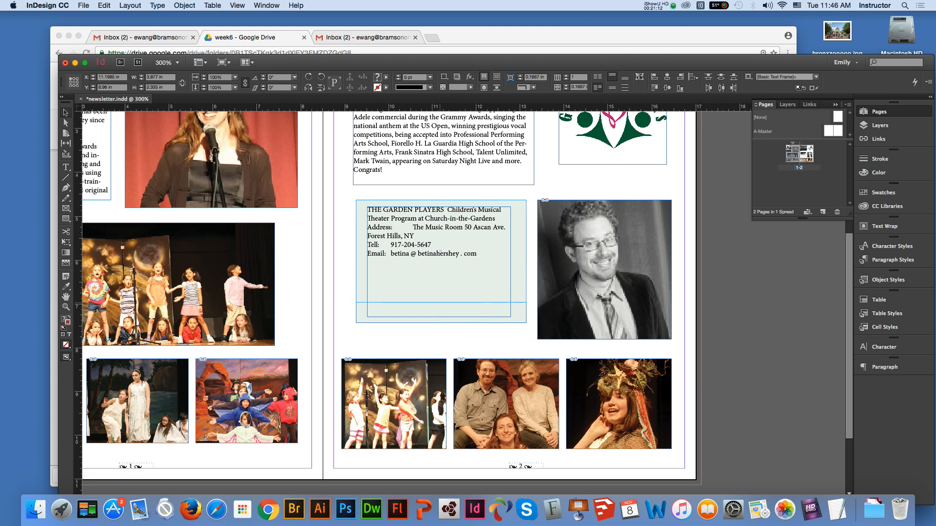
{"action": "left_click", "coordinate": [322, 194]}
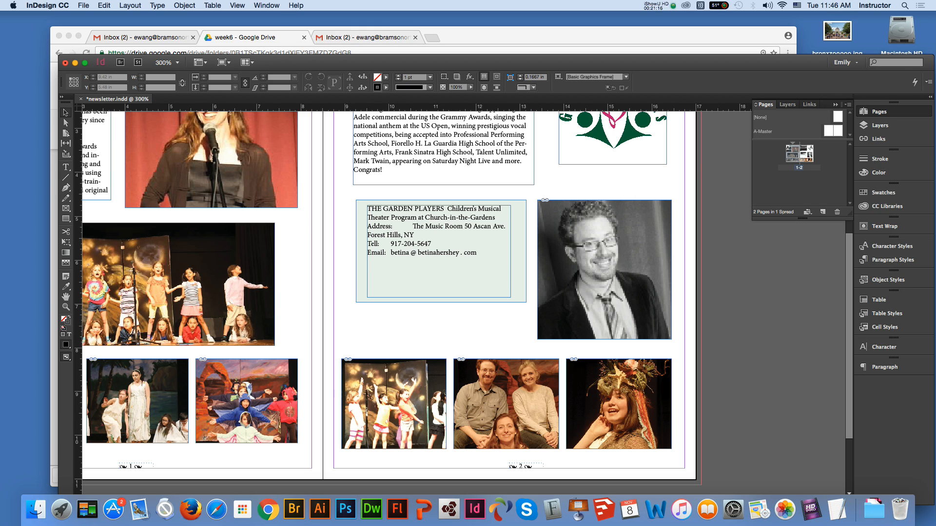
{"action": "left_click", "coordinate": [185, 5]}
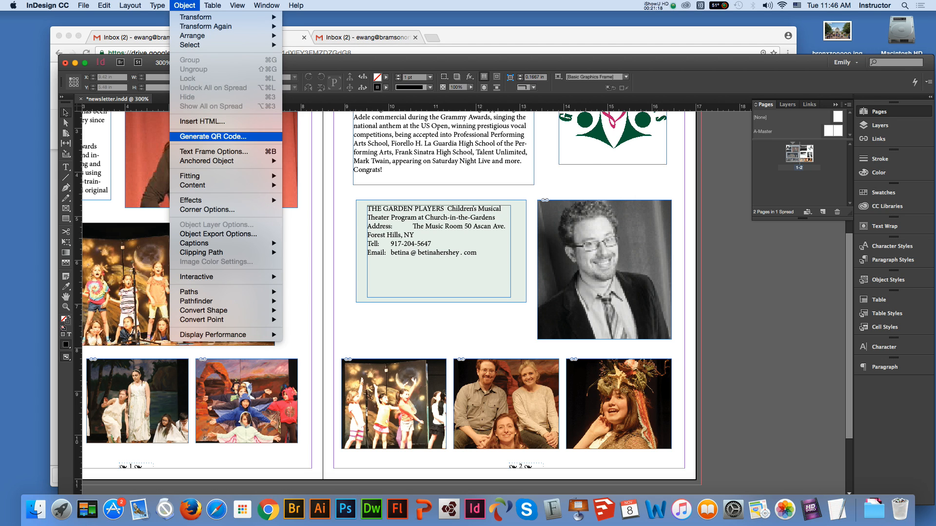
{"action": "left_click", "coordinate": [208, 137]}
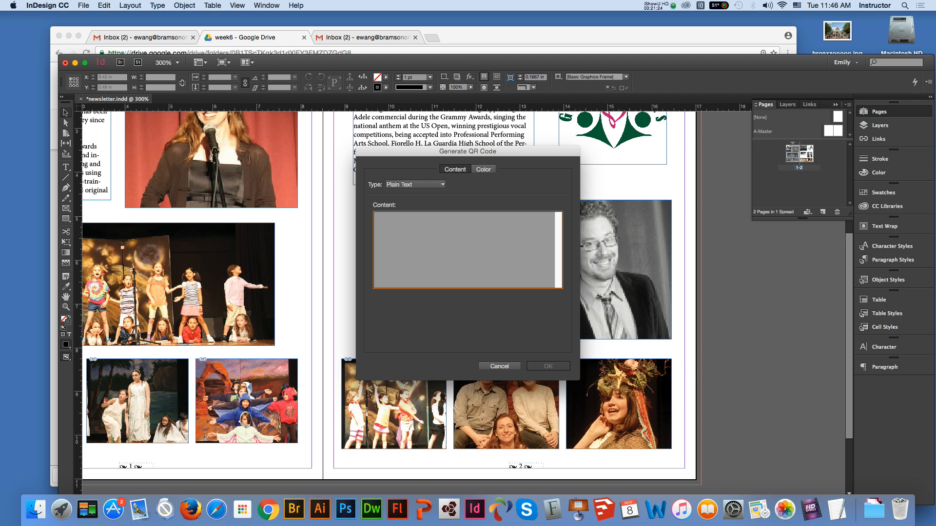
{"action": "left_click", "coordinate": [414, 184]}
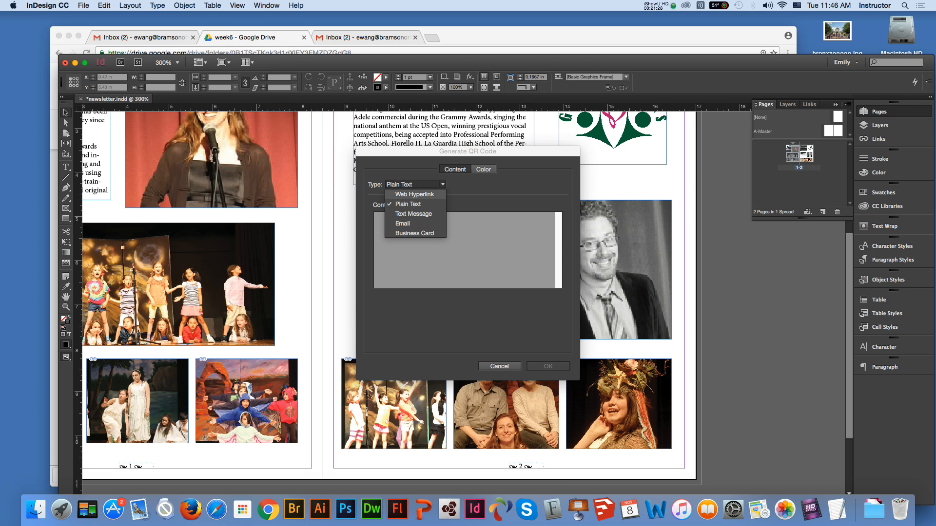
{"action": "key", "text": "Return"}
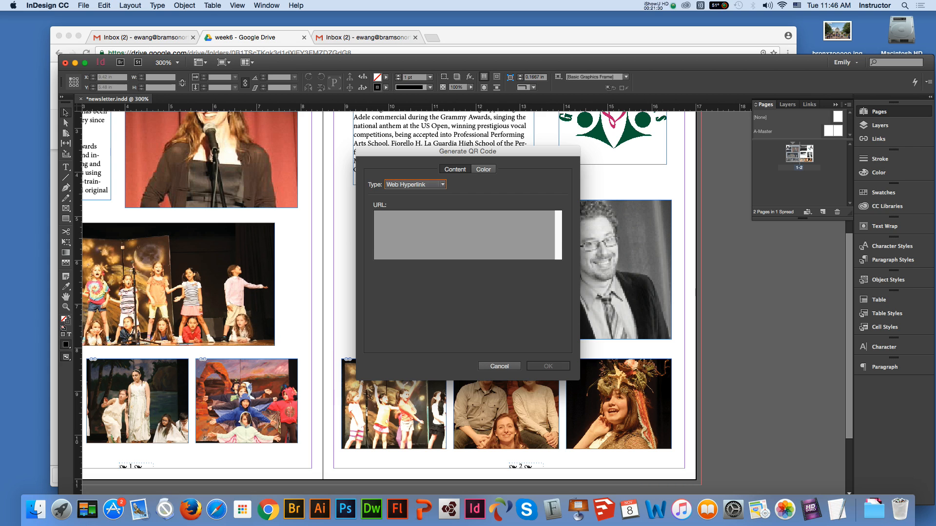
{"action": "left_click", "coordinate": [464, 235]}
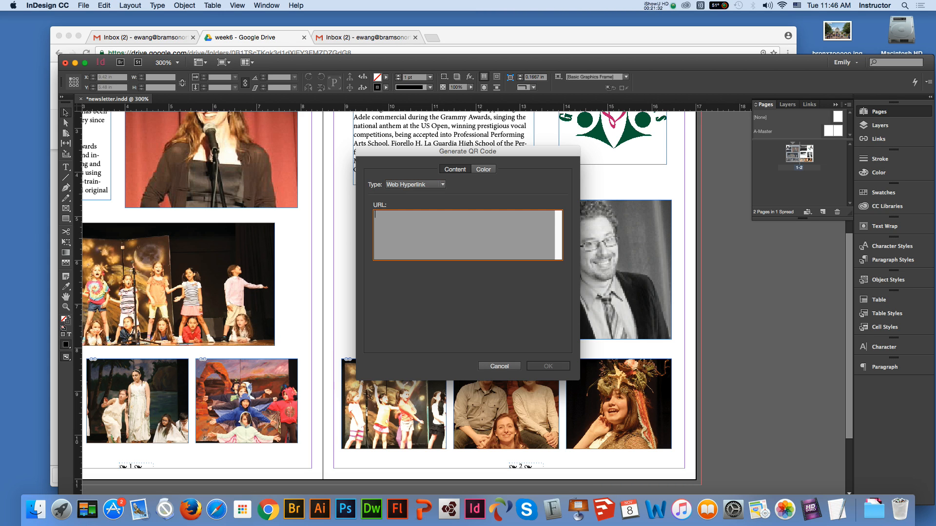
{"action": "type", "text": "http://www.gradenplayer.cp"}
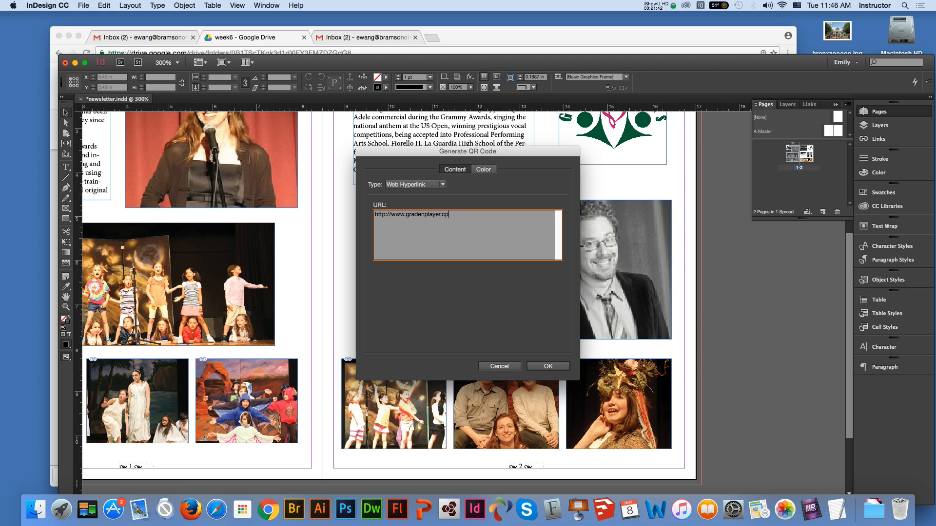
{"action": "key", "text": "BackSpace"}
{"action": "type", "text": "om"}
Step: Colour the QR code dark green C=75 M=5 Y=100 K=49, place it below the tinted contact box and deselect it
{"action": "left_click", "coordinate": [483, 170]}
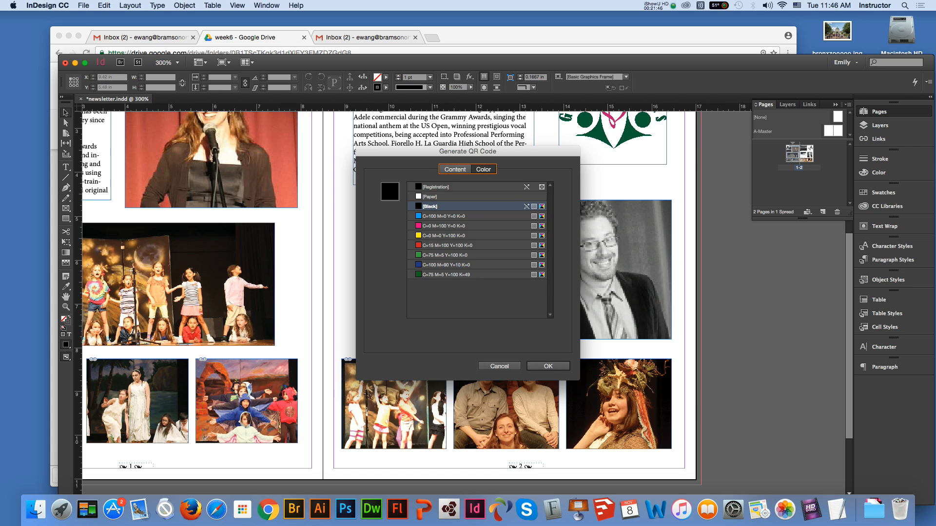
{"action": "left_click", "coordinate": [446, 275]}
{"action": "left_click", "coordinate": [548, 366]}
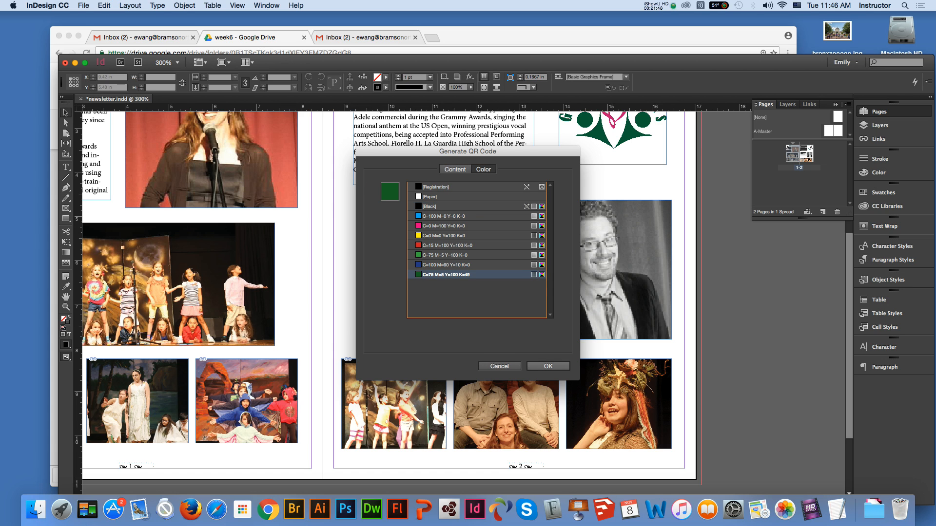
{"action": "left_click_drag", "start_coordinate": [406, 278], "coordinate": [445, 341]}
{"action": "key", "text": "super+shift+a"}
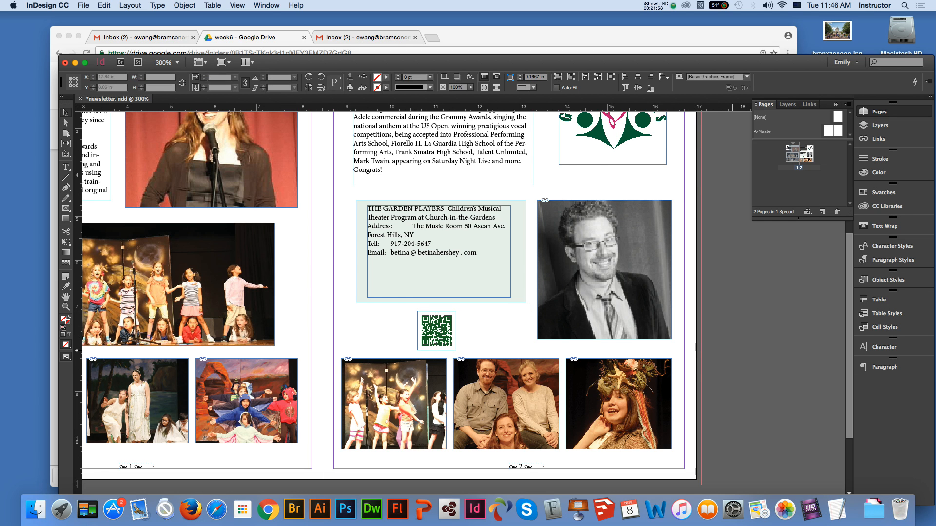
Step: Save the newsletter and preview the whole spread in Presentation mode
{"action": "key", "text": "super+minus"}
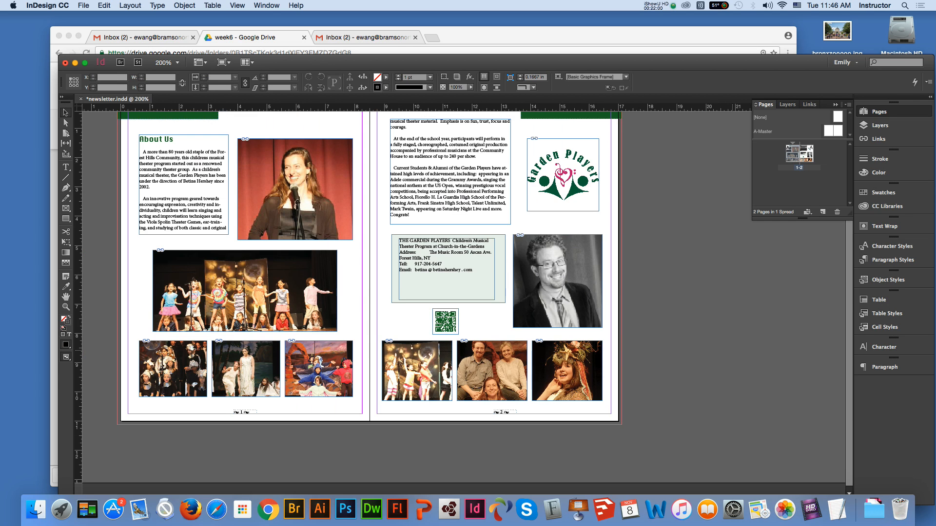
{"action": "key", "text": "super+s"}
{"action": "key", "text": "shift+w"}
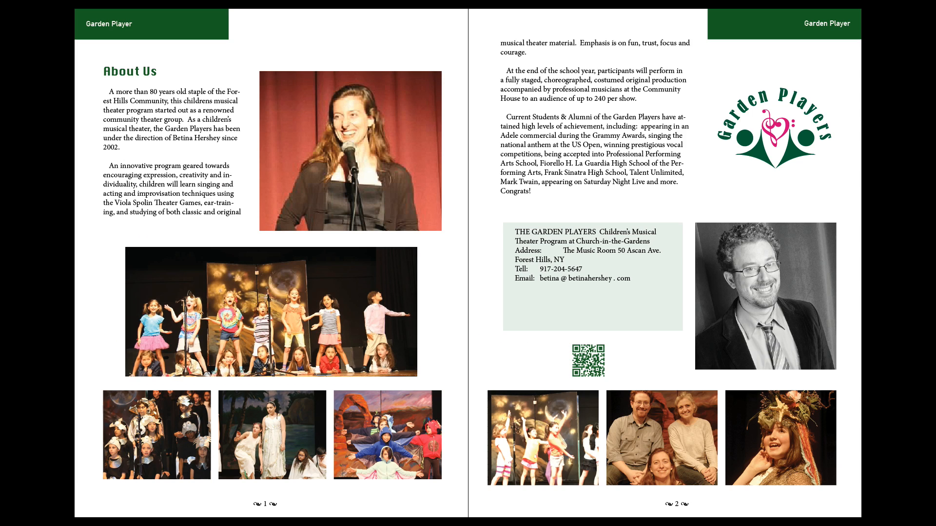